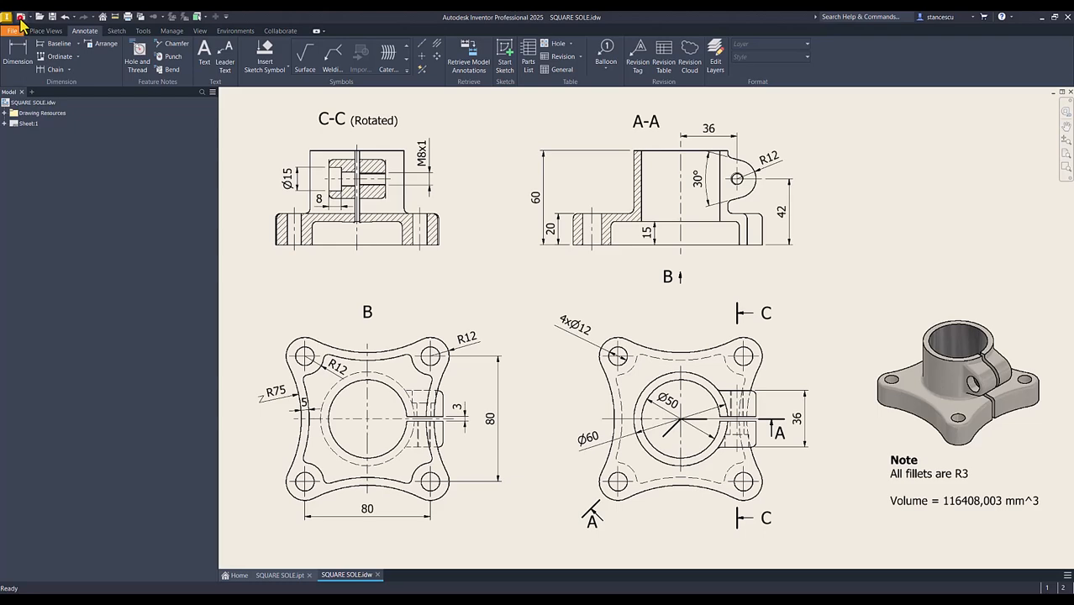
Create a new part and start a 2D sketch on the horizontal XZ origin plane, oriented with X pointing right
click(20, 16)
double_click(459, 195)
click(25, 57)
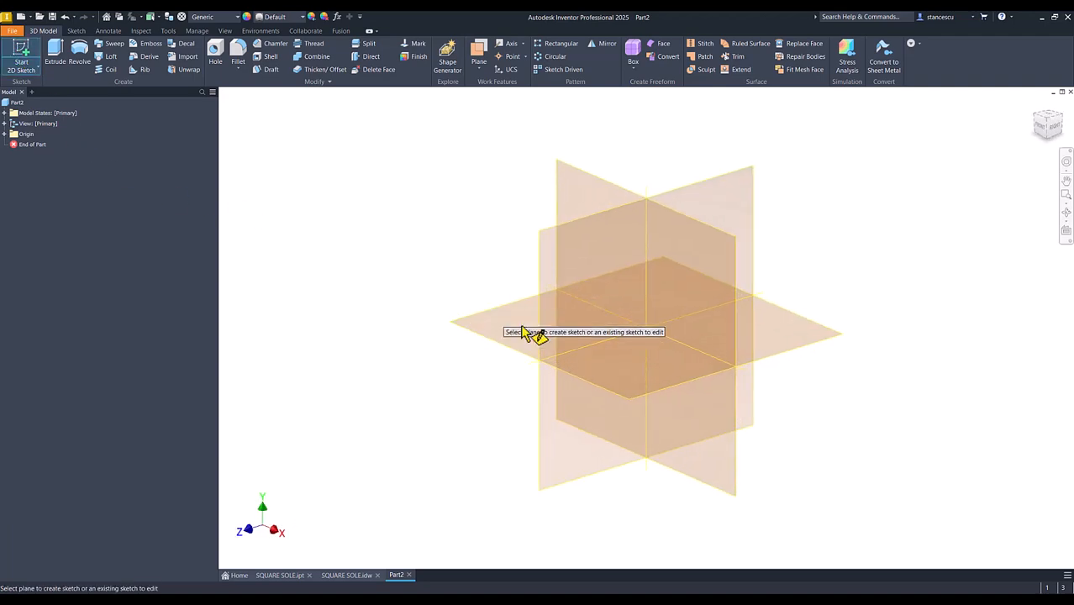
click(528, 327)
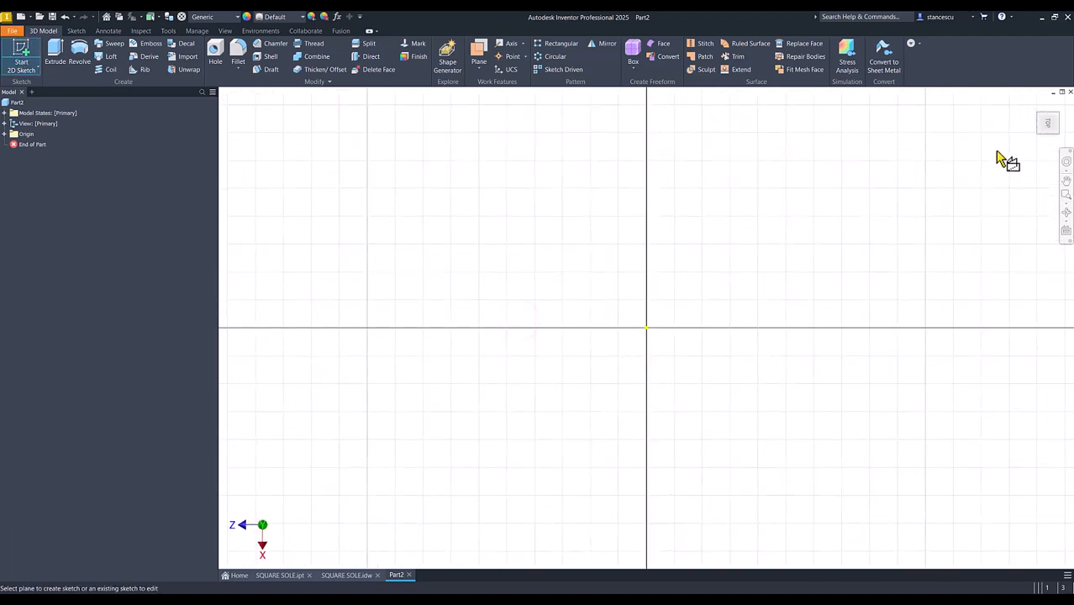
click(1060, 105)
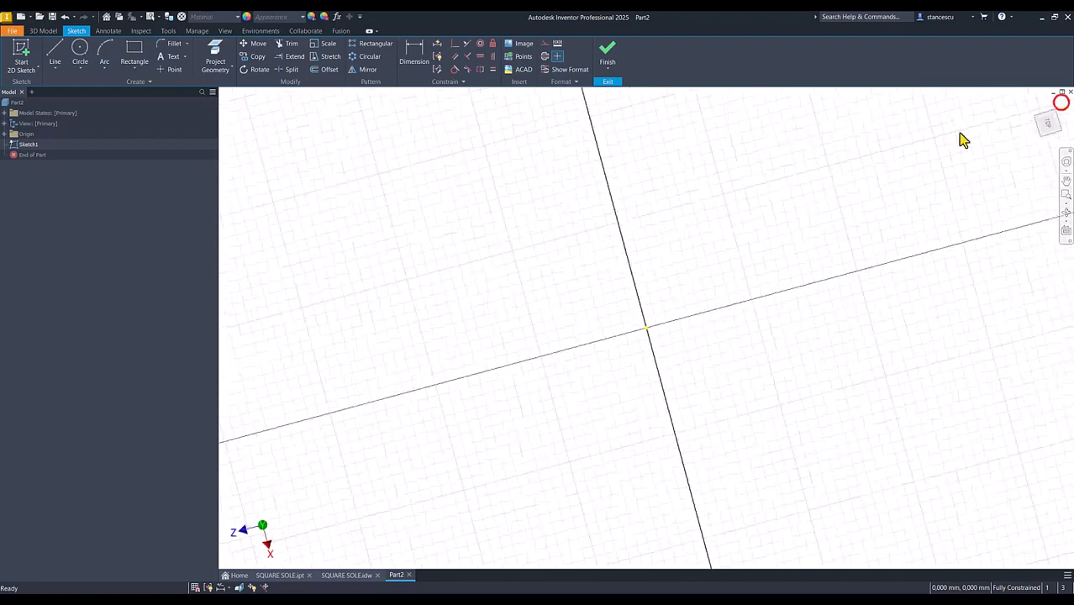
Sketch a circle with a 12 mm radius in the upper-left quadrant of the origin, entering its size as a radius
click(78, 55)
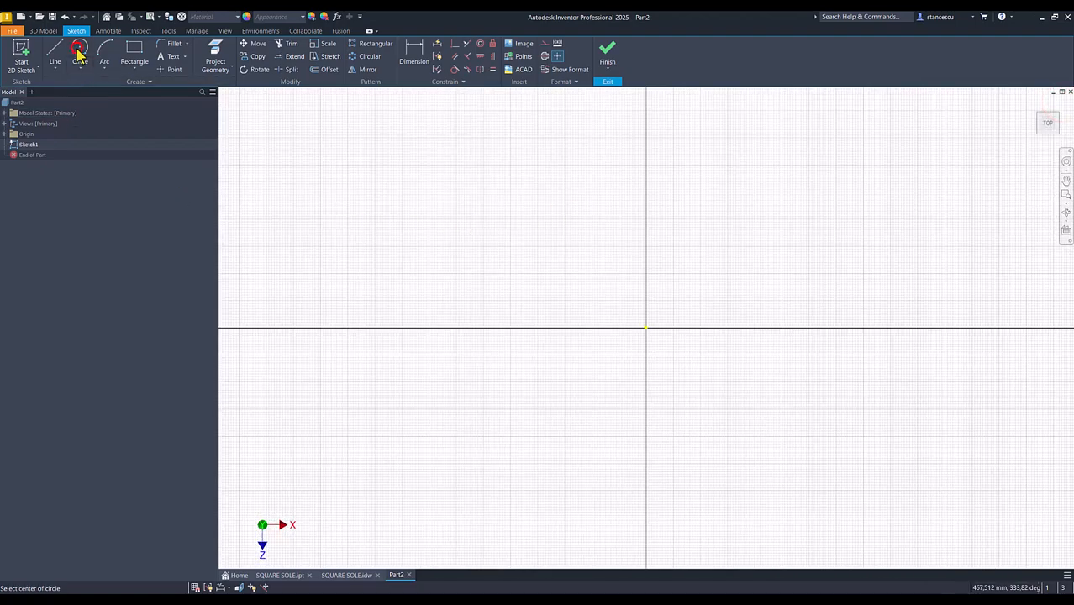
click(517, 211)
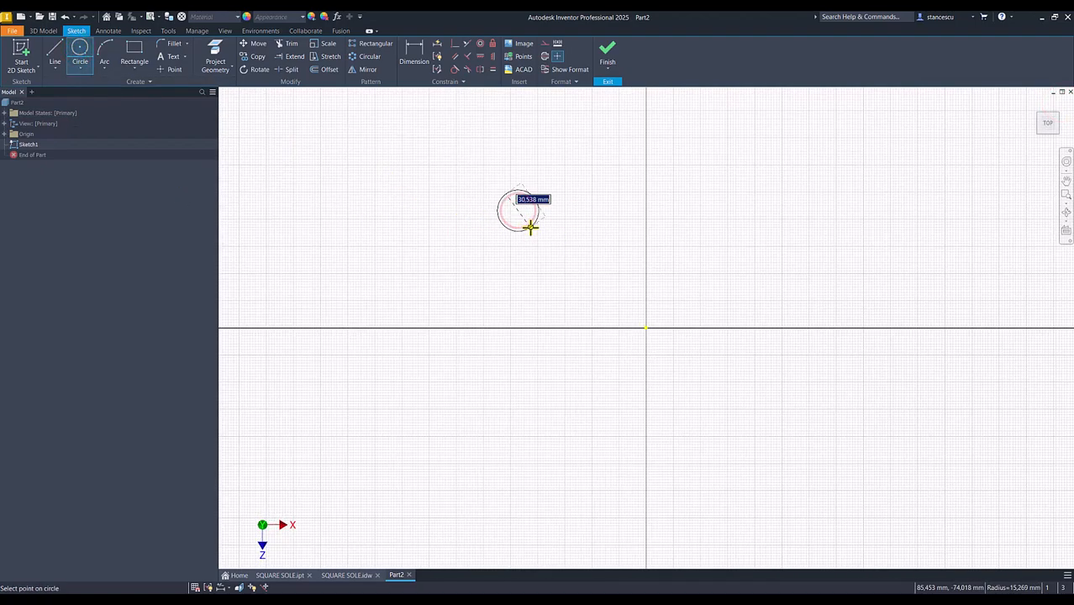
right_click(530, 226)
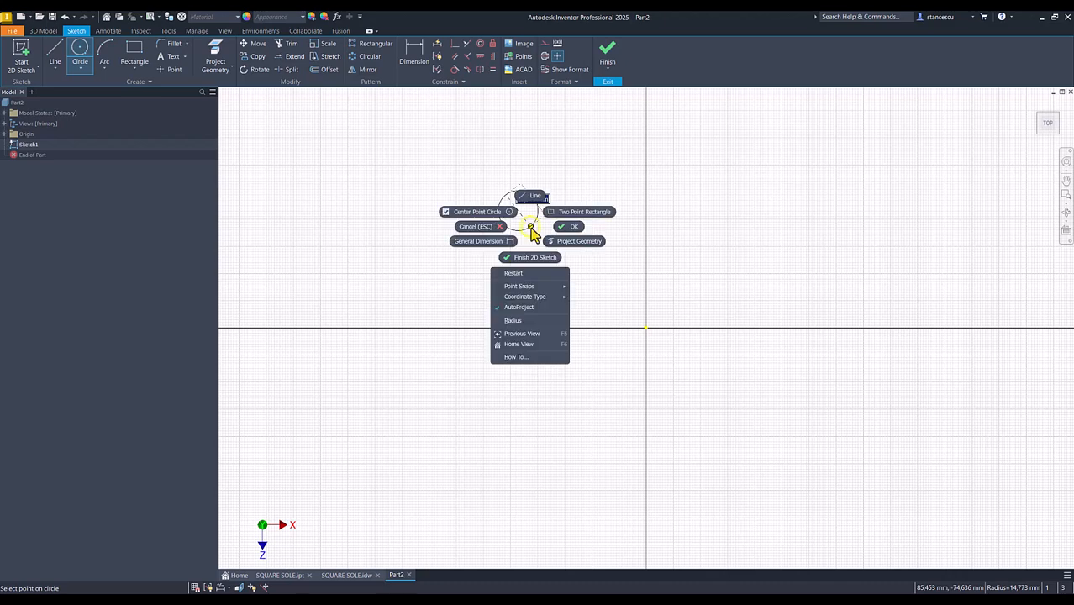
click(521, 319)
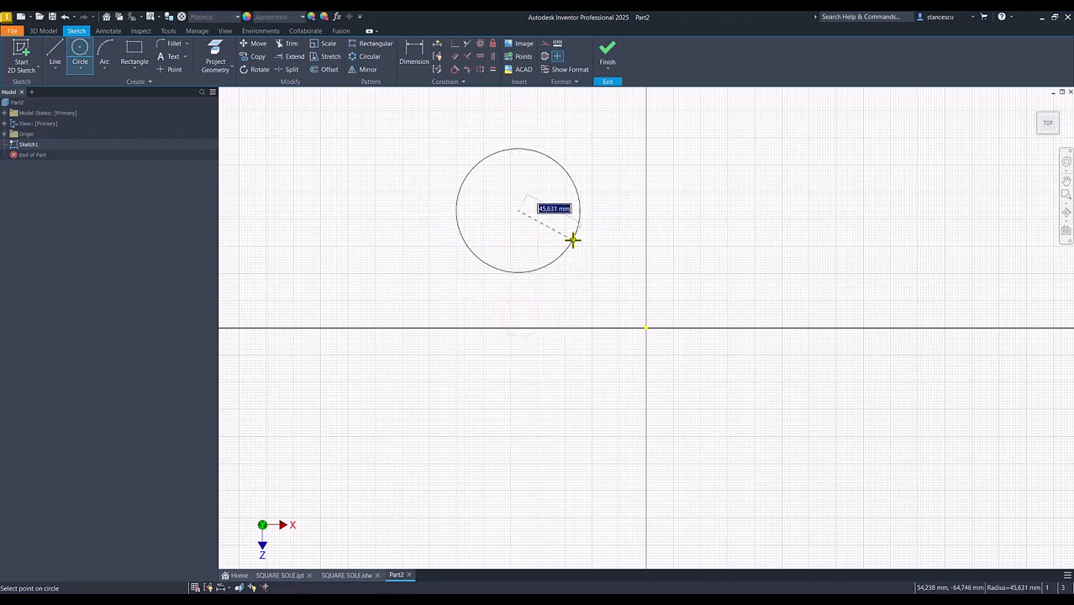
key(Return)
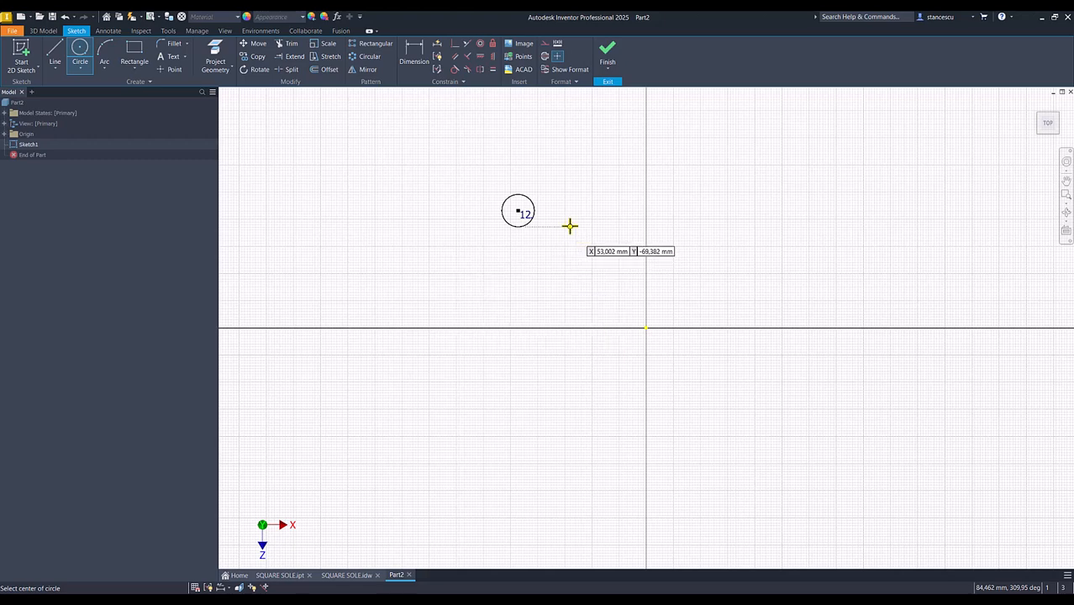
Dimension the horizontal distance from the circle's centre to the origin as 40 mm
click(411, 54)
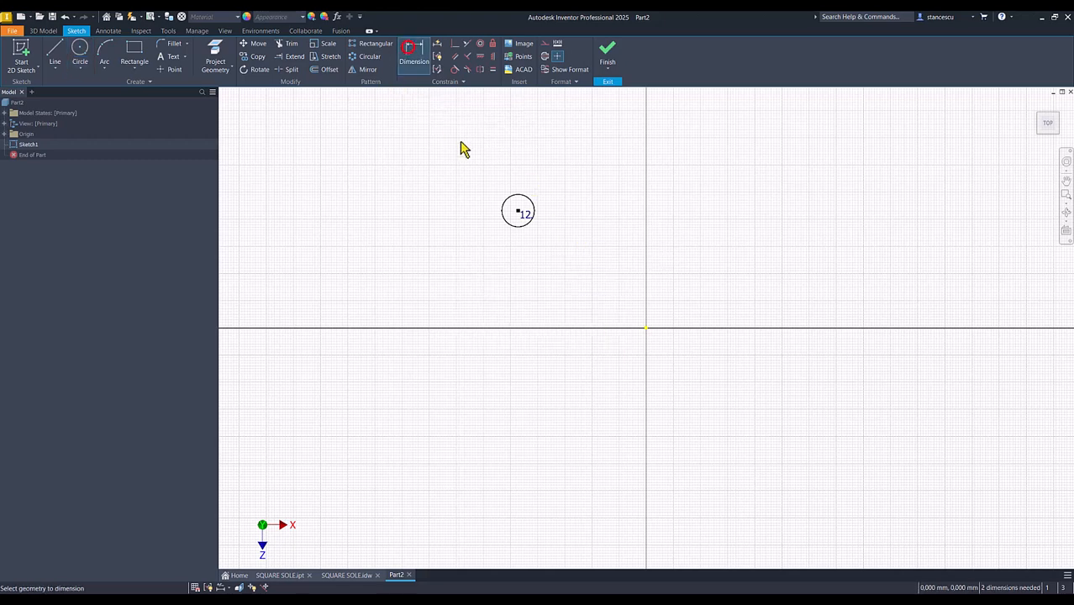
click(519, 212)
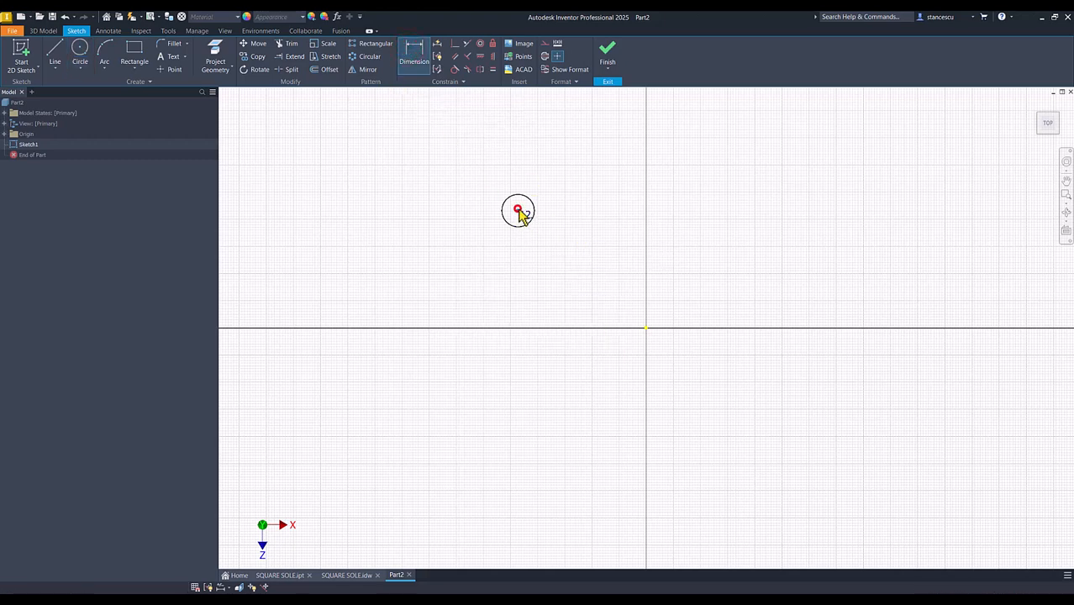
click(645, 328)
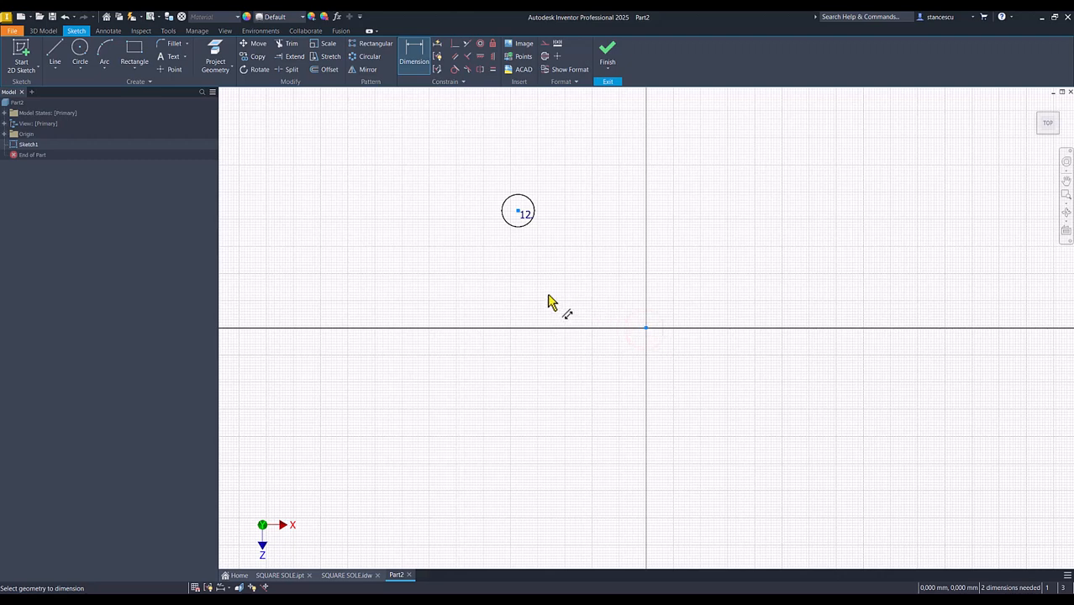
click(576, 166)
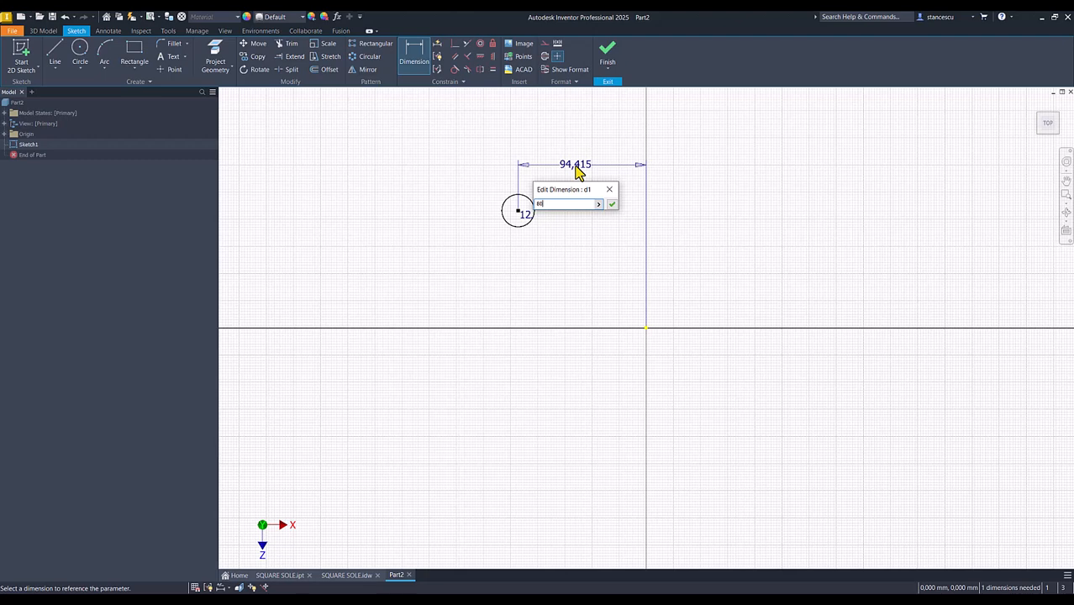
key(Return)
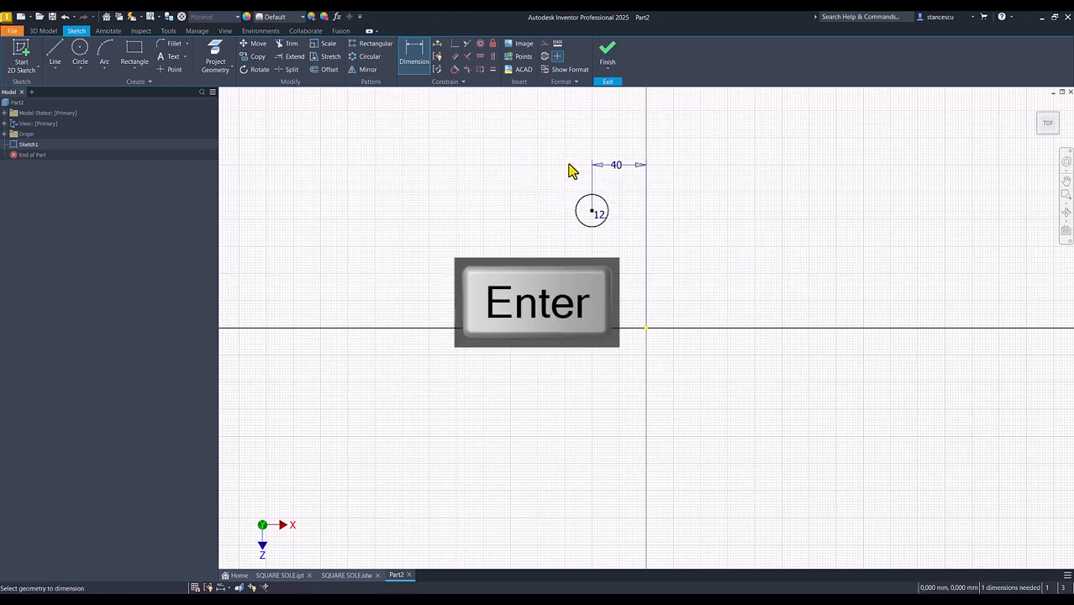
Dimension the vertical distance from the circle's centre to the origin, linking its value to the horizontal 40 mm dimension
click(593, 215)
click(646, 329)
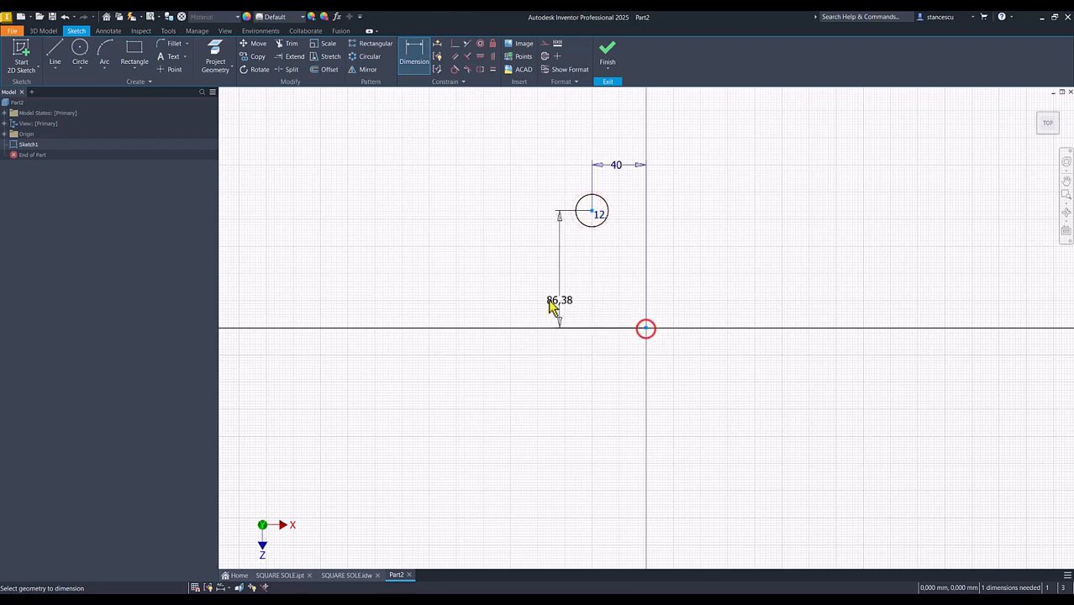
click(526, 282)
click(617, 164)
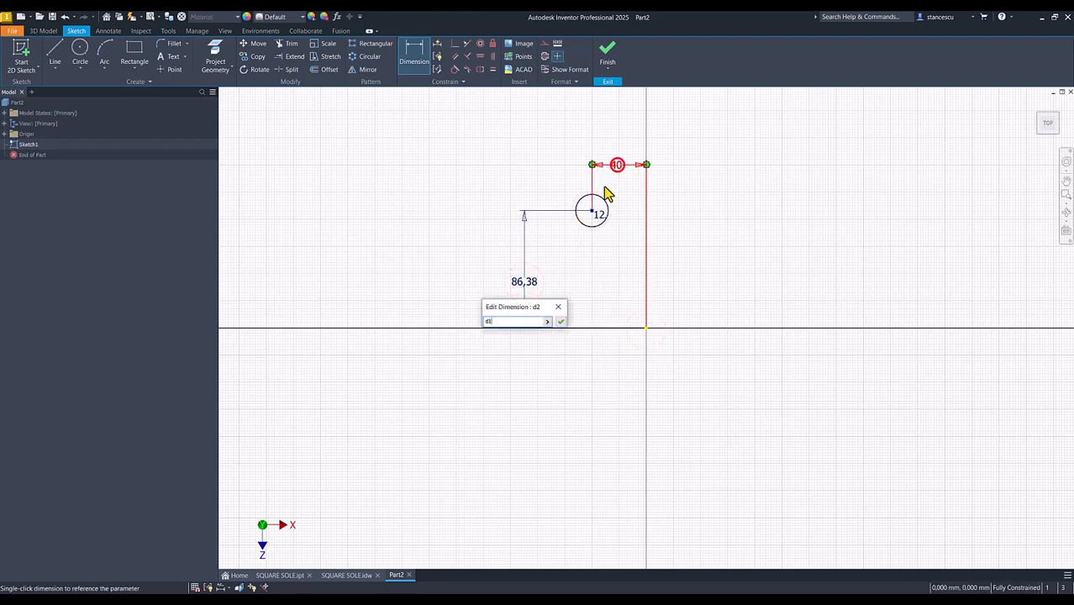
click(561, 323)
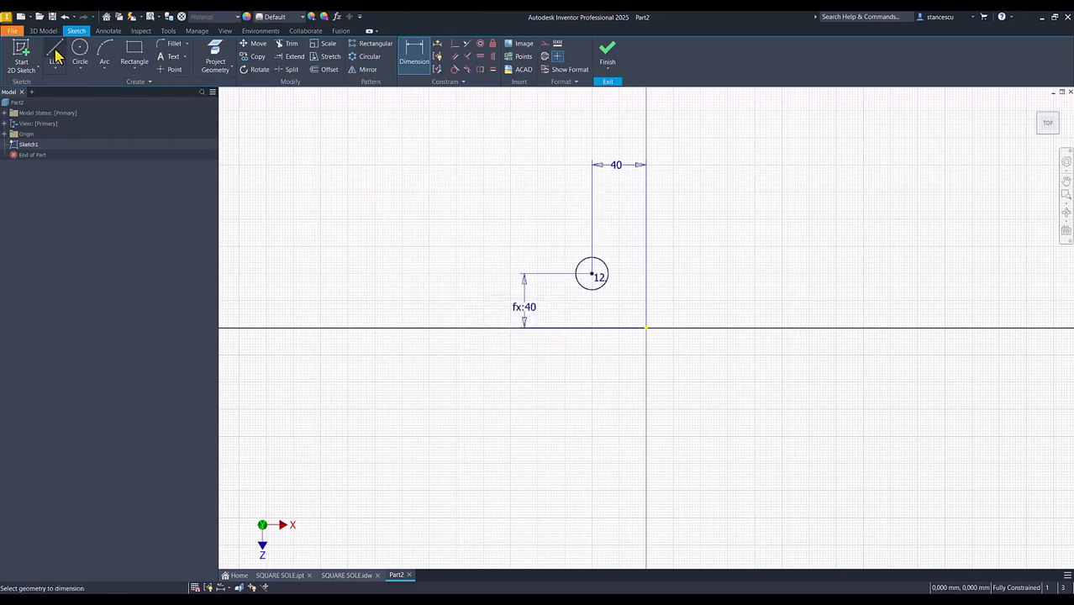
Draw a three-point arc of about 55 mm radius, tangent to the circle's upper right and ending on the vertical axis
click(105, 52)
scroll(578, 262, up, 3)
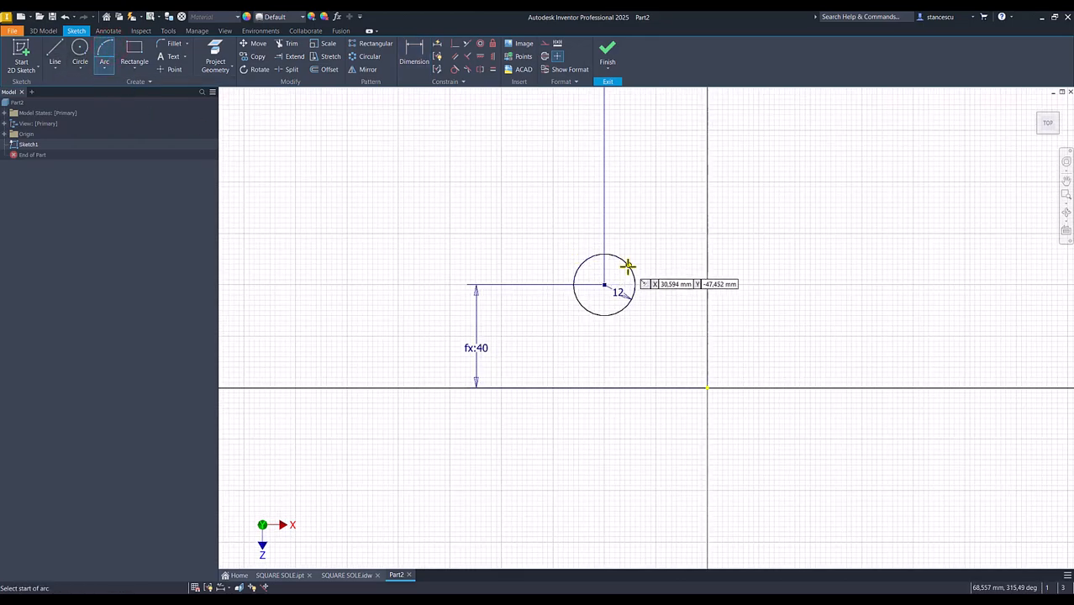
click(623, 257)
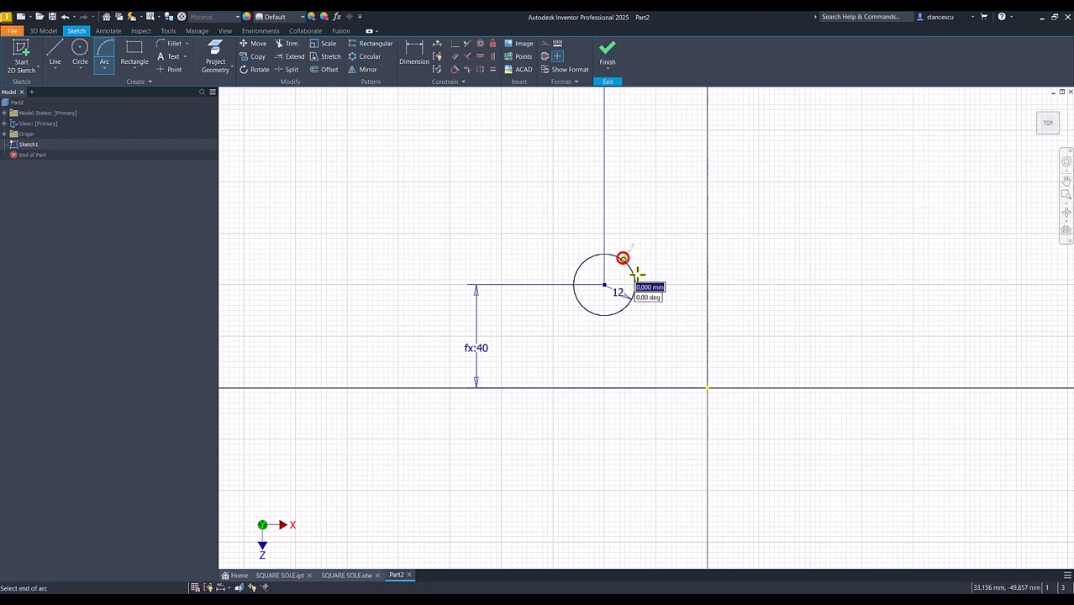
click(707, 288)
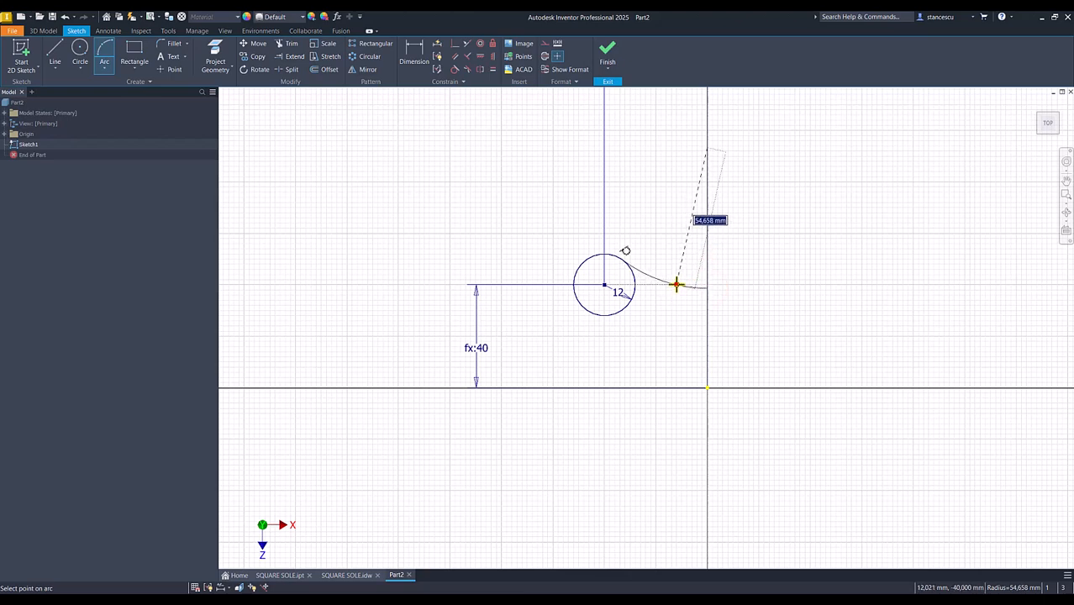
click(677, 285)
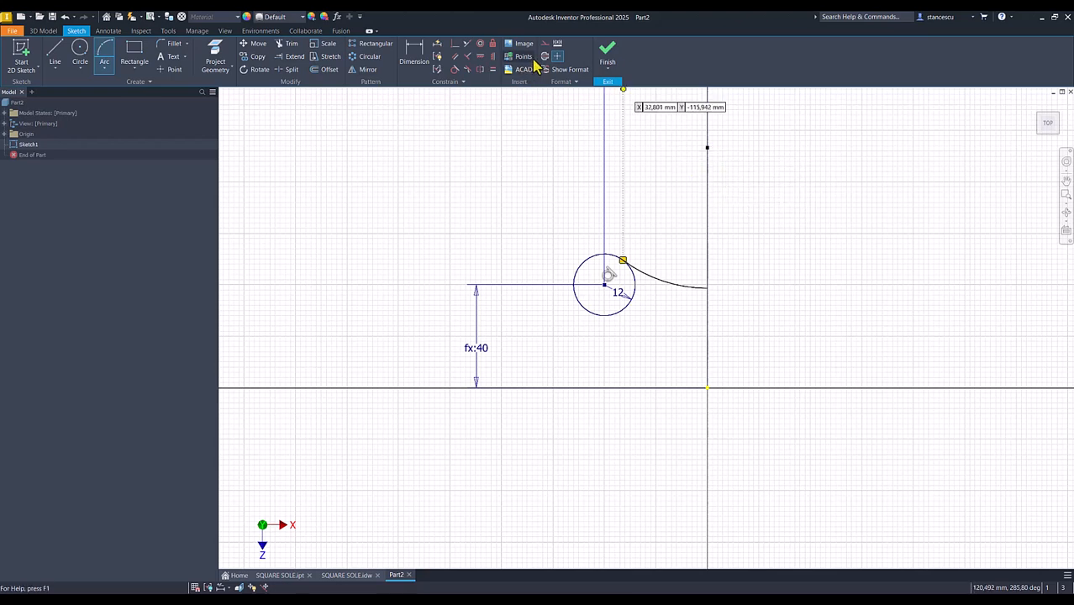
Vertically align the arc's centre point with the origin and with the arc's end on the vertical axis
click(495, 57)
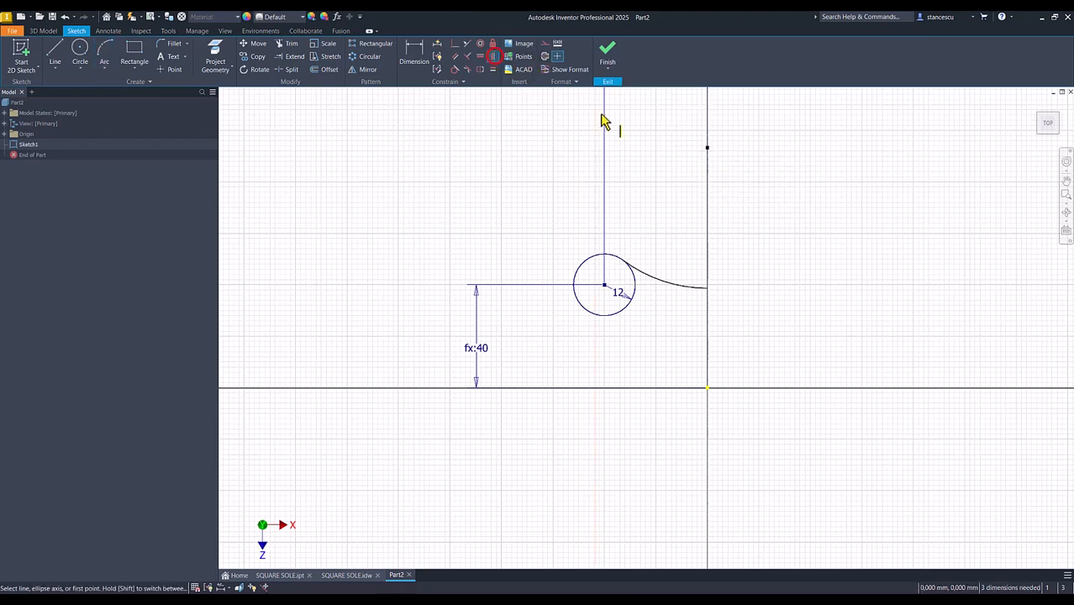
click(708, 150)
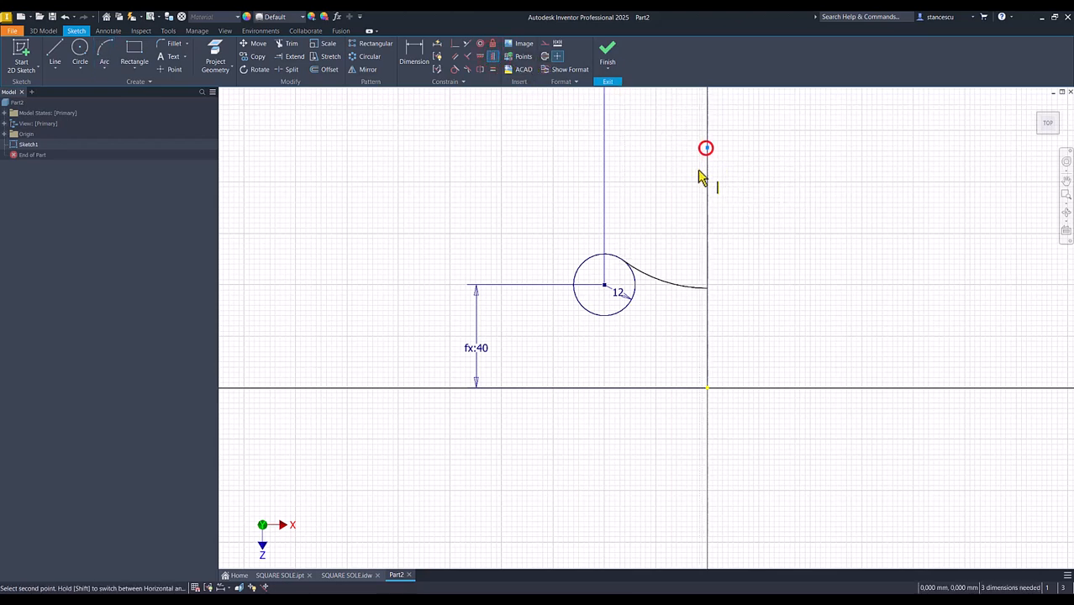
click(709, 390)
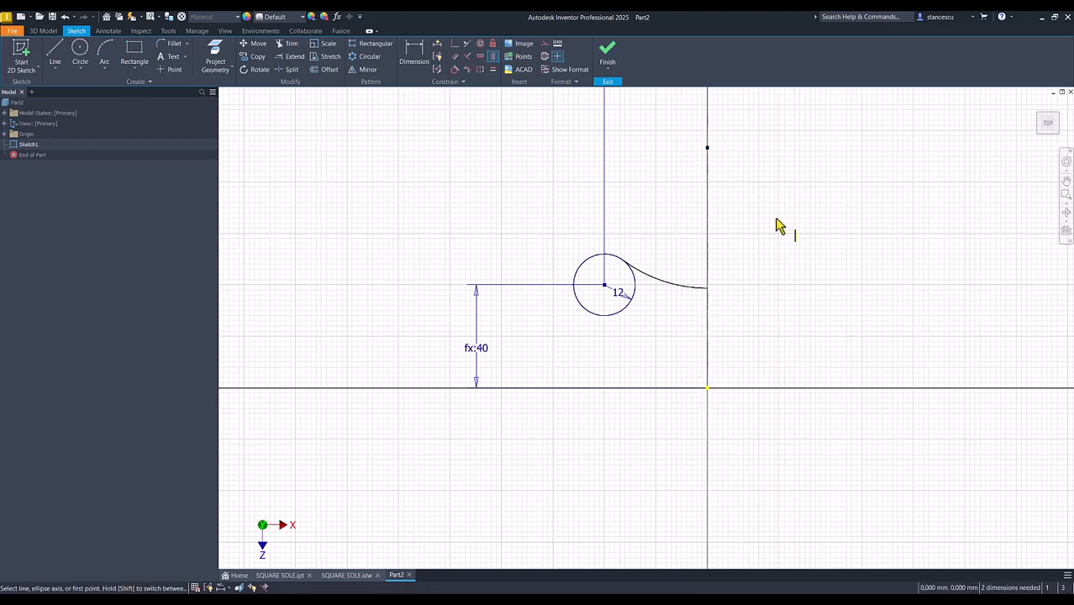
click(708, 148)
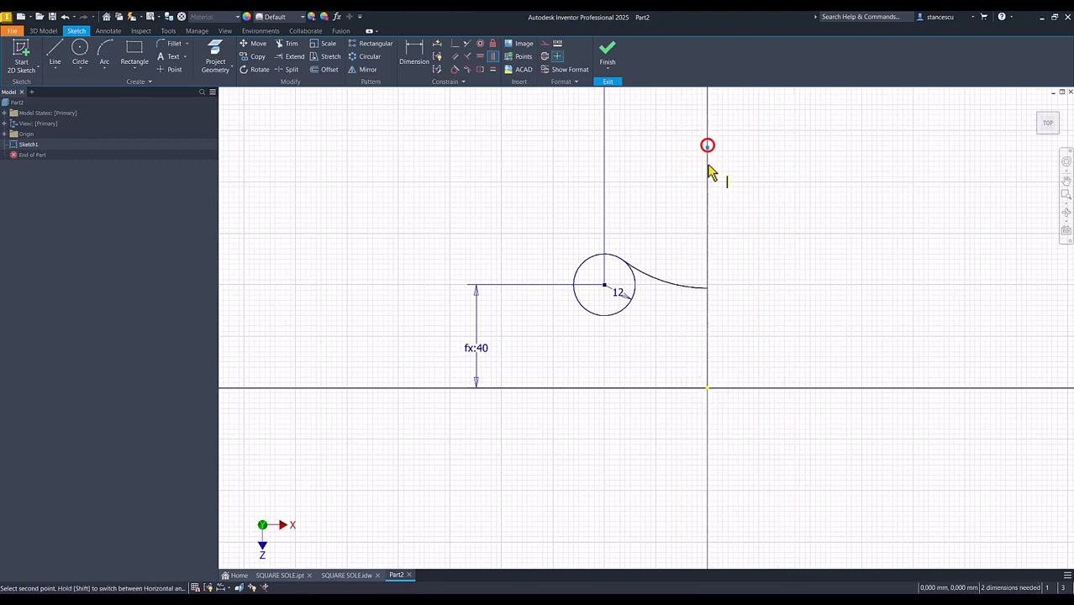
click(707, 289)
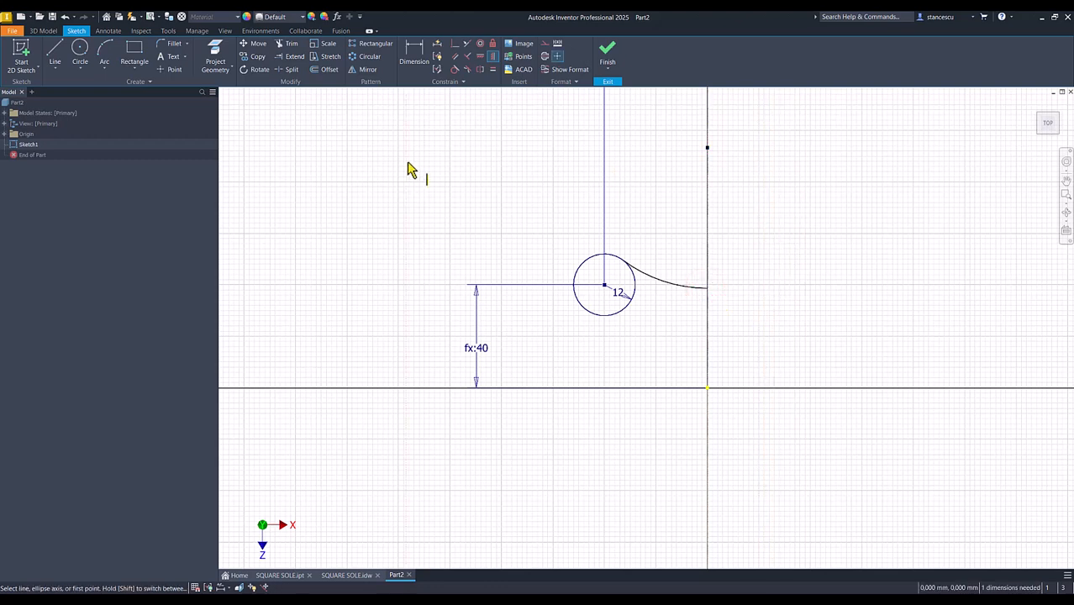
Draw a diagonal line from the circle's centre to the origin and convert it to construction geometry
click(56, 56)
click(605, 286)
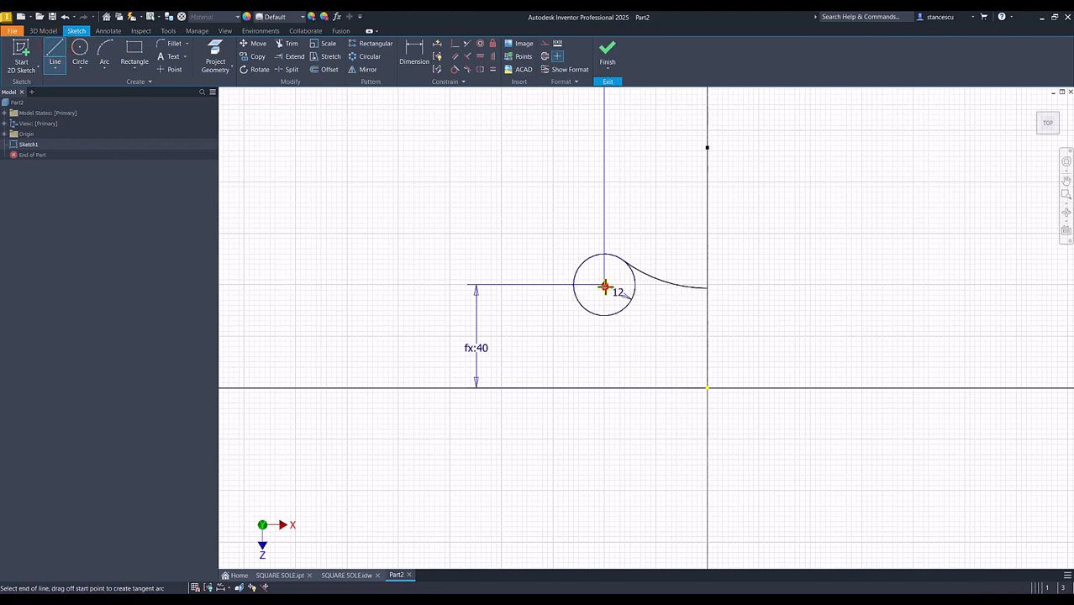
click(707, 388)
key(Escape)
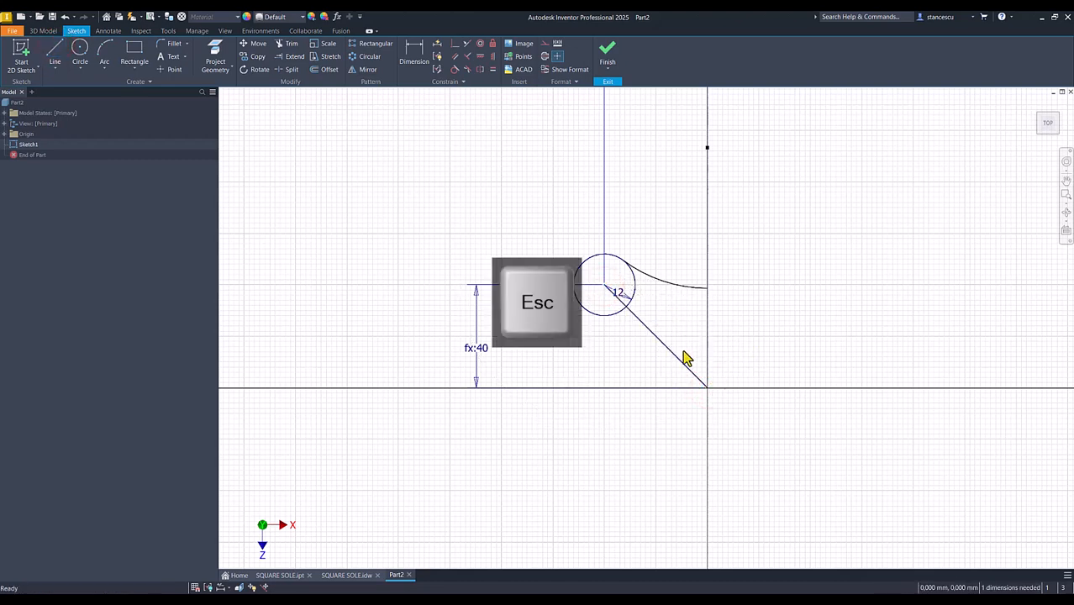
click(682, 356)
right_click(647, 367)
click(699, 360)
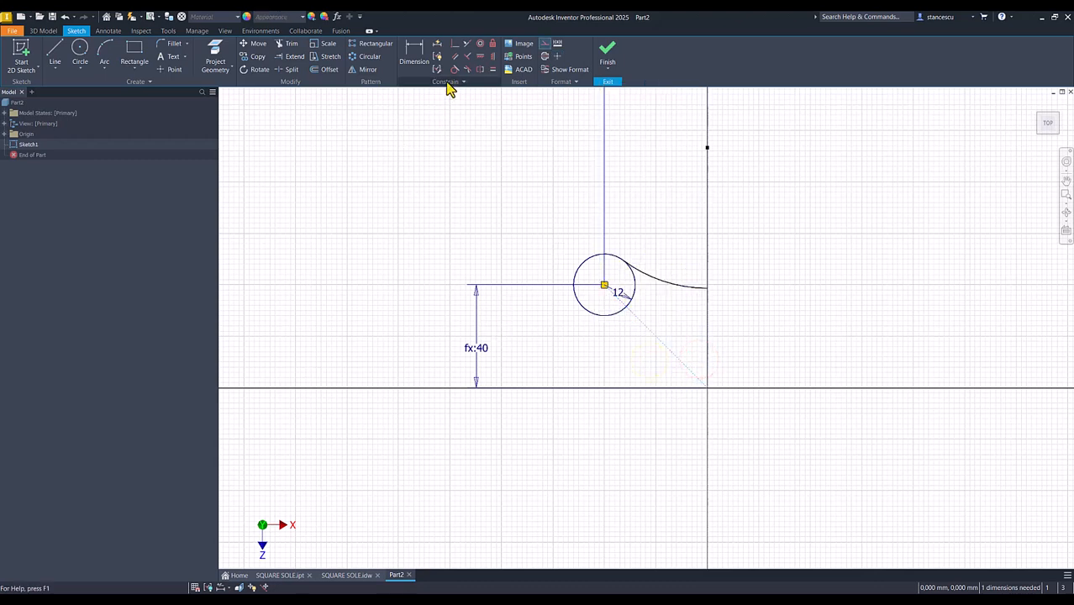
Mirror the tangent arc about the diagonal construction line
click(375, 71)
click(655, 280)
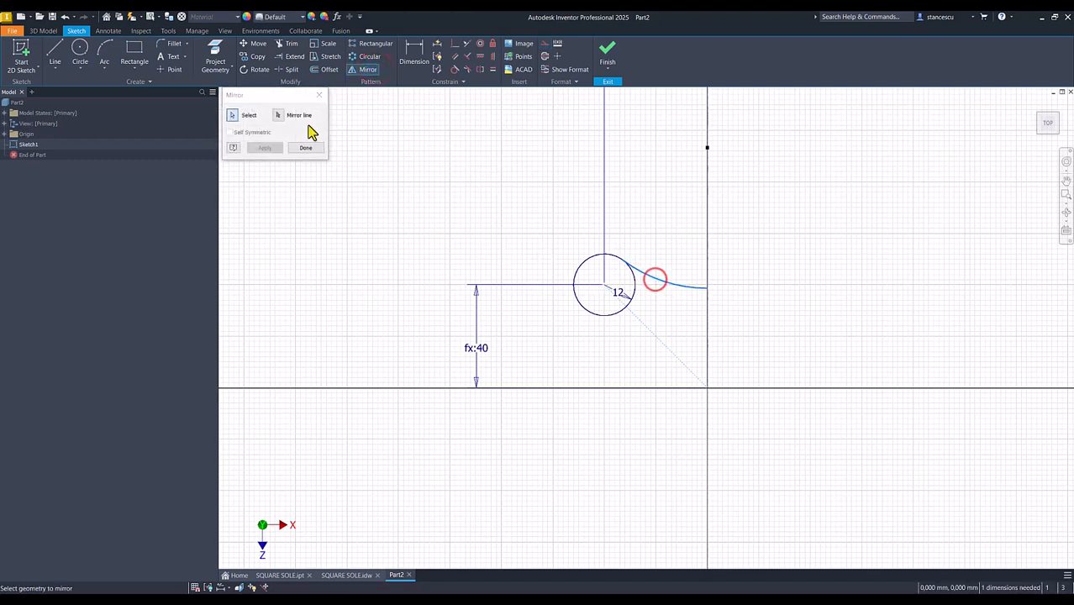
click(281, 114)
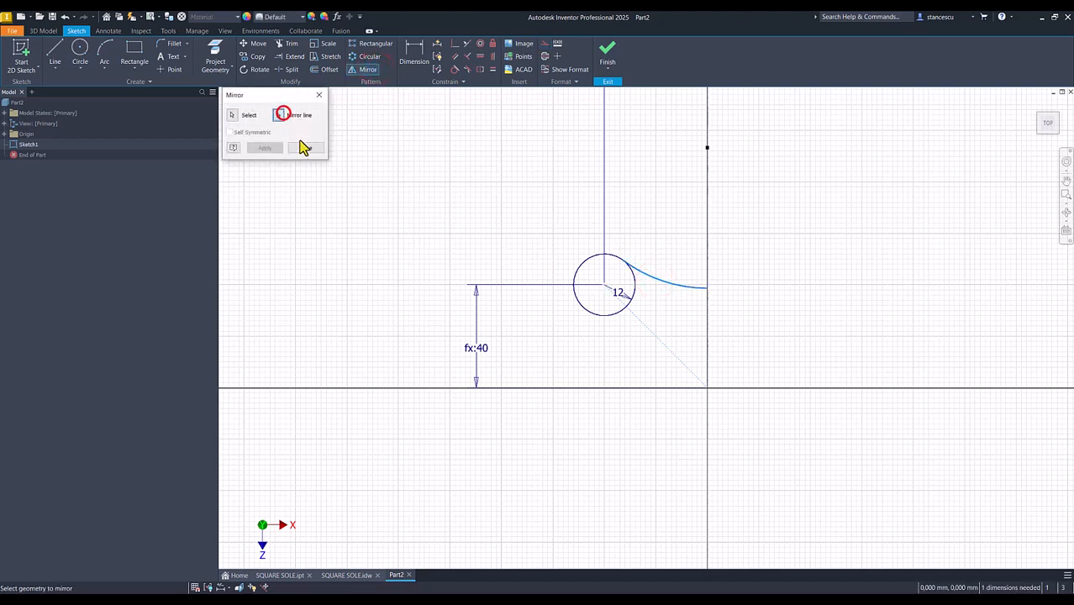
click(663, 343)
click(263, 148)
click(306, 148)
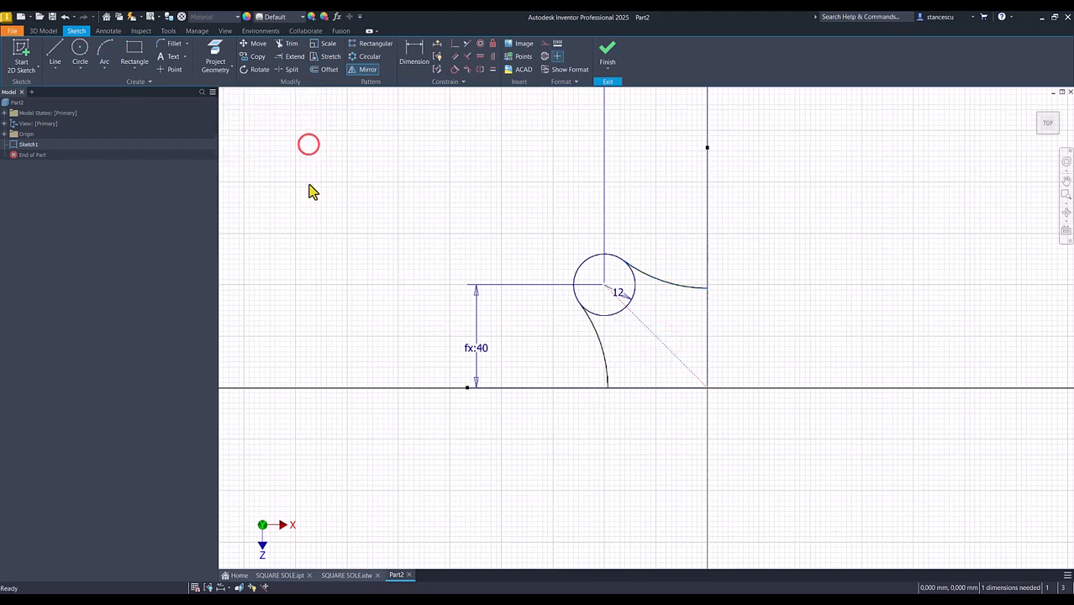
Draw lines from the mirrored arc's end on the horizontal axis to the origin and up to the first arc's end
click(54, 61)
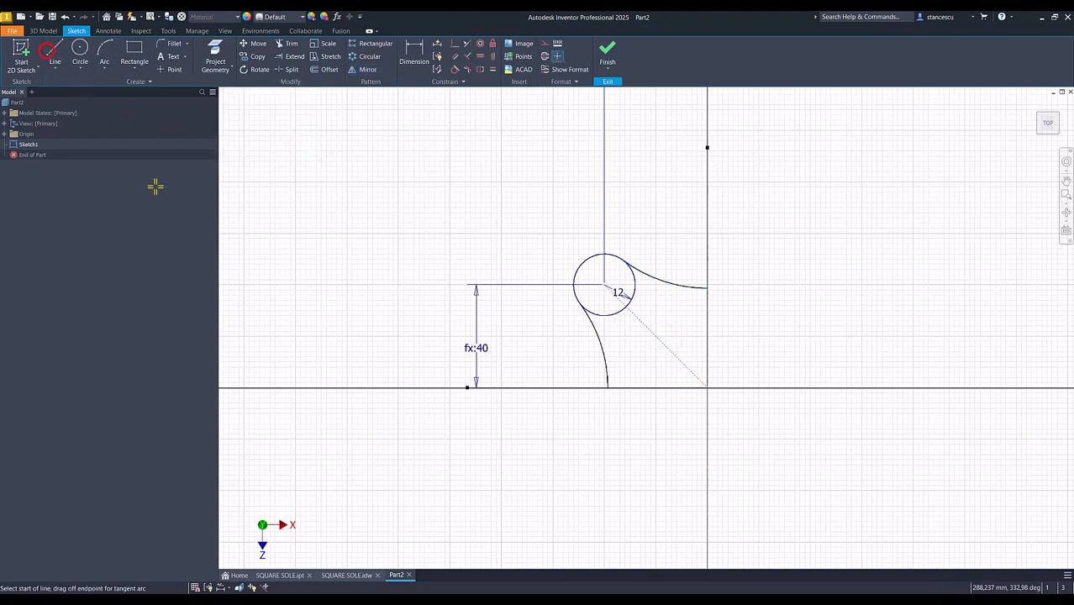
click(606, 386)
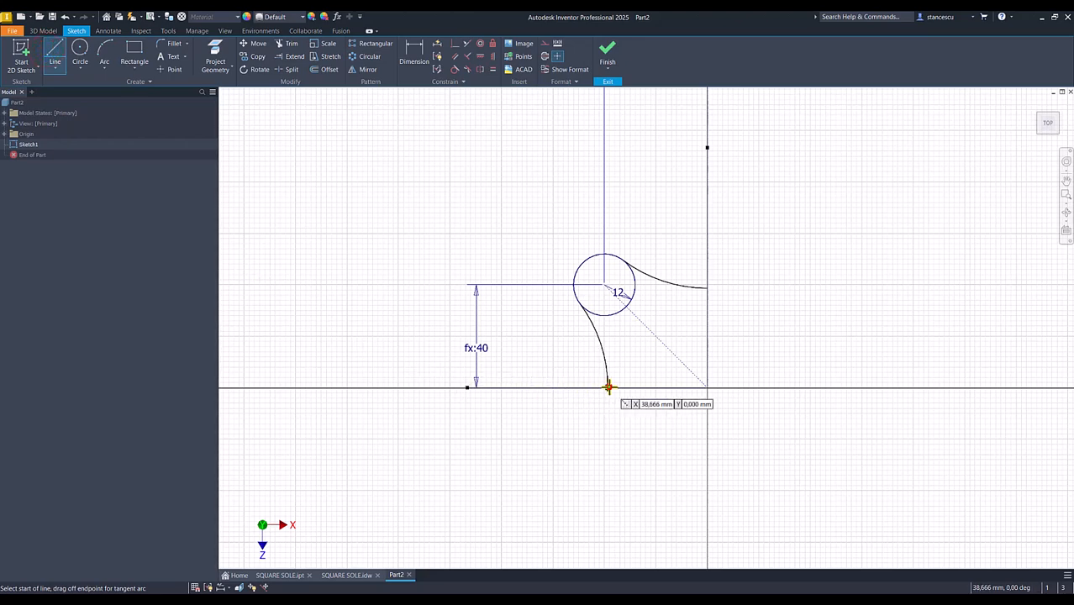
click(710, 387)
double_click(710, 288)
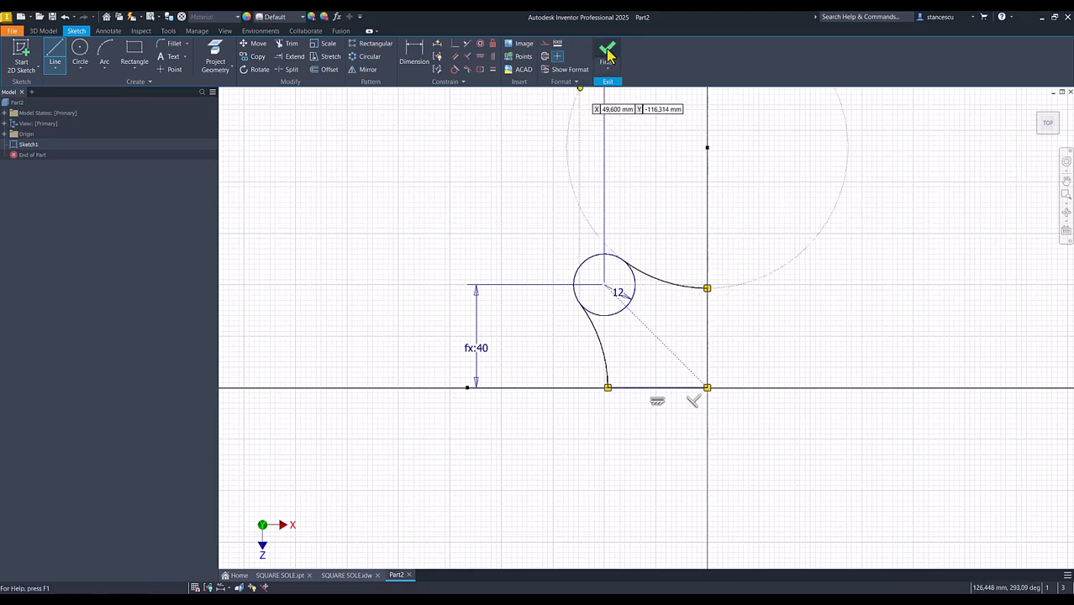
Trim away the inner portion of the circle between the two tangent arcs, leaving the outer corner arc
click(289, 45)
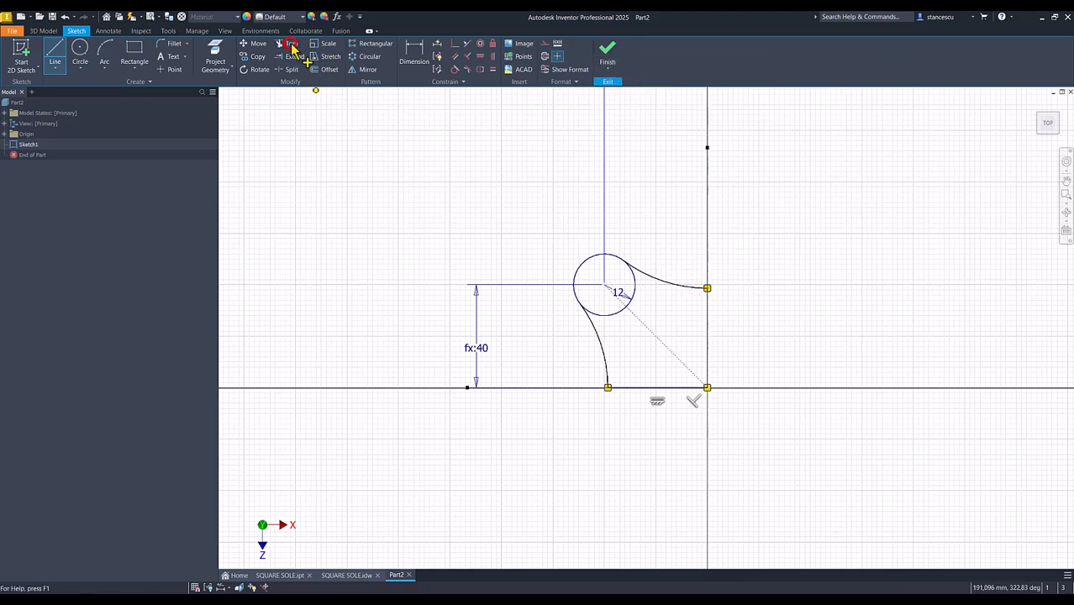
click(605, 318)
click(635, 290)
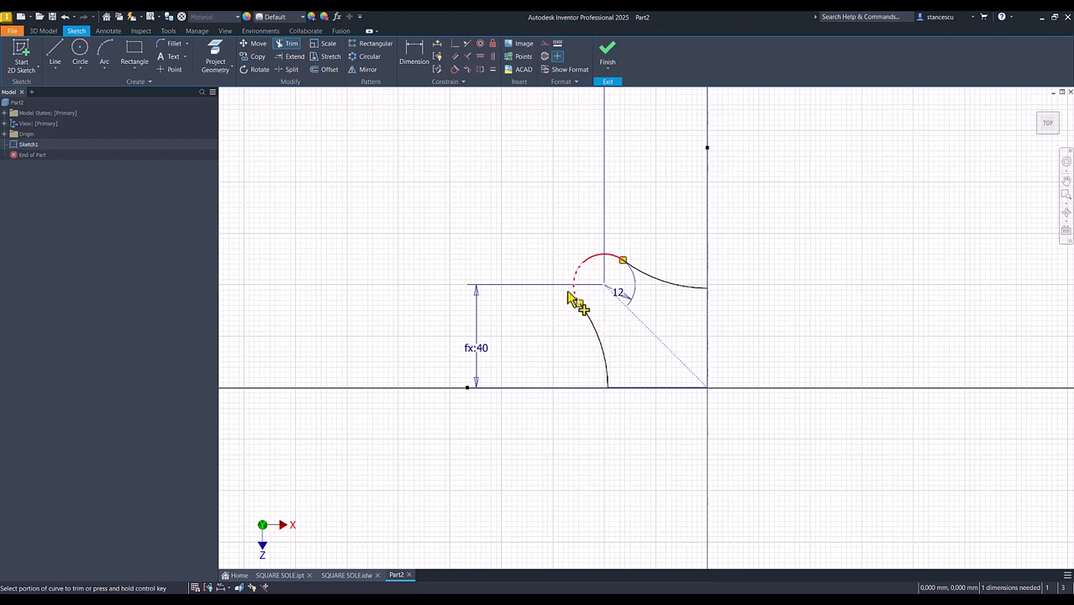
Apply Auto Dimension to find the dimension the sketch still lacks, and remove the automatically added dimension again
click(437, 44)
click(258, 162)
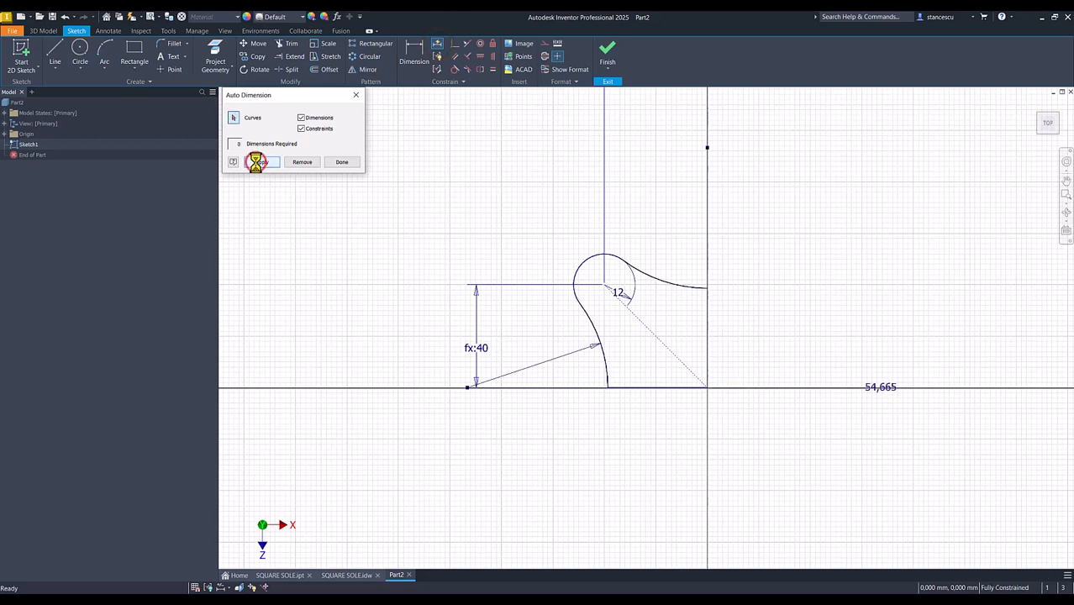
click(302, 162)
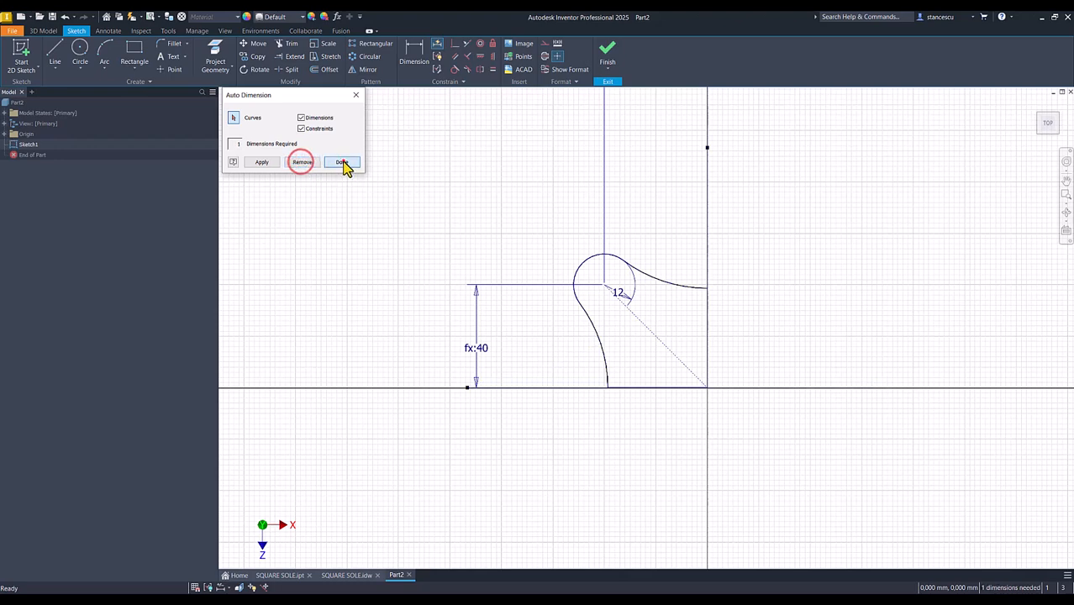
click(342, 162)
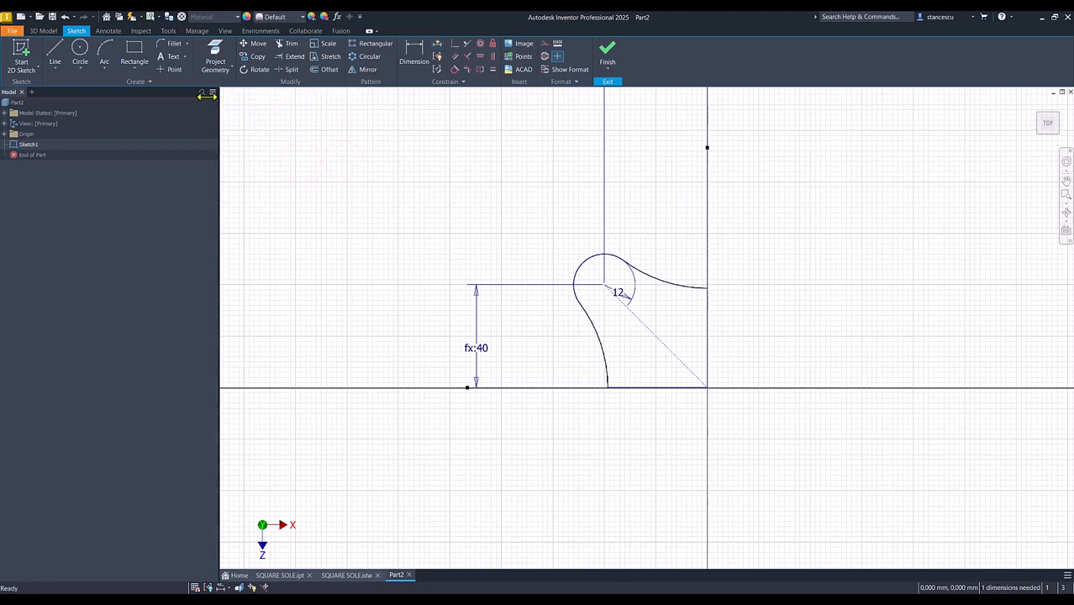
Dimension the radius of the concave arc ending on the horizontal axis as 75 mm, per the drawing, and finish the sketch
click(412, 62)
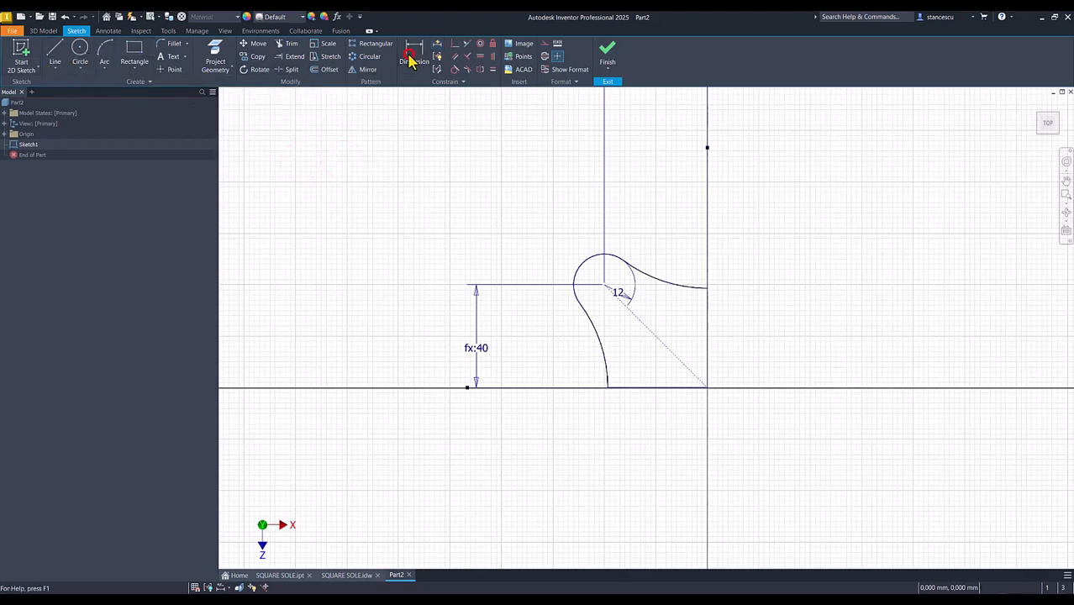
click(603, 346)
click(555, 351)
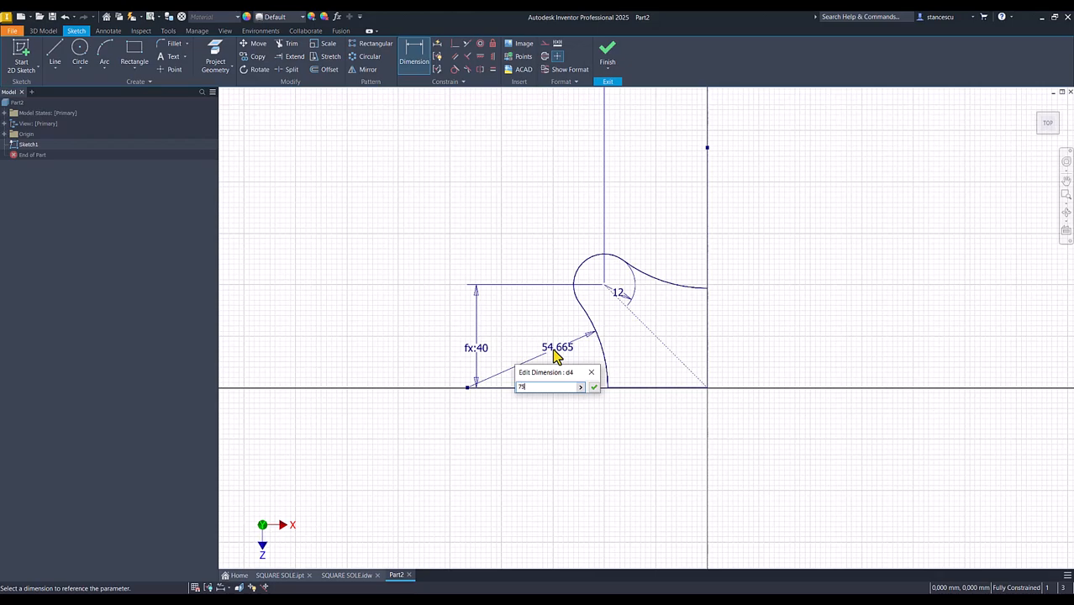
key(Return)
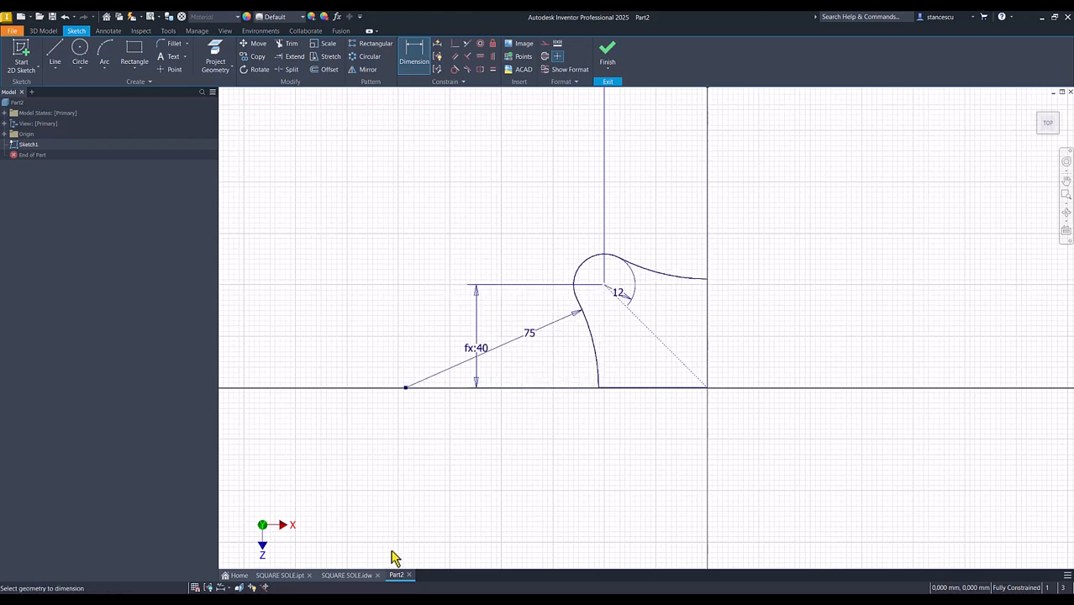
click(341, 575)
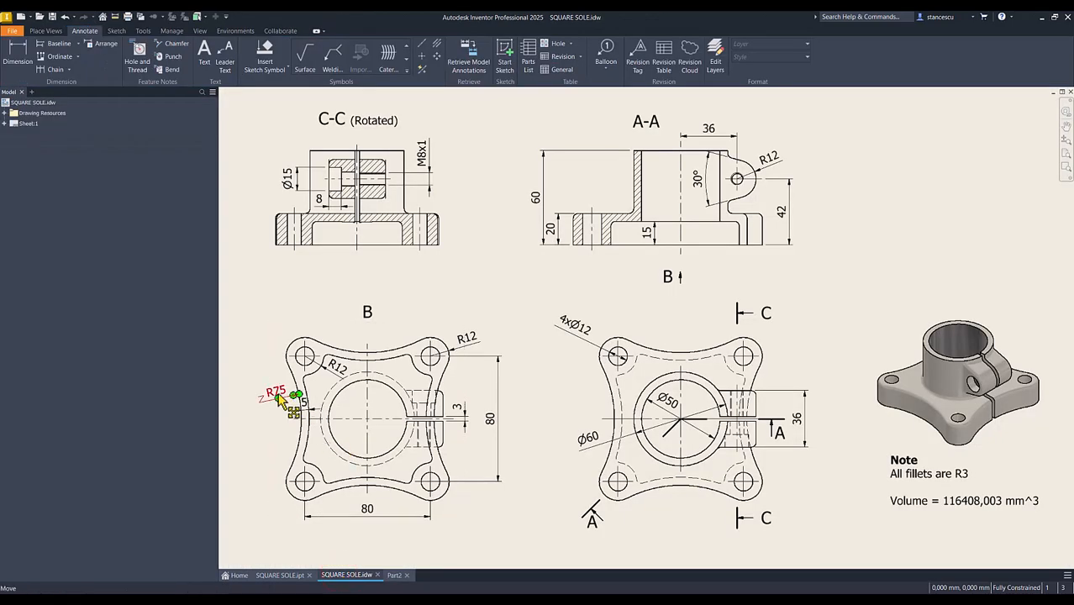
click(394, 575)
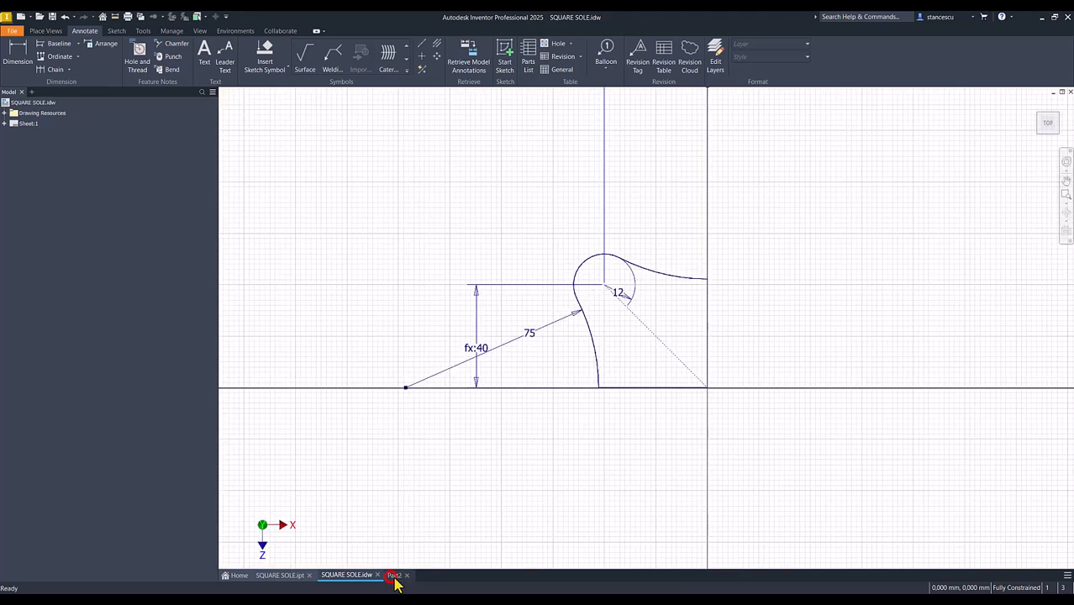
click(610, 74)
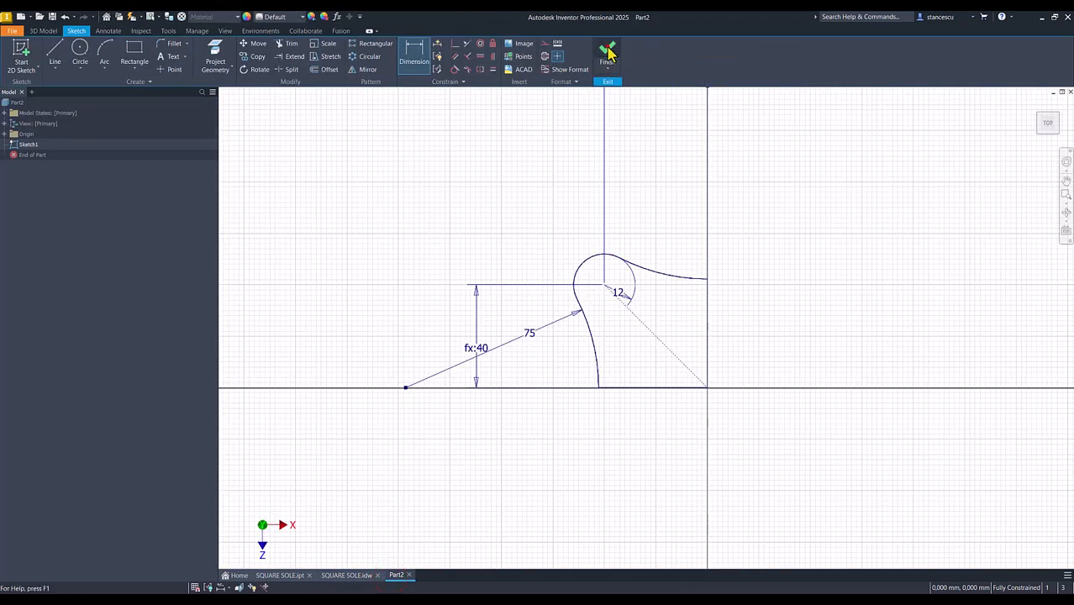
Extrude the quarter profile upward 20 mm
key(F6)
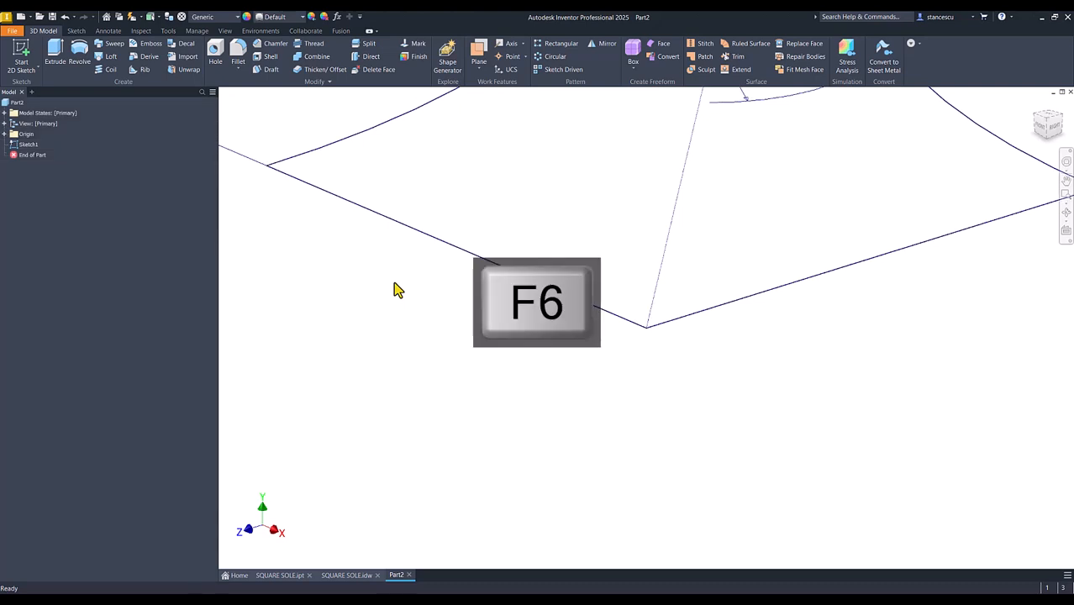
click(55, 55)
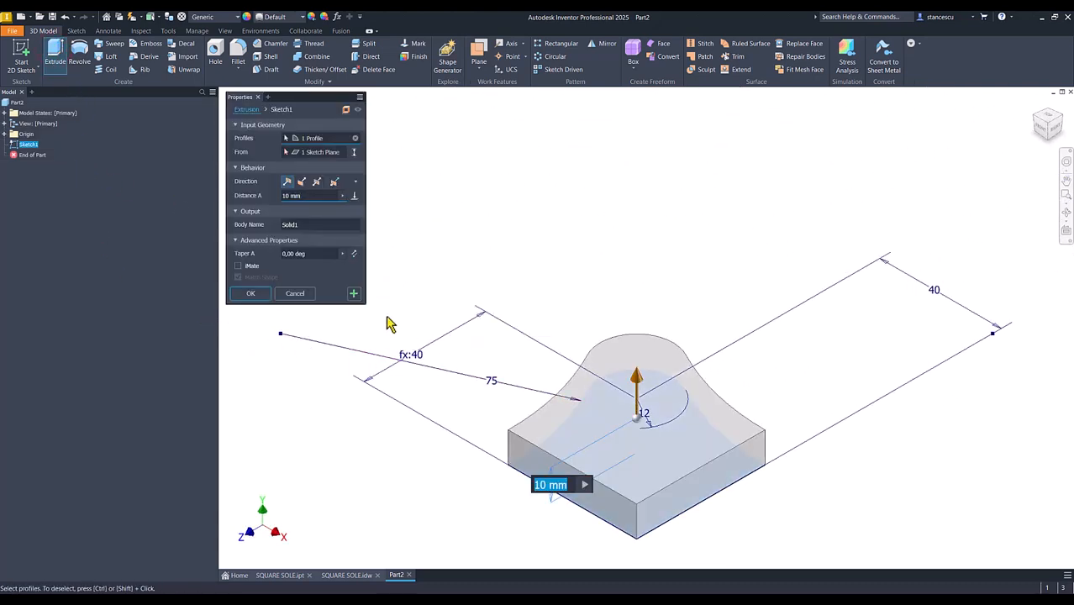
text(20)
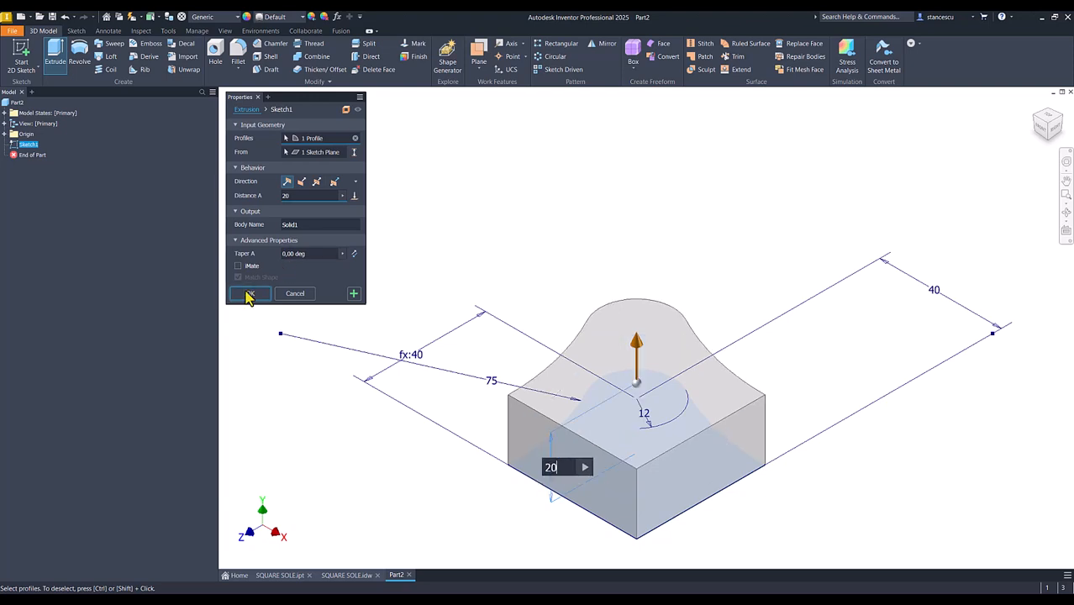
click(249, 295)
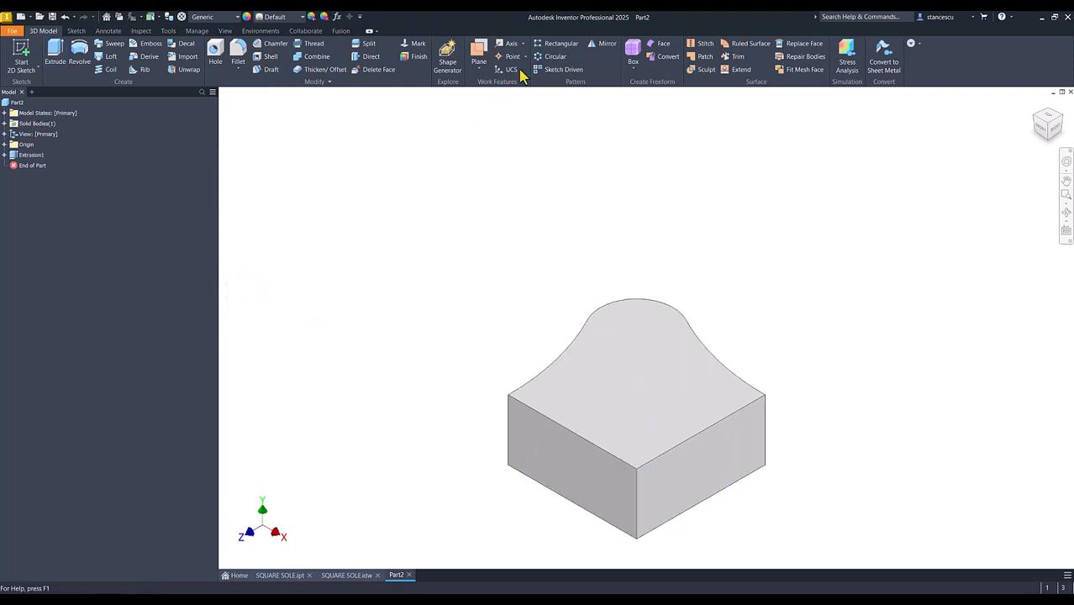
Mirror the quarter solid about its flat side face facing the X direction to form half of the base
click(606, 46)
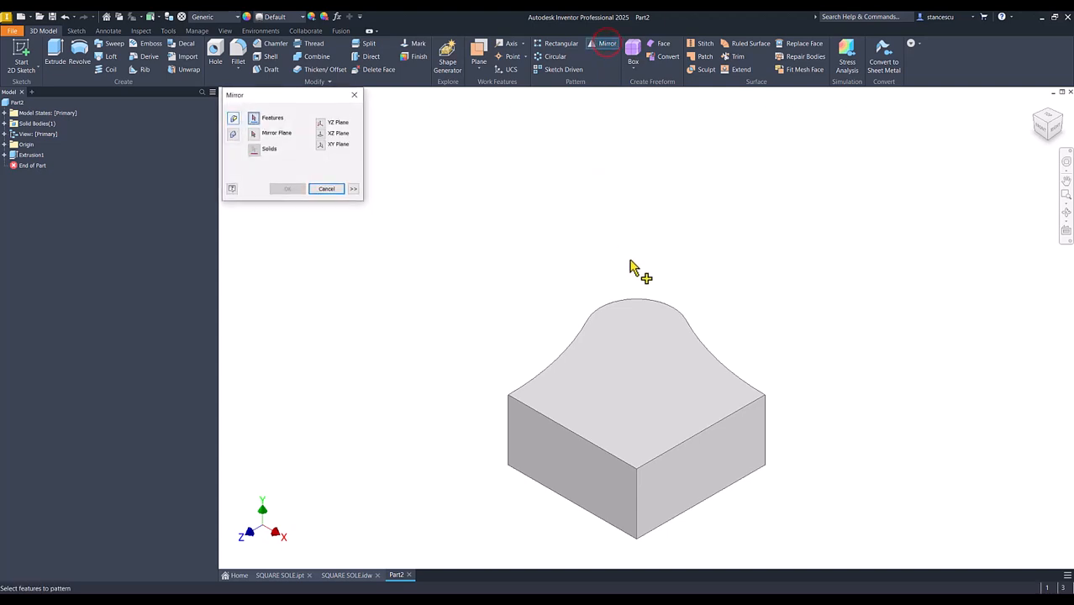
click(234, 136)
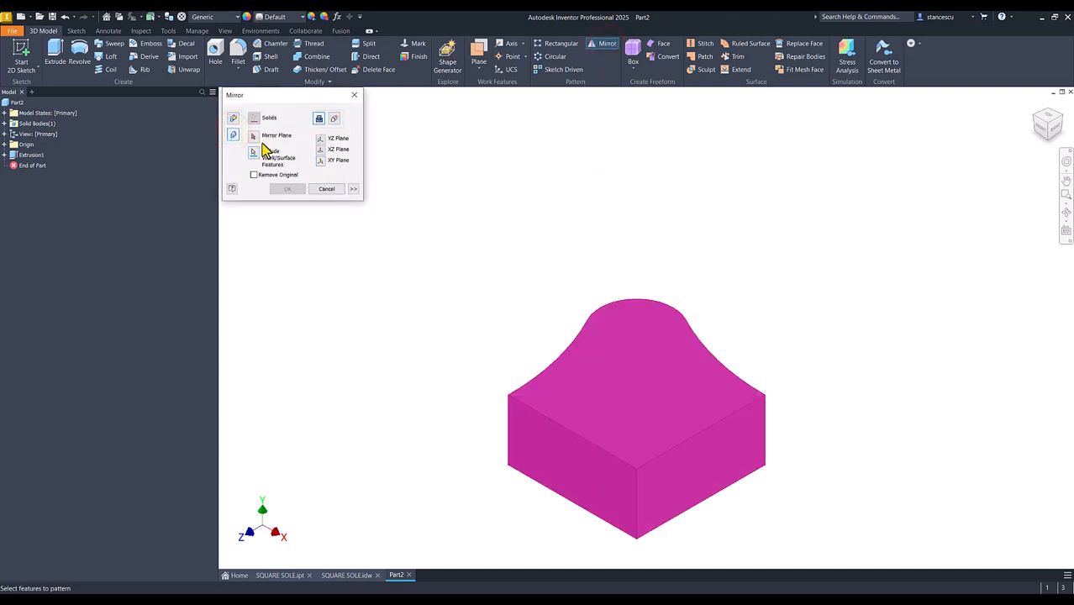
click(713, 455)
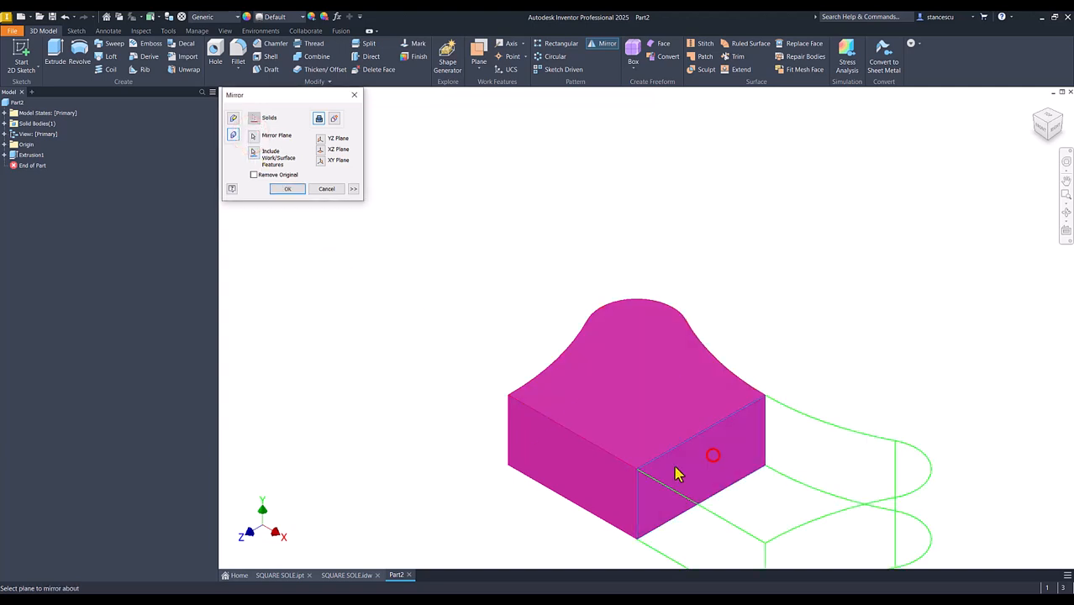
click(290, 189)
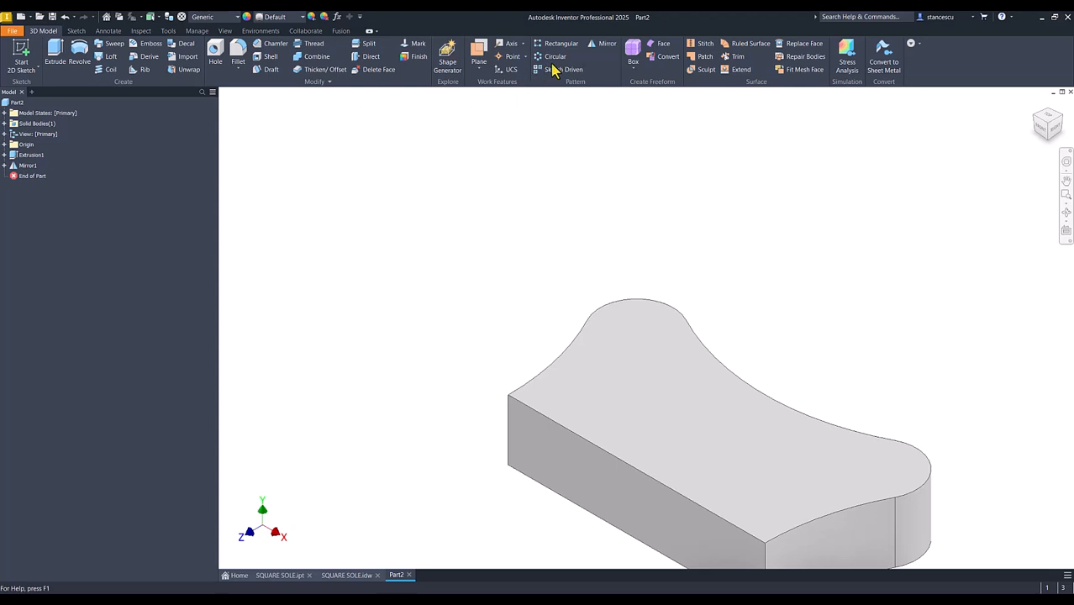
Mirror the half-base solid about its long flat side face to complete the four-cornered base
click(602, 48)
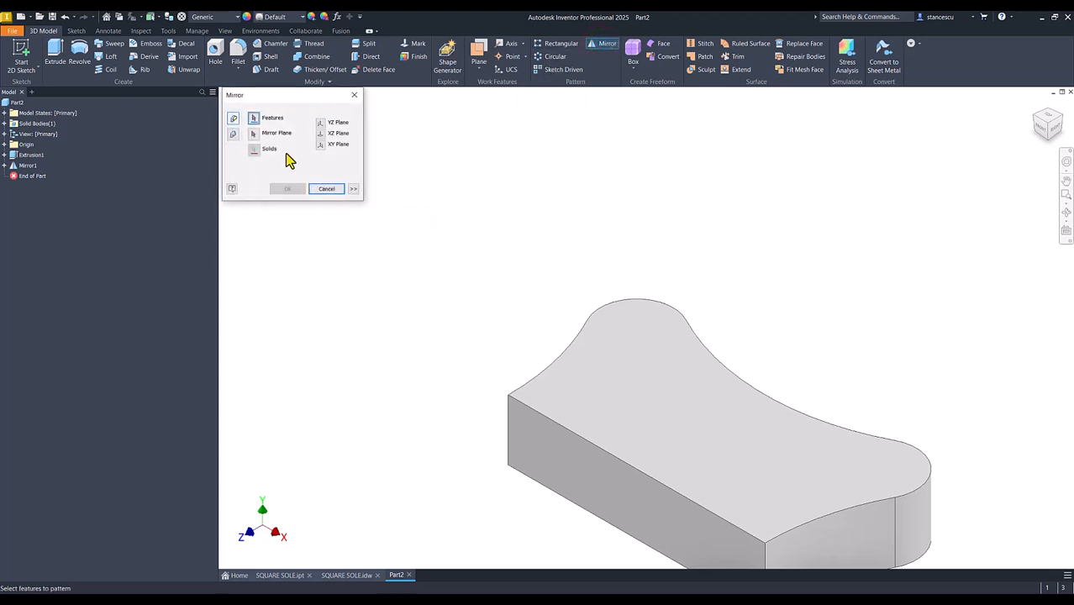
click(229, 135)
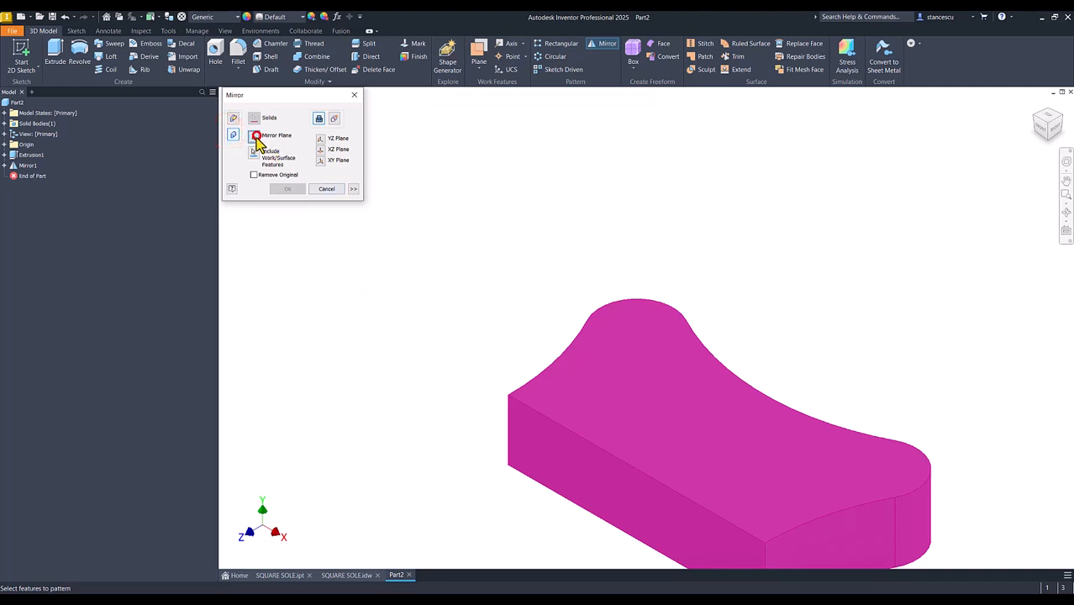
click(539, 437)
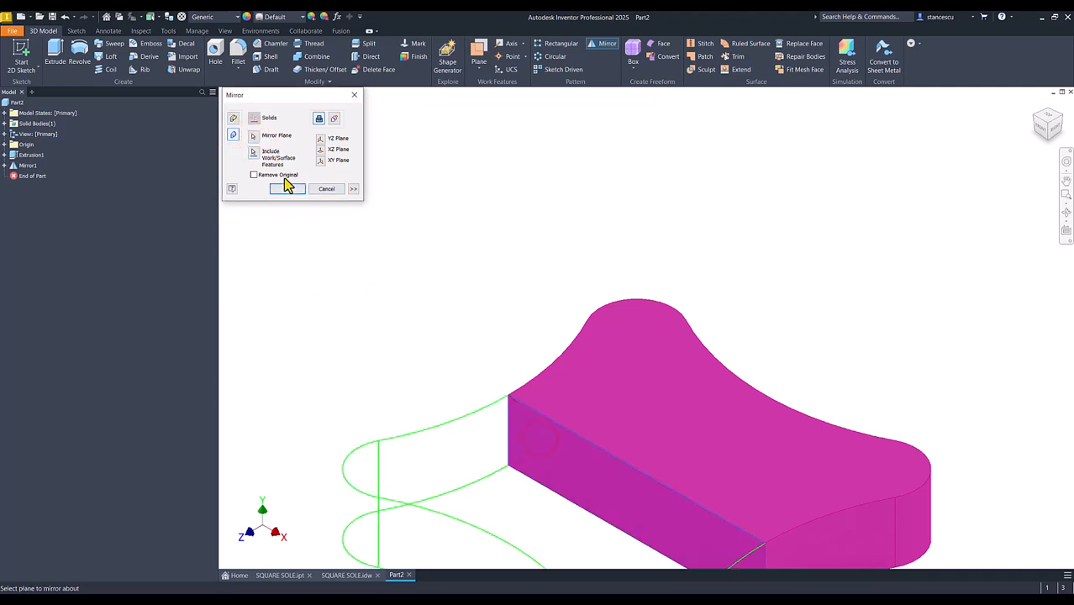
key(F6)
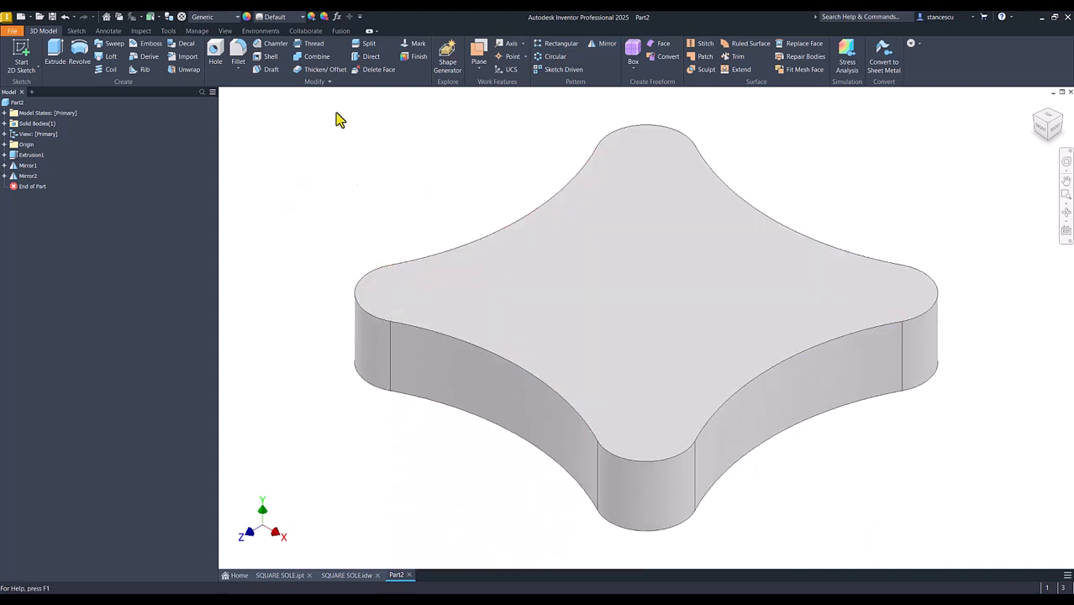
Sketch a 60 mm diameter circle centred on the origin on the base's top face, per the drawing
click(351, 575)
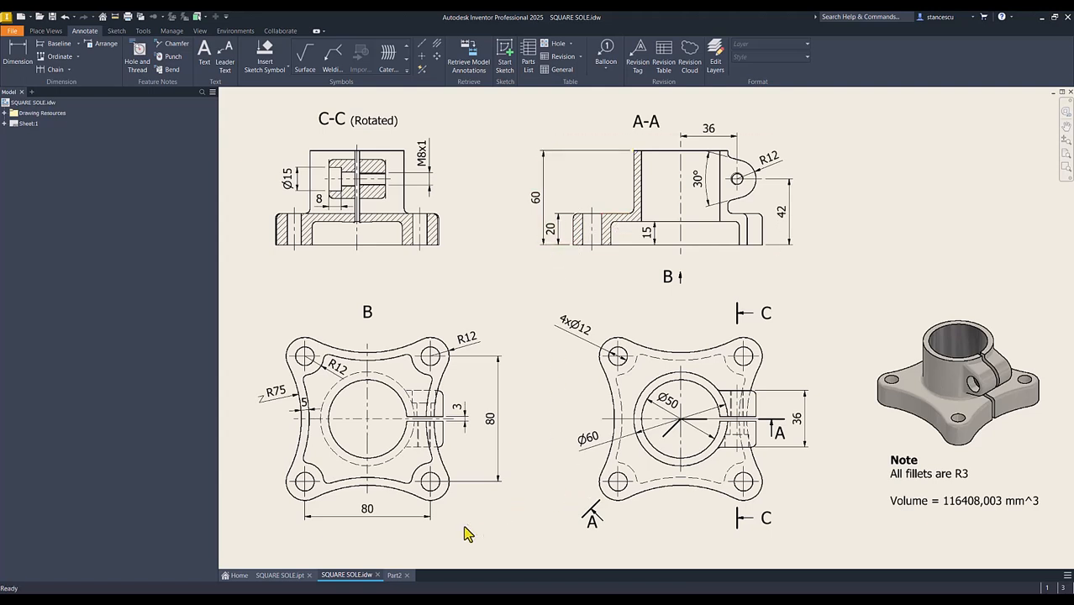
click(397, 576)
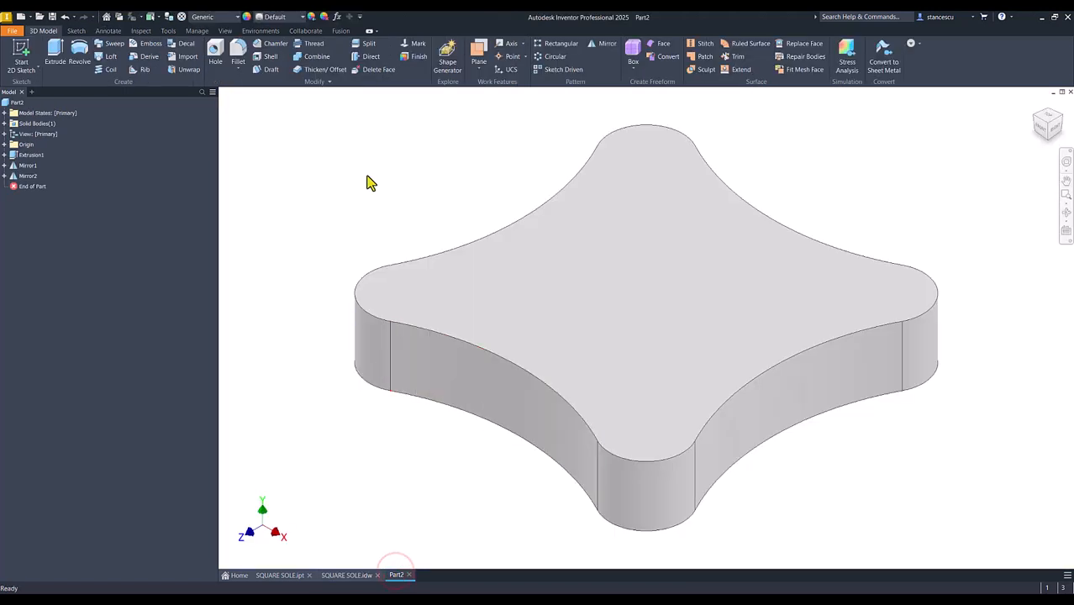
click(590, 277)
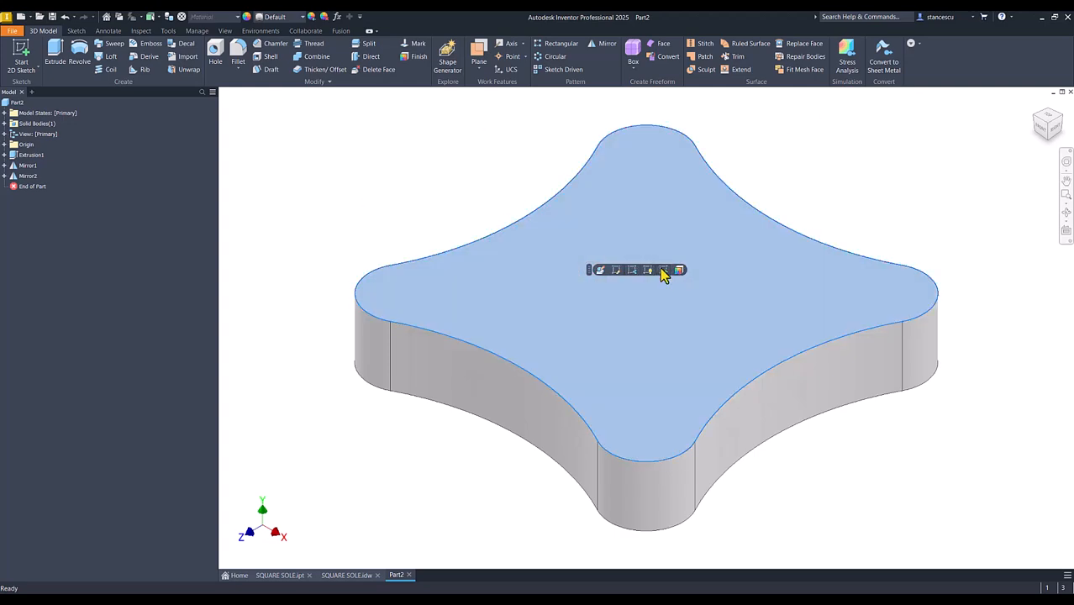
click(664, 270)
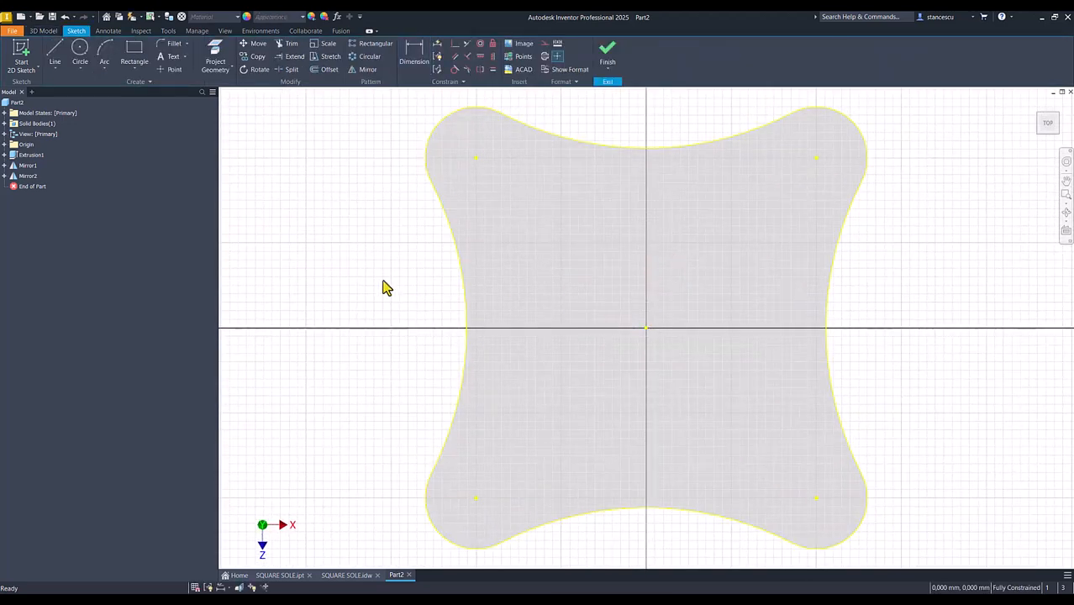
click(80, 53)
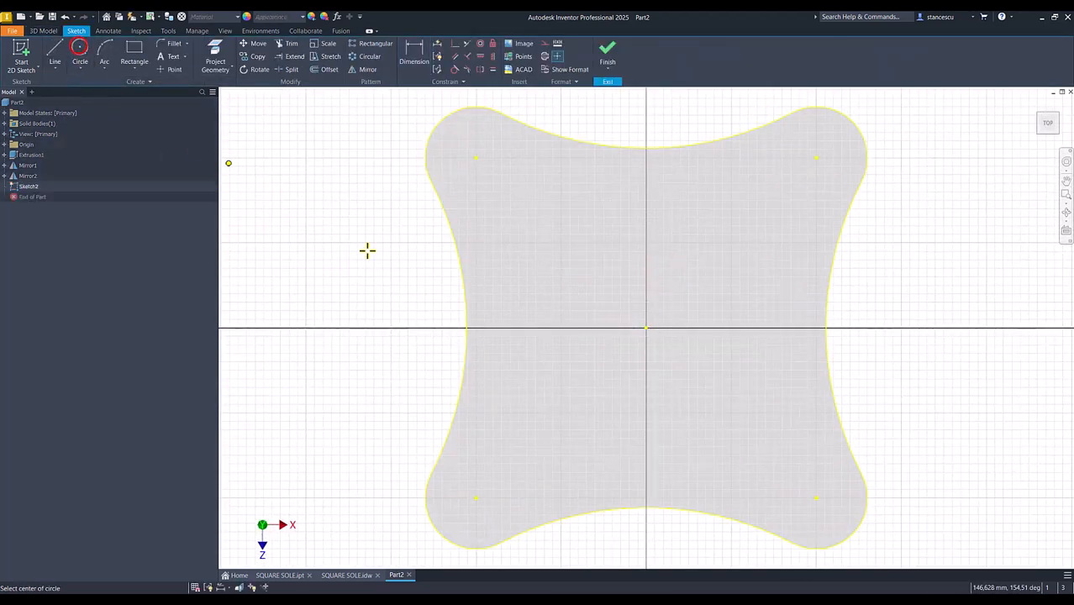
click(645, 326)
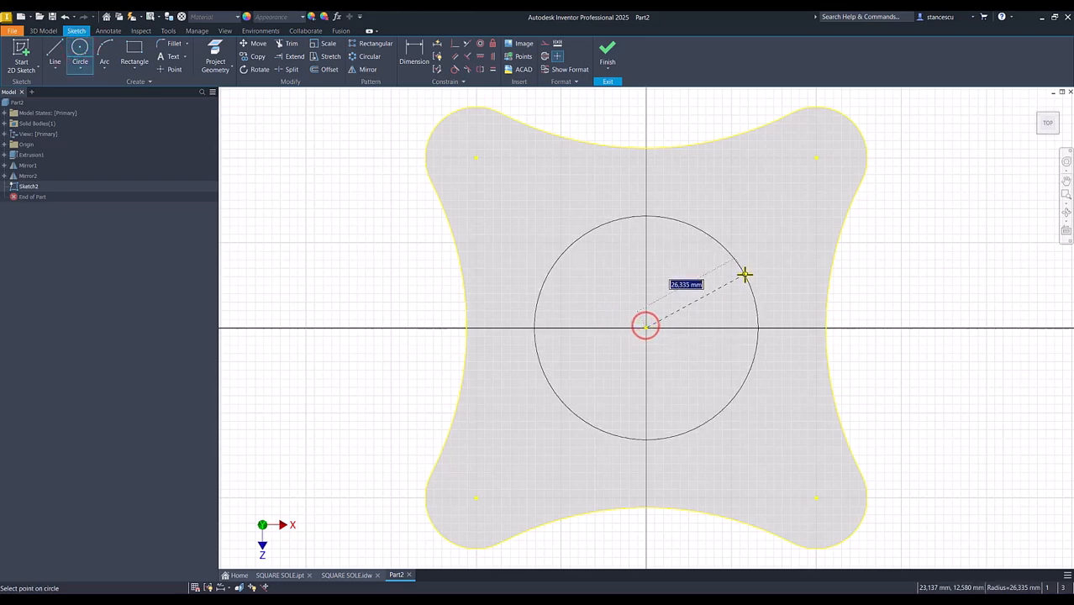
right_click(745, 274)
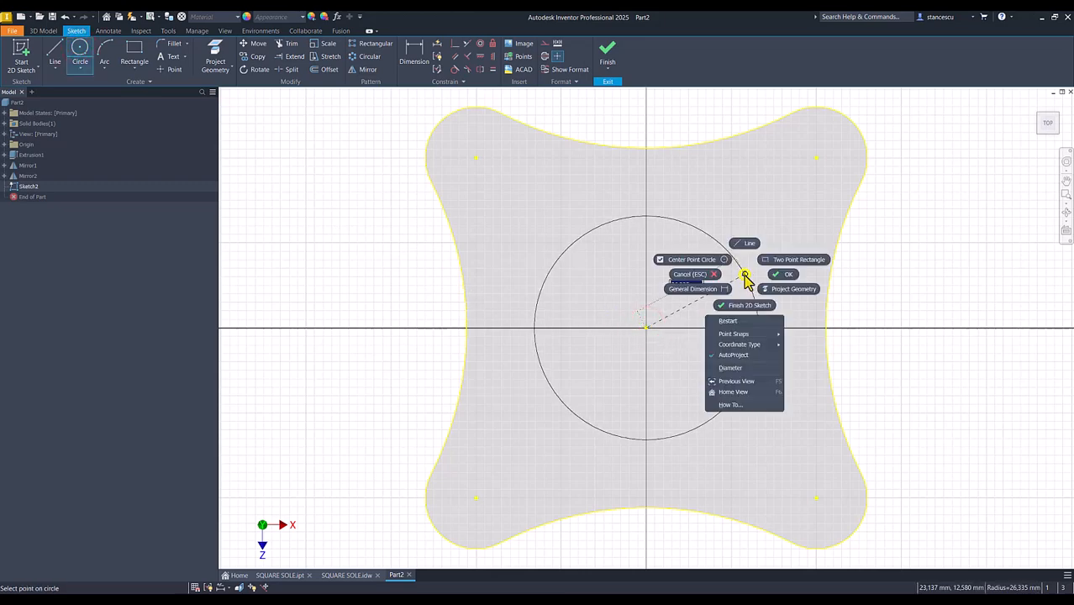
click(733, 368)
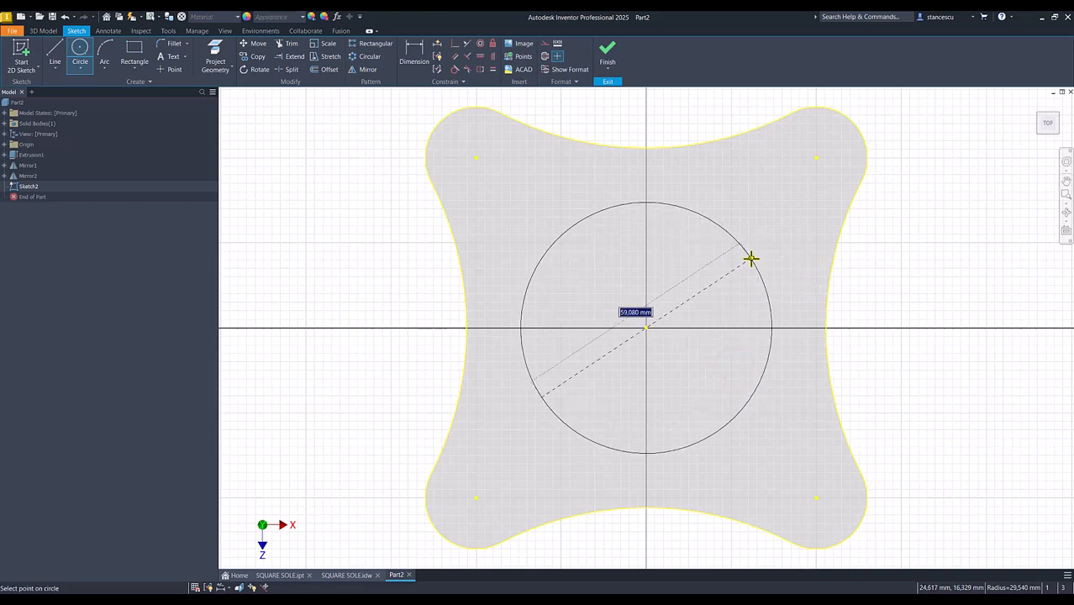
text(60)
key(Return)
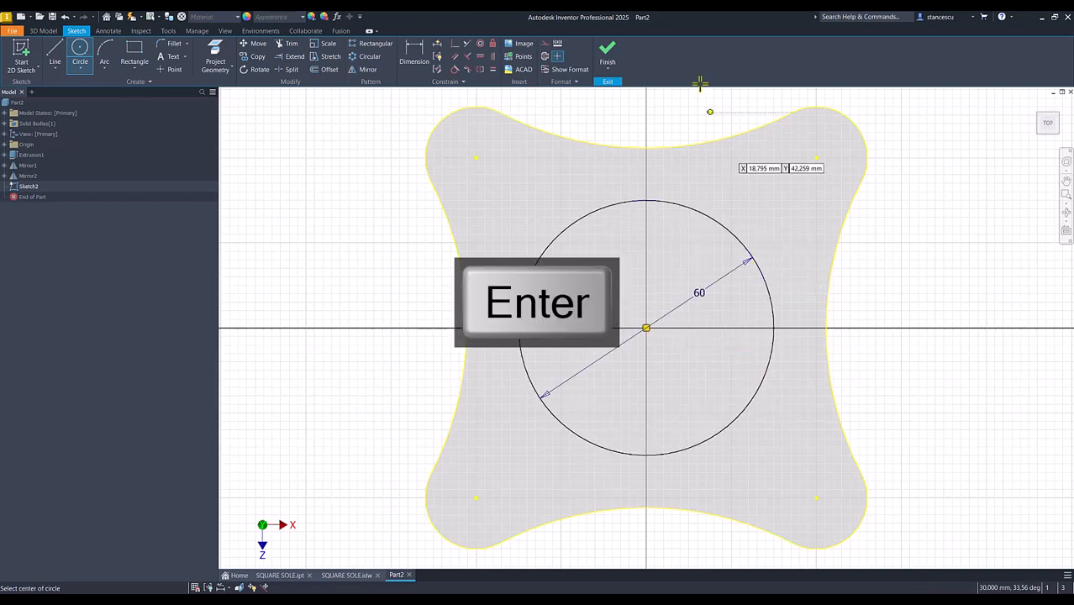
click(607, 53)
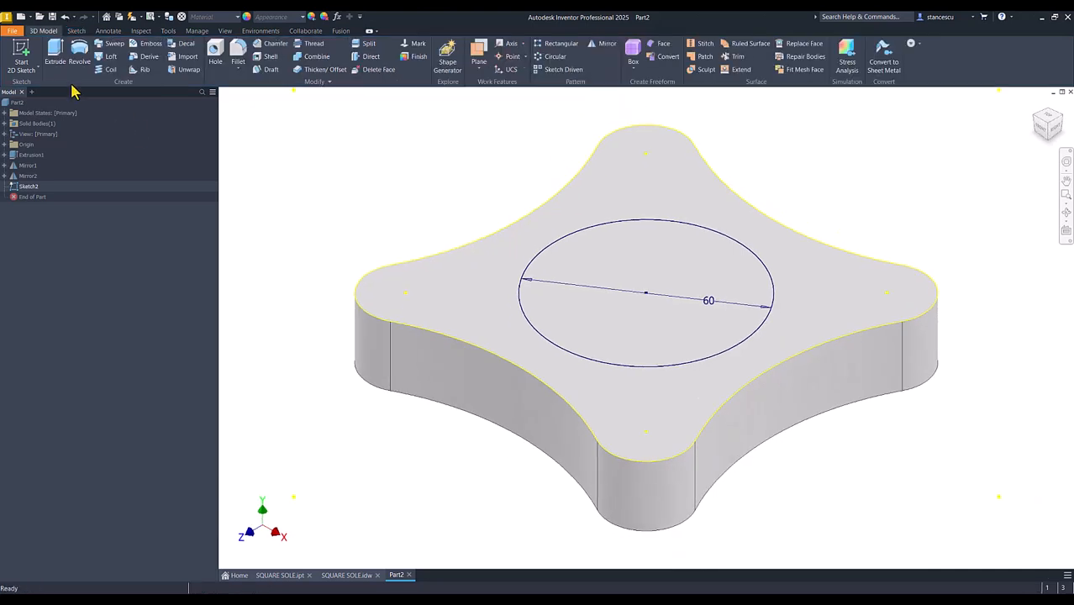
Extrude the 60 mm circle upward from the base's top face by 60-20 mm, joined to the base
click(54, 52)
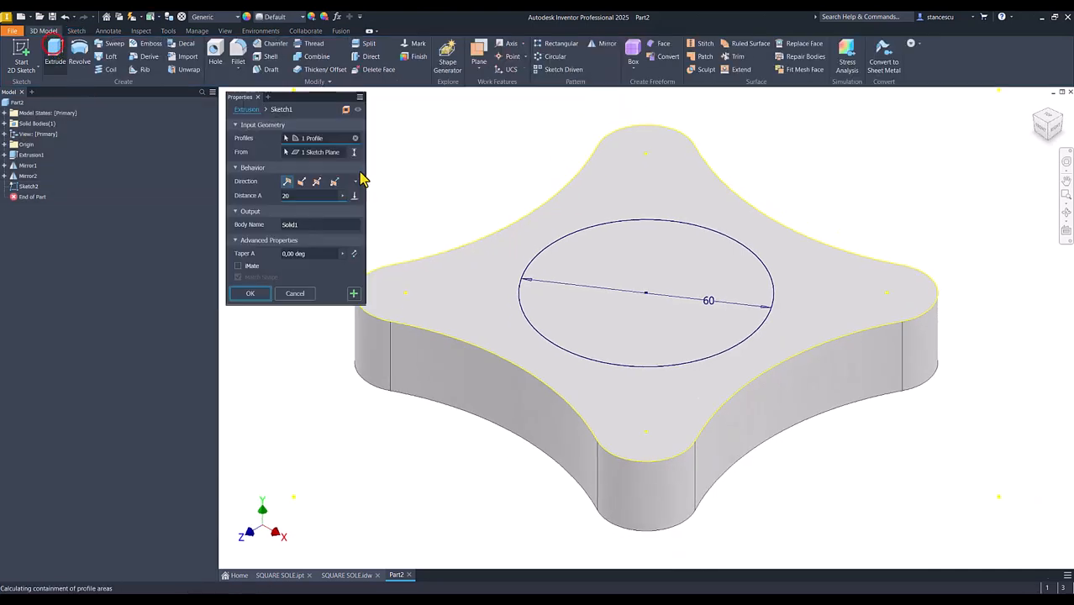
click(582, 245)
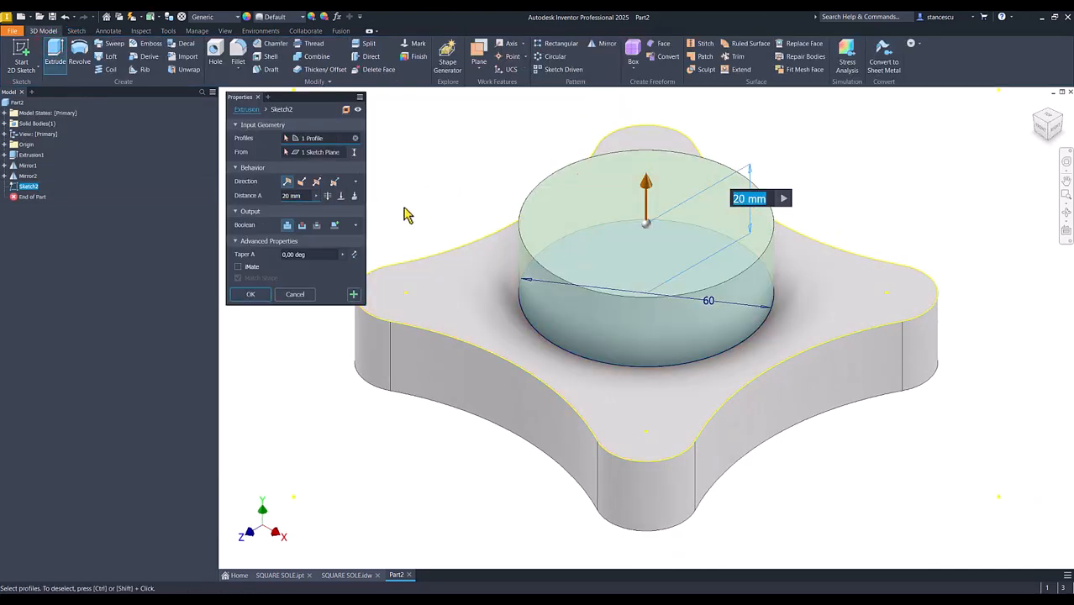
text(60)
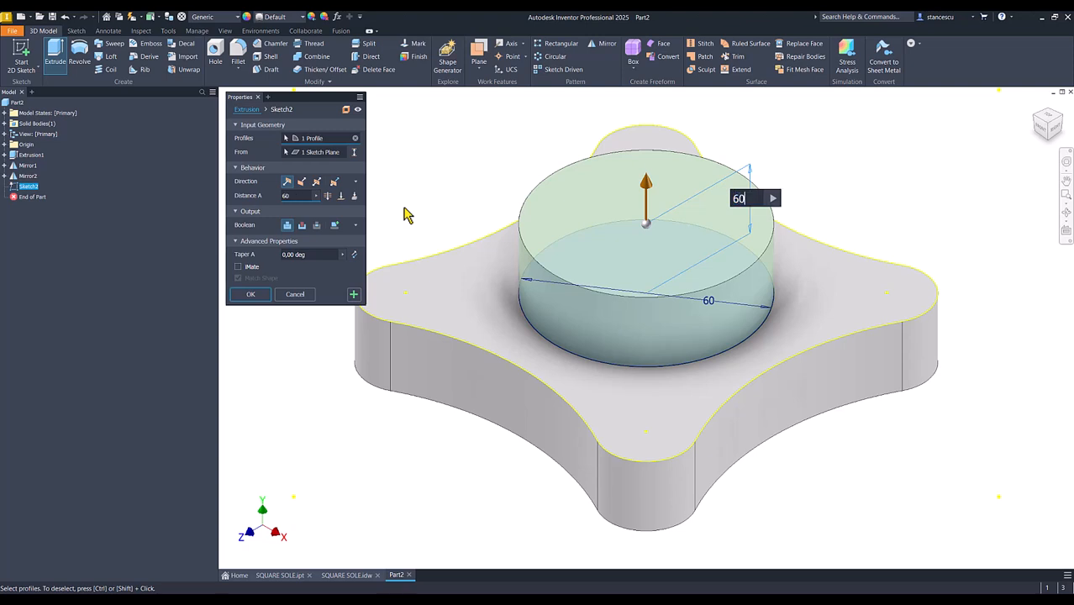
text(-2)
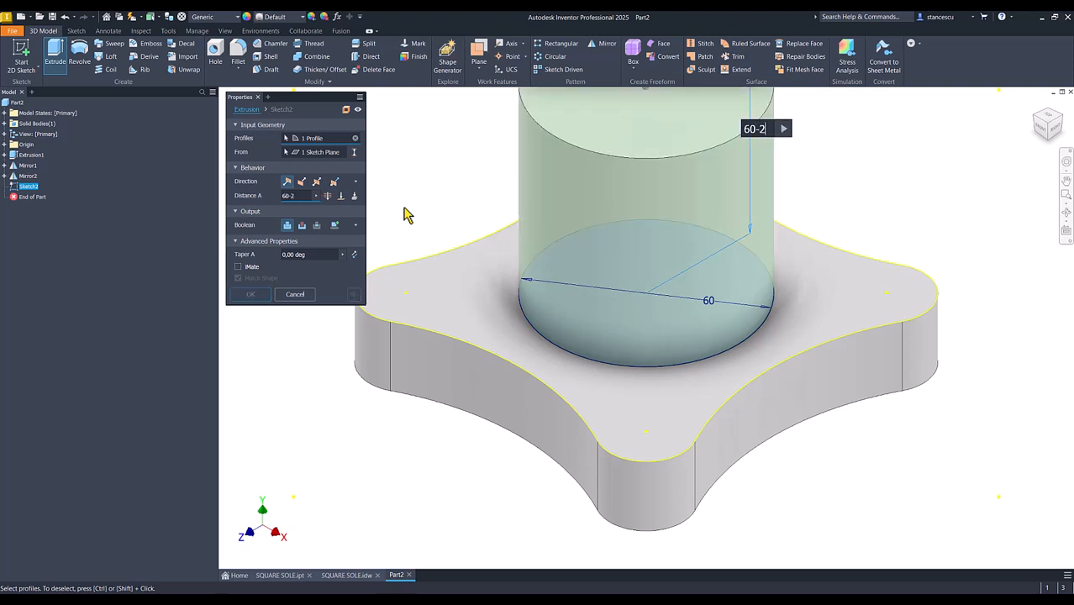
text(0)
key(Return)
key(F6)
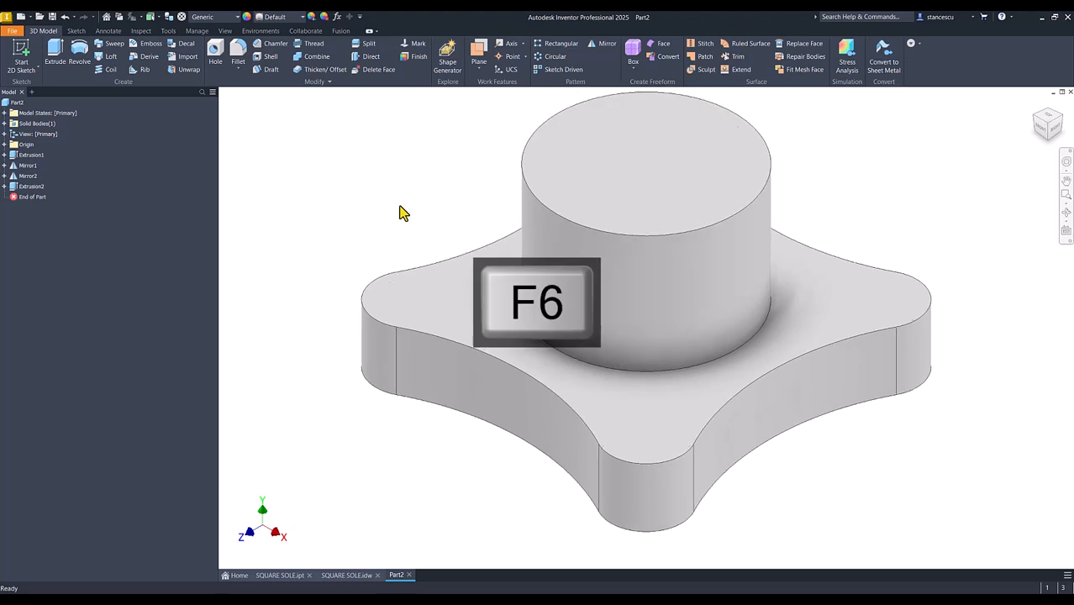
Examine the underside of the finished SQUARE SOLE part and the drawing's dimensions for the recess wall and depth
click(280, 577)
shift+middle_drag(389, 500, 619, 451)
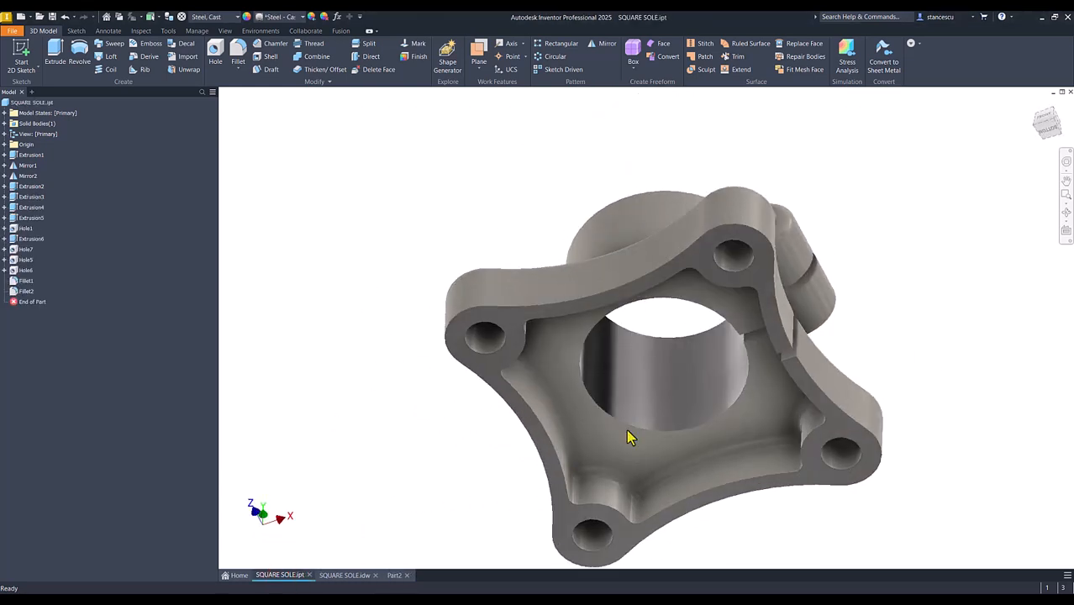
scroll(753, 362, up, 3)
shift+middle_drag(756, 416, 395, 417)
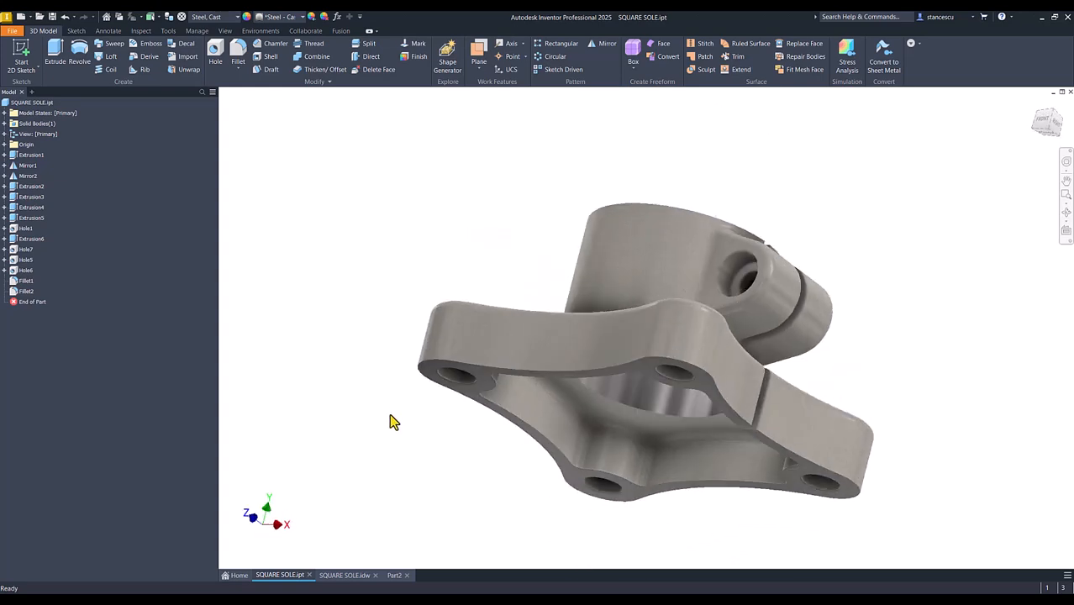
key(F6)
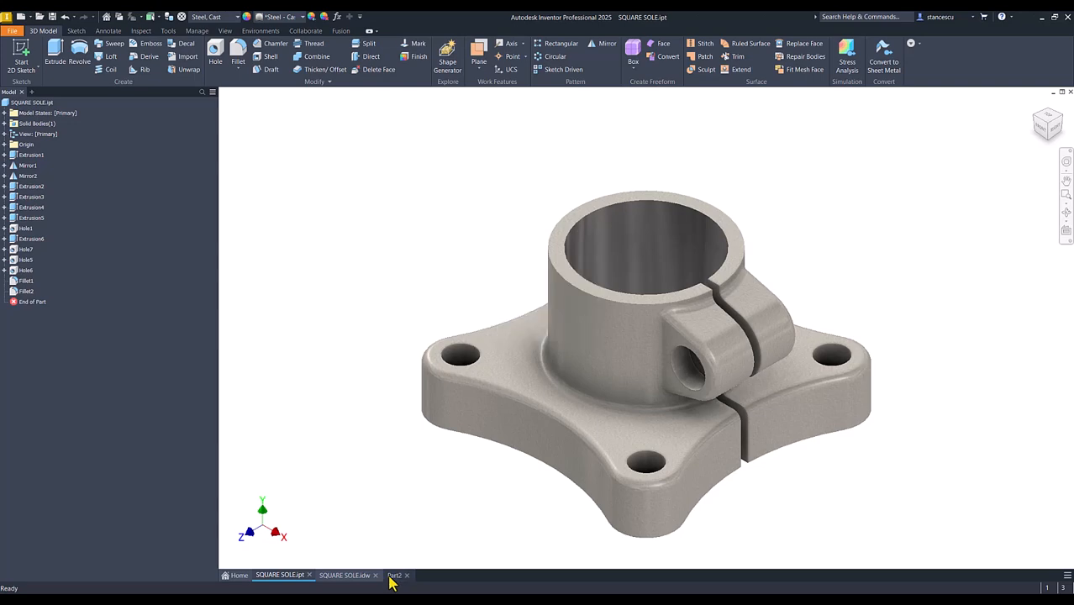
click(393, 576)
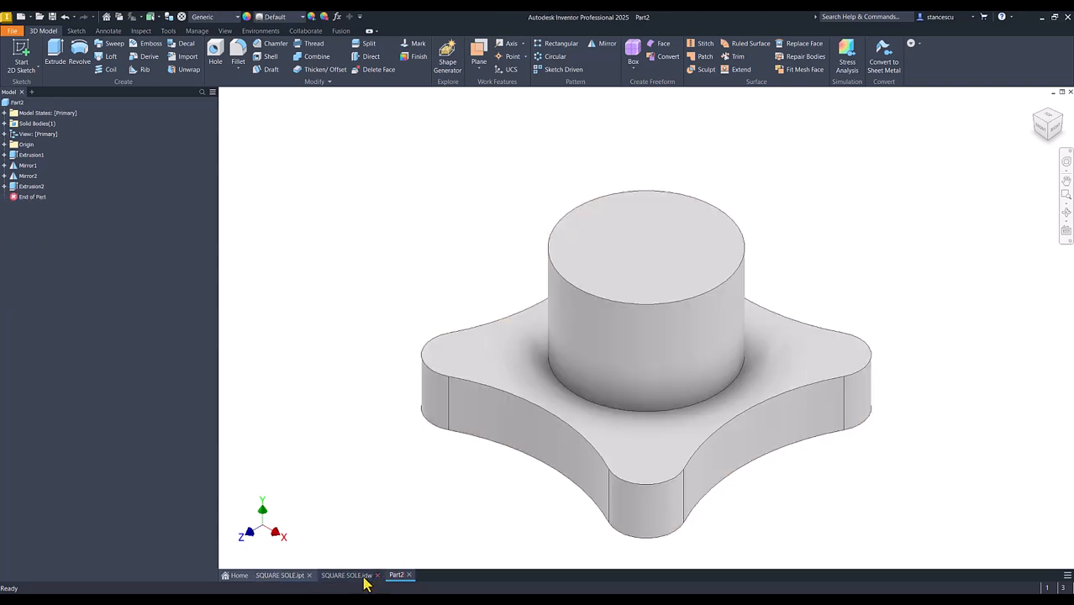
click(360, 577)
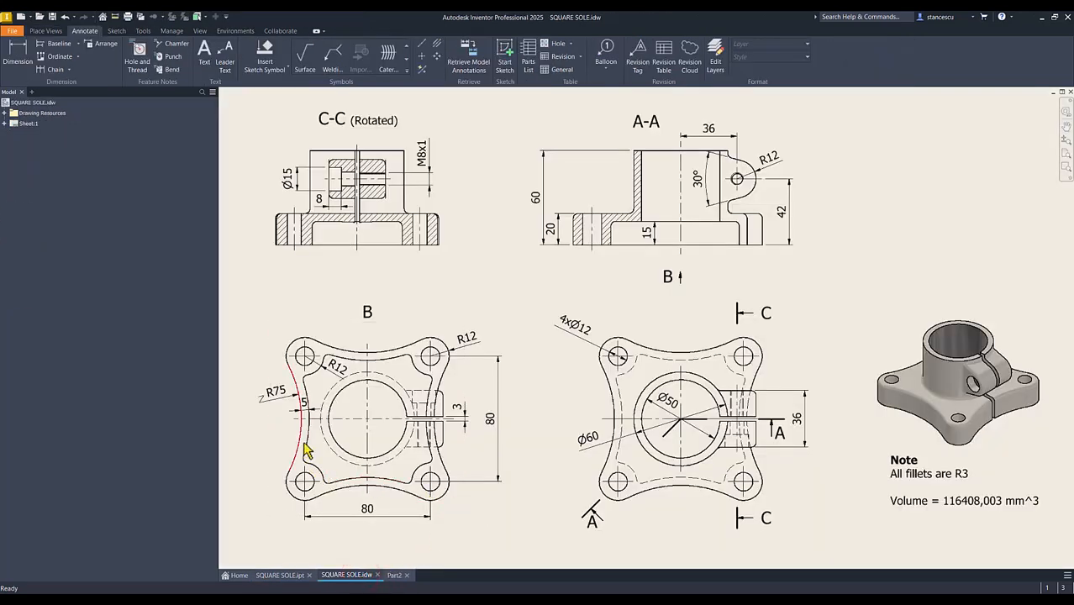
click(304, 409)
click(394, 576)
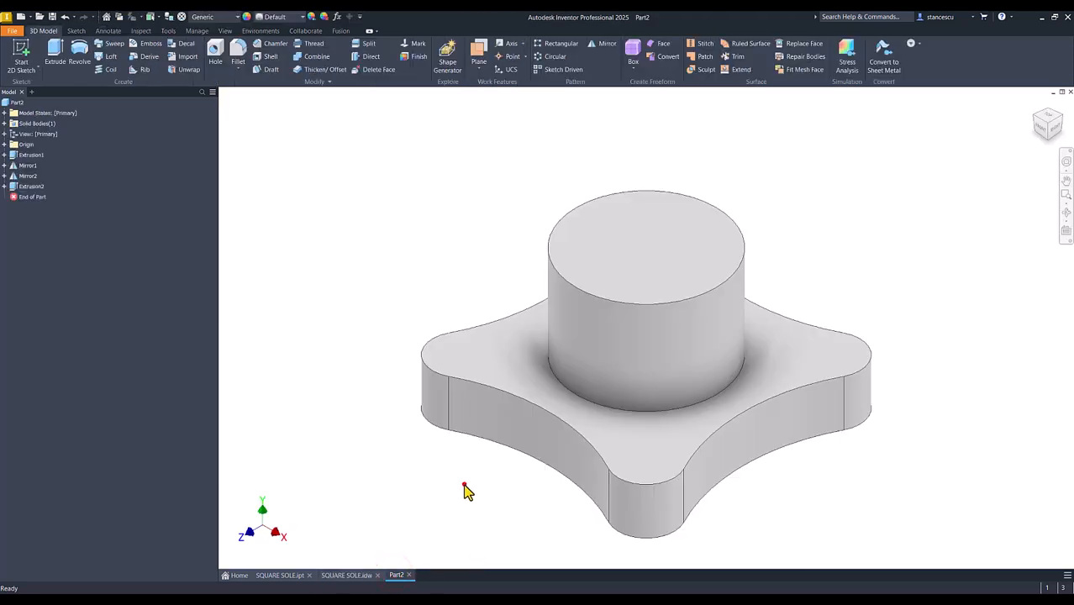
Start a sketch on the base's bottom face and offset its outer contour 5 mm inward
shift+middle_drag(464, 485, 640, 408)
click(634, 399)
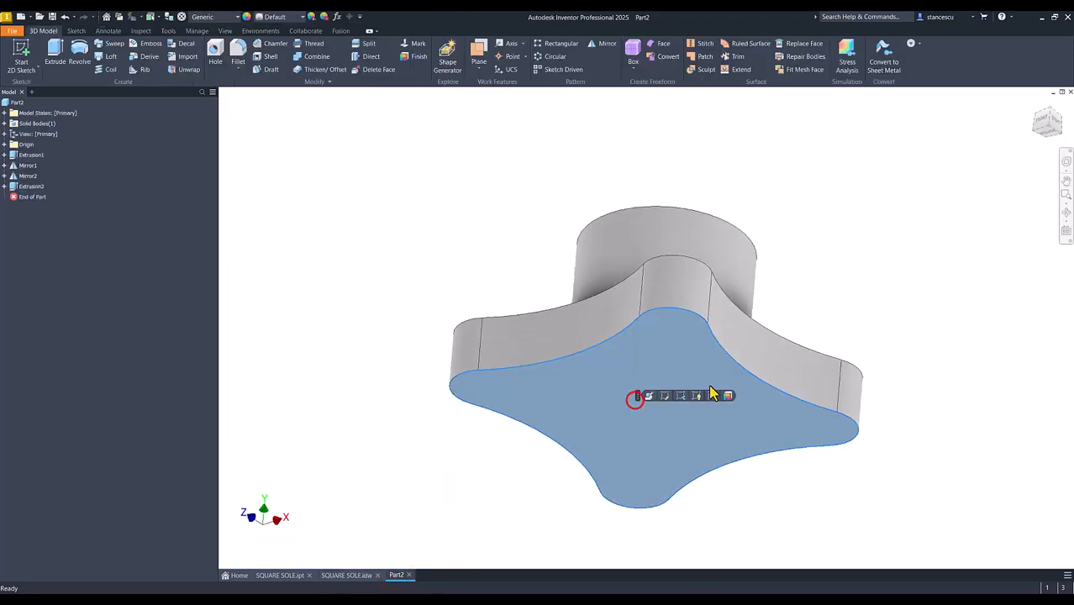
click(715, 396)
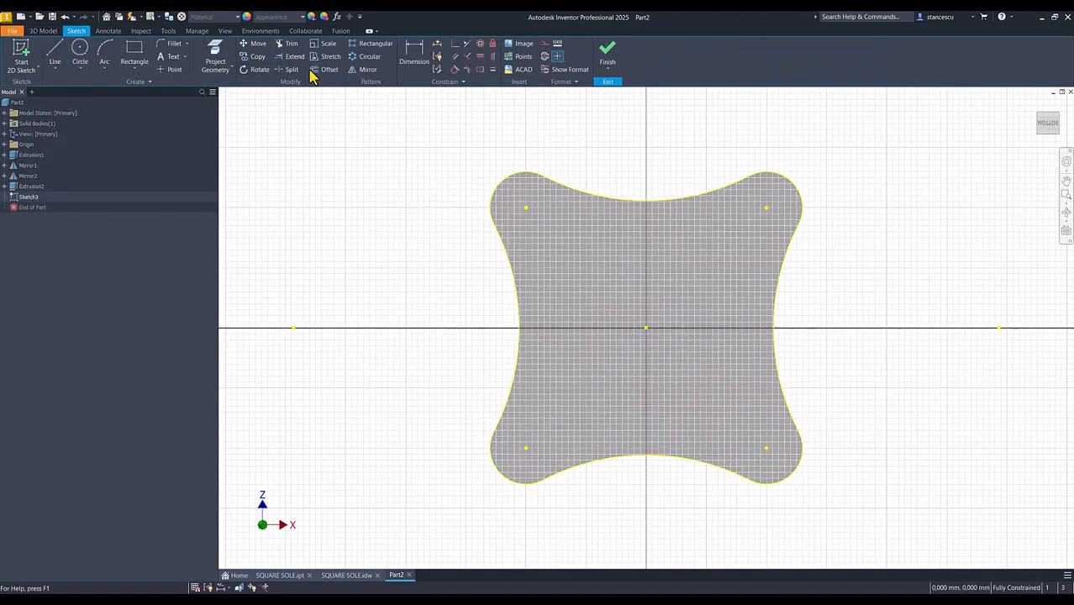
click(328, 71)
click(574, 198)
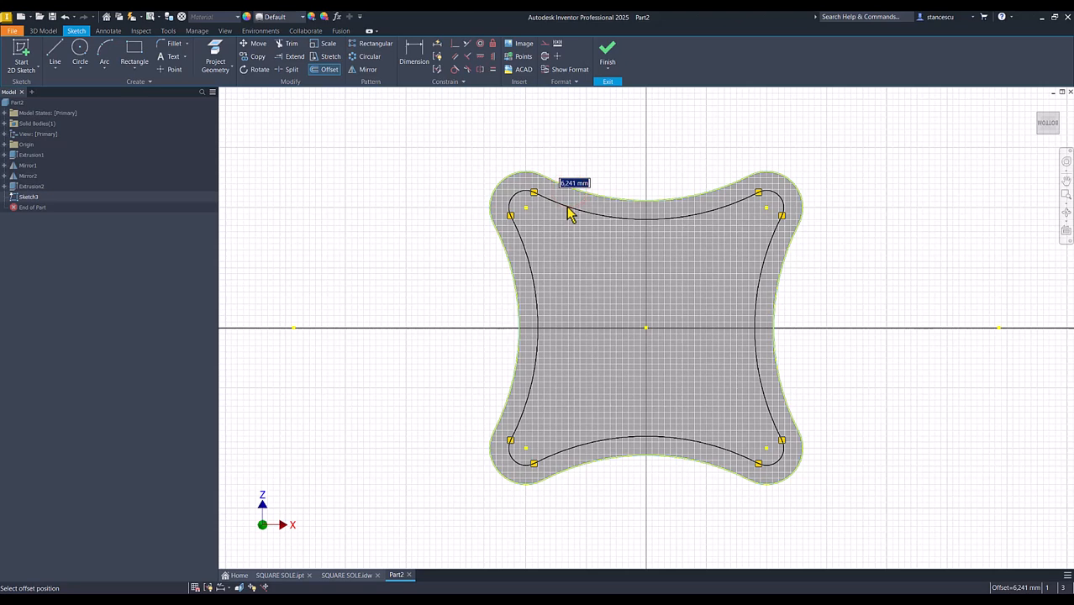
text(5)
key(Return)
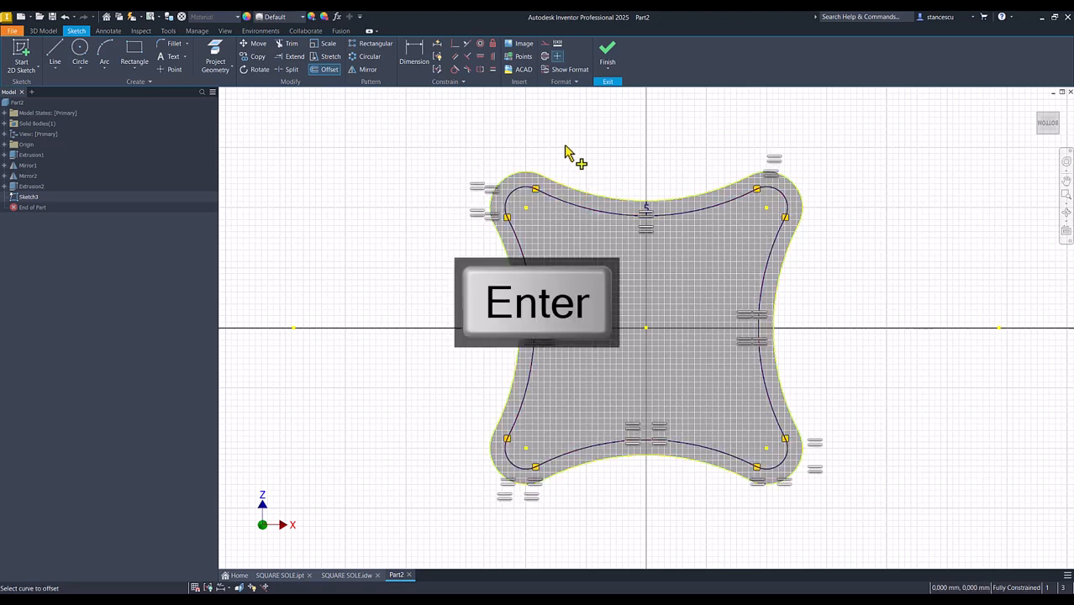
click(611, 56)
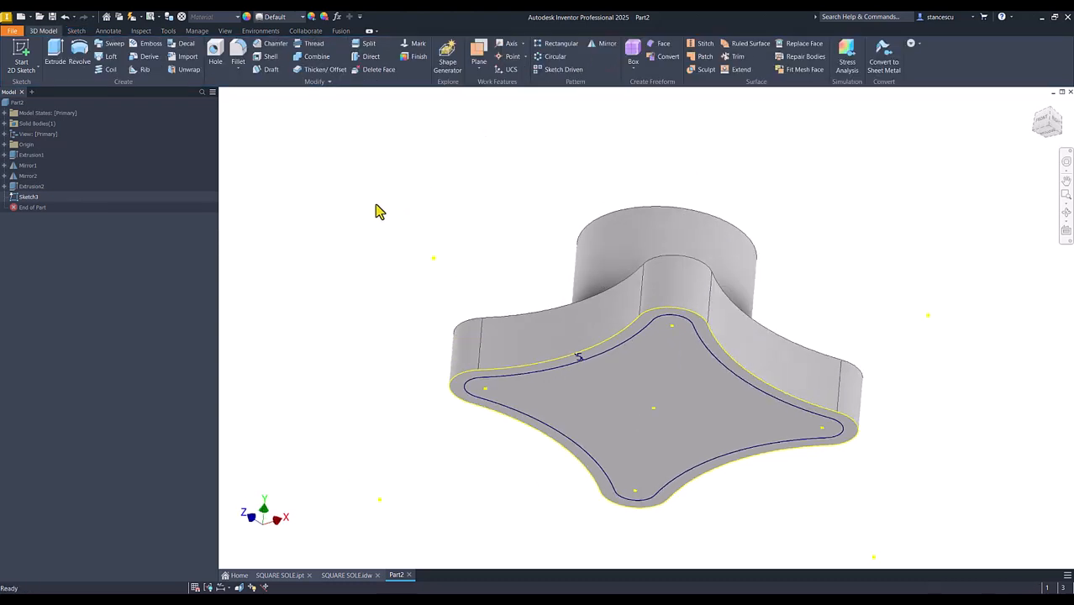
Cut the area inside the offset contour 15 mm deep into the base's underside
click(57, 52)
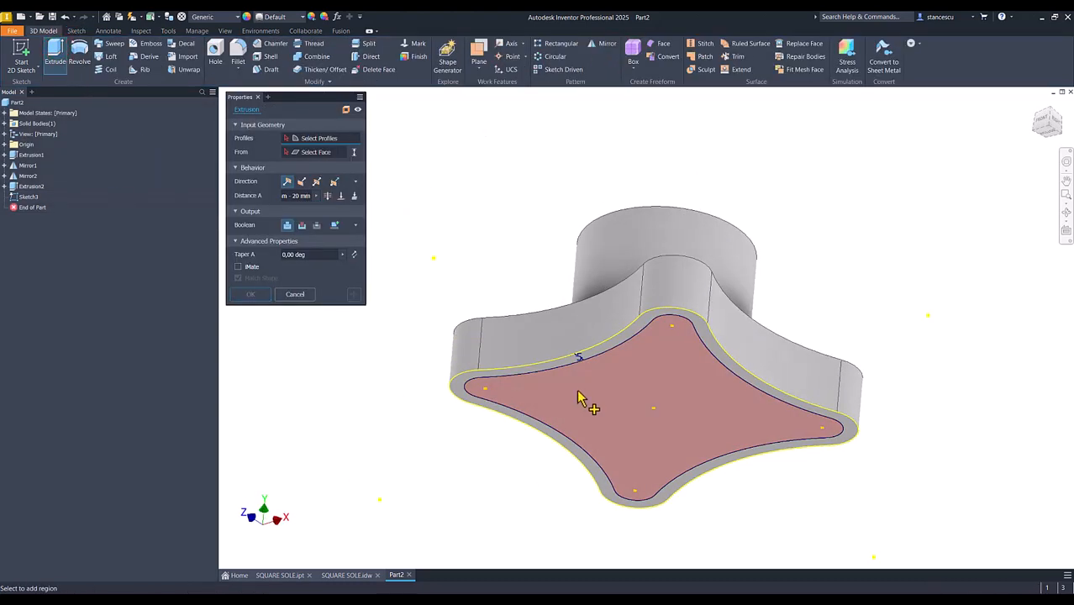
click(580, 395)
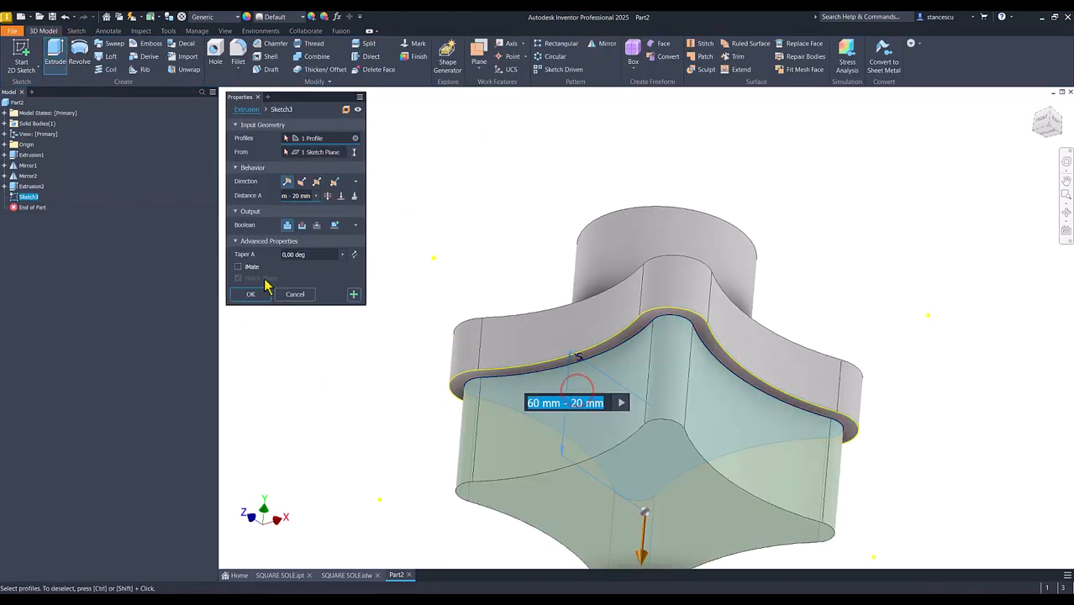
click(301, 225)
text(15)
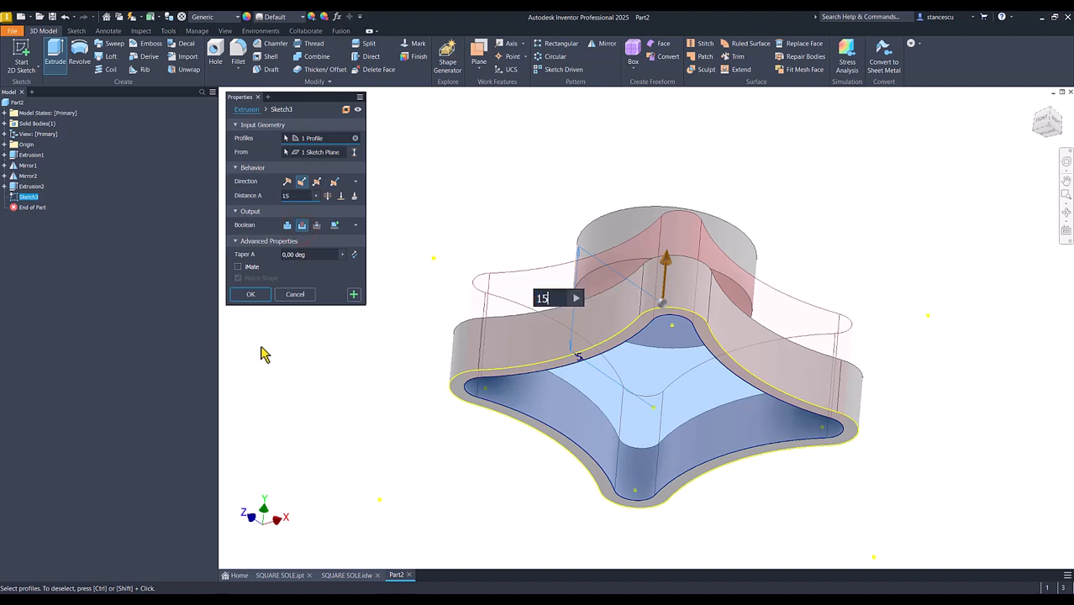
key(Return)
click(253, 296)
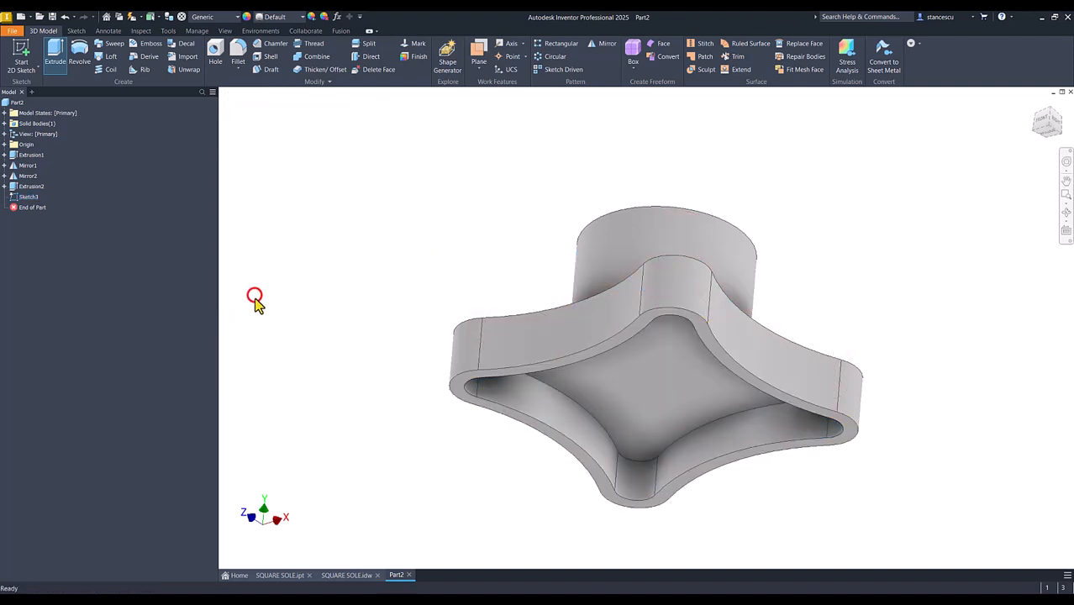
On the bottom rim face, sketch four circles centred on the corner arc centres, each reaching the outer corner edge, per the drawing
shift+middle_drag(357, 445, 520, 335)
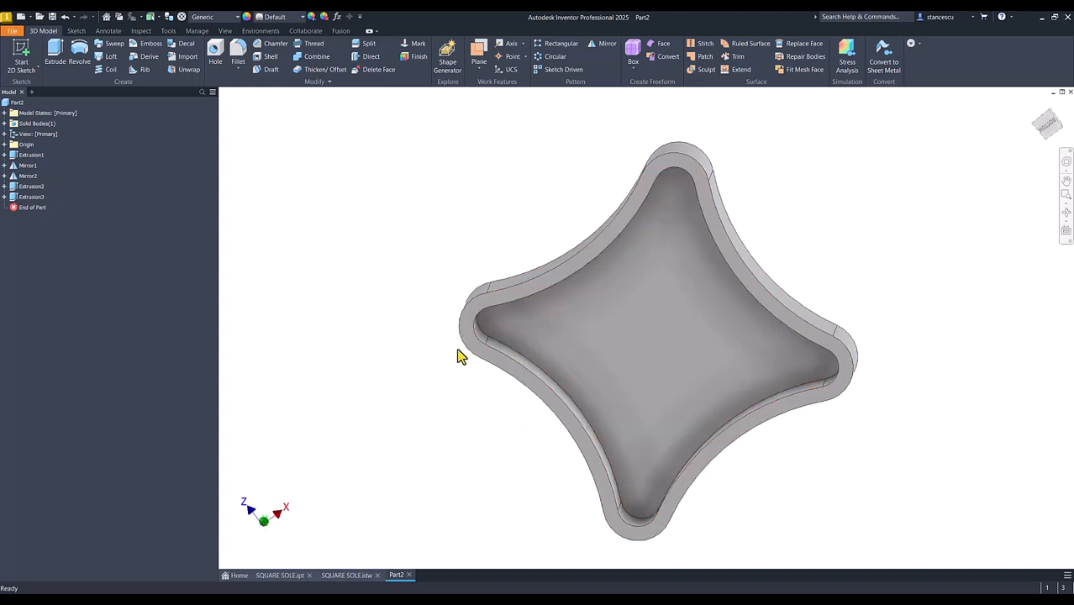
click(348, 576)
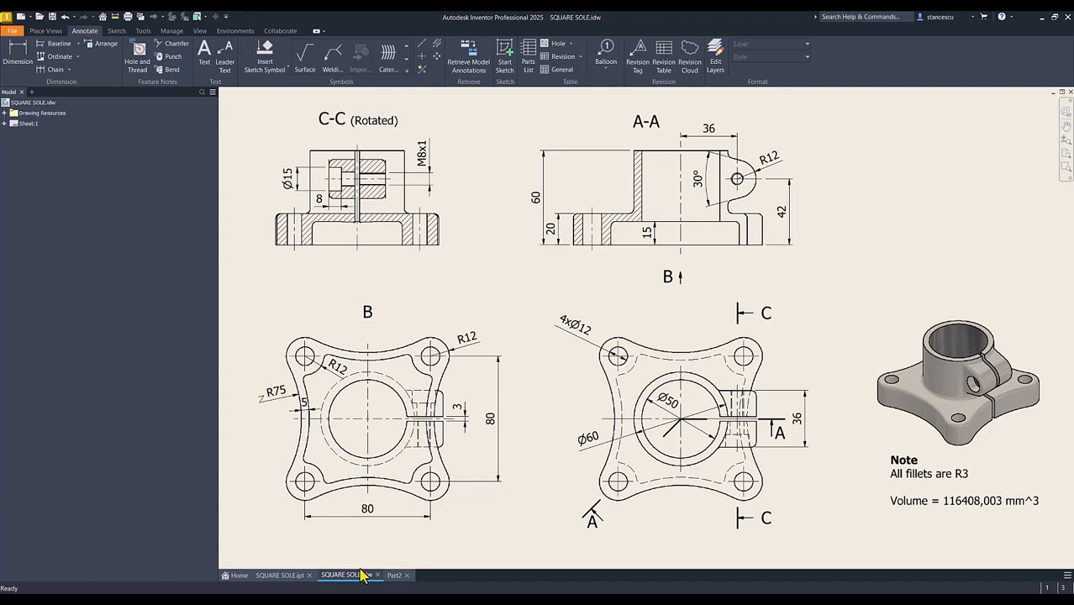
click(393, 575)
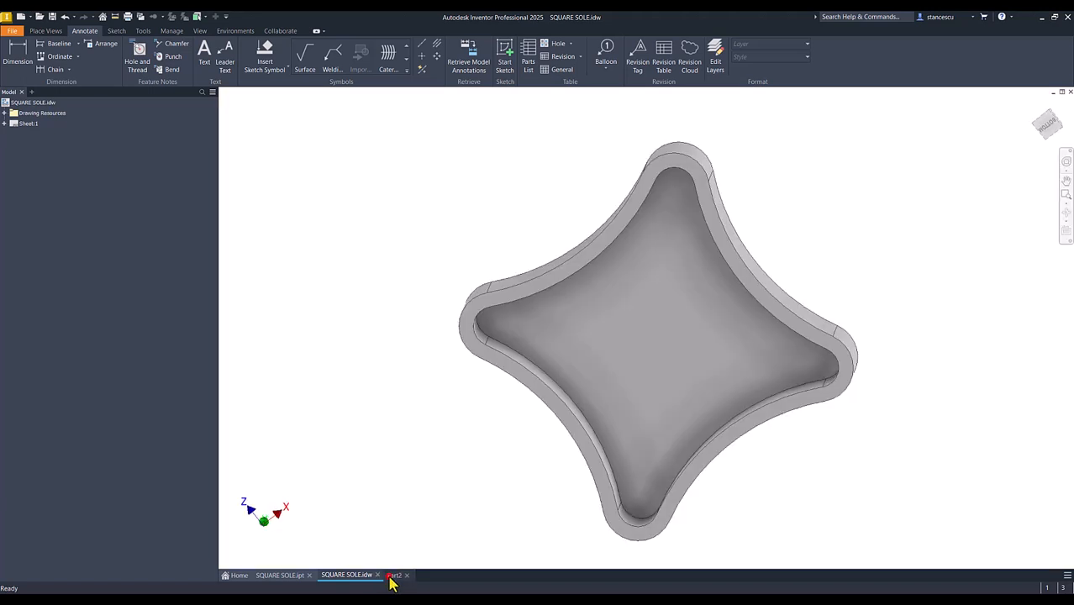
click(468, 334)
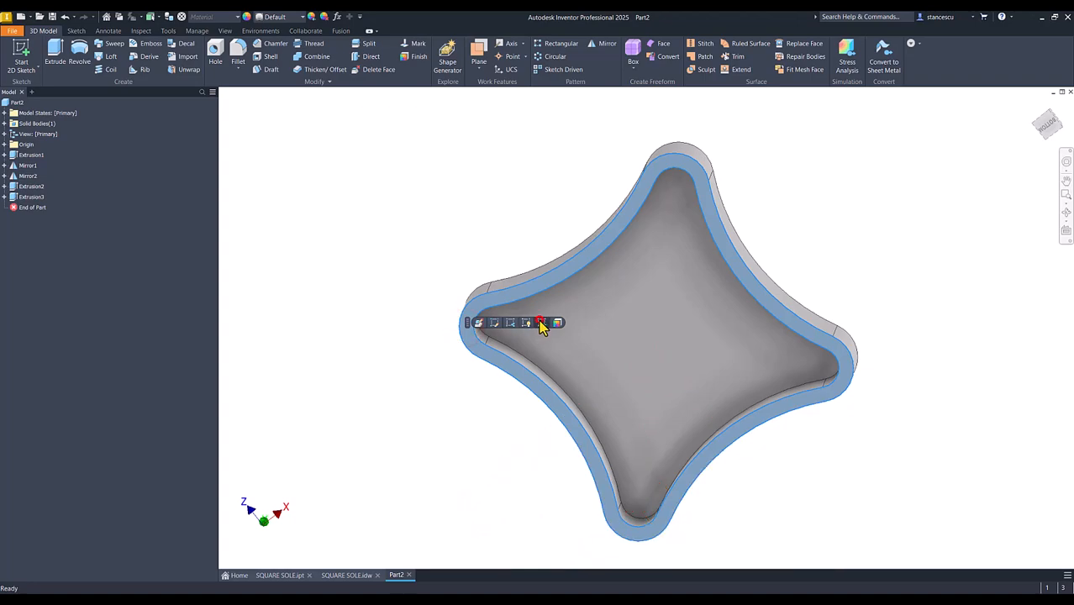
click(538, 320)
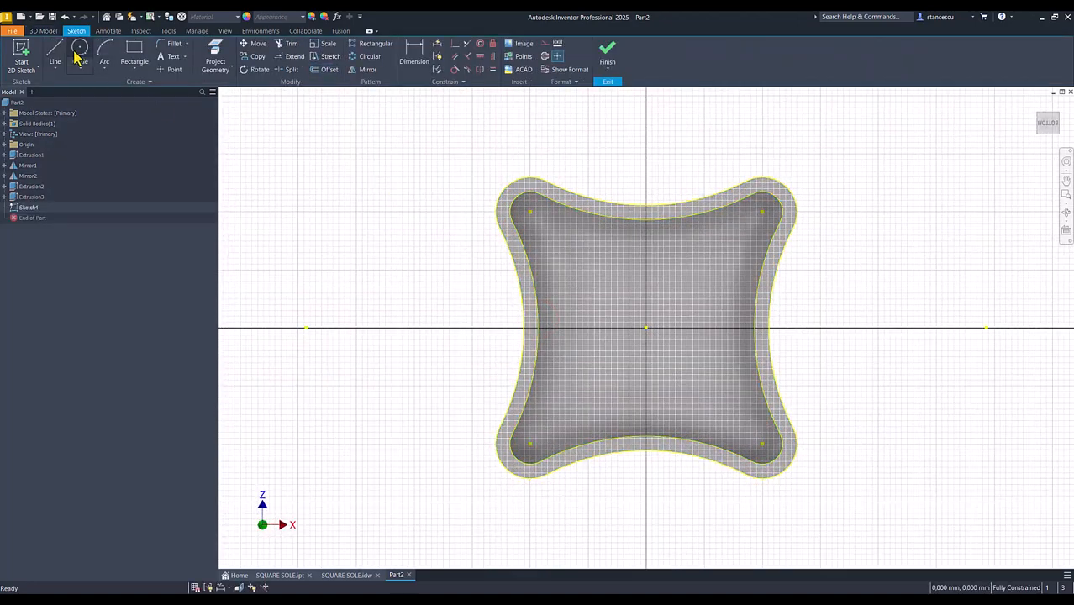
click(75, 53)
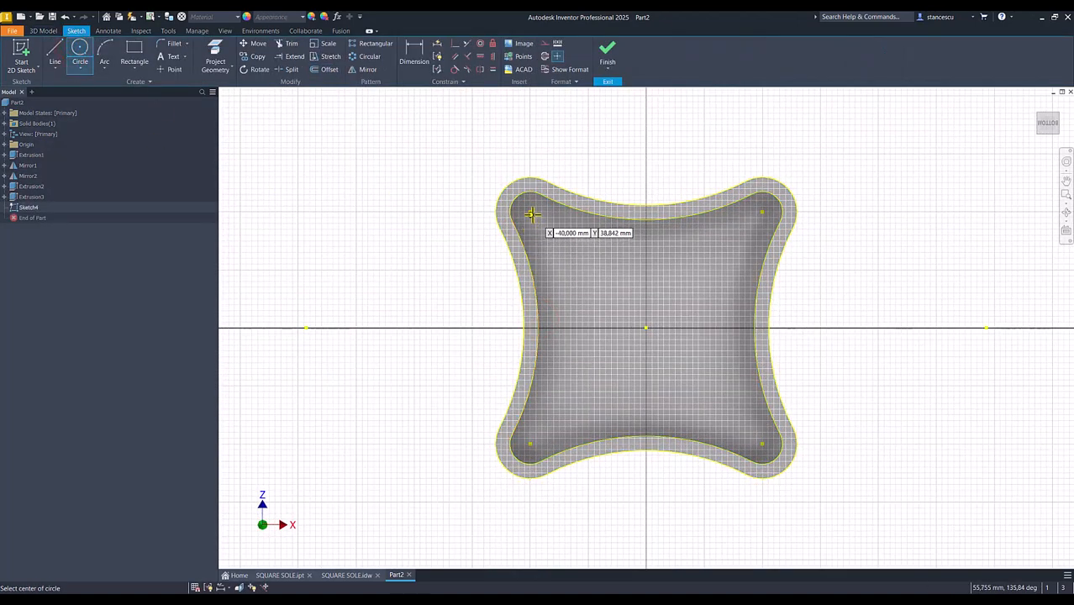
click(530, 211)
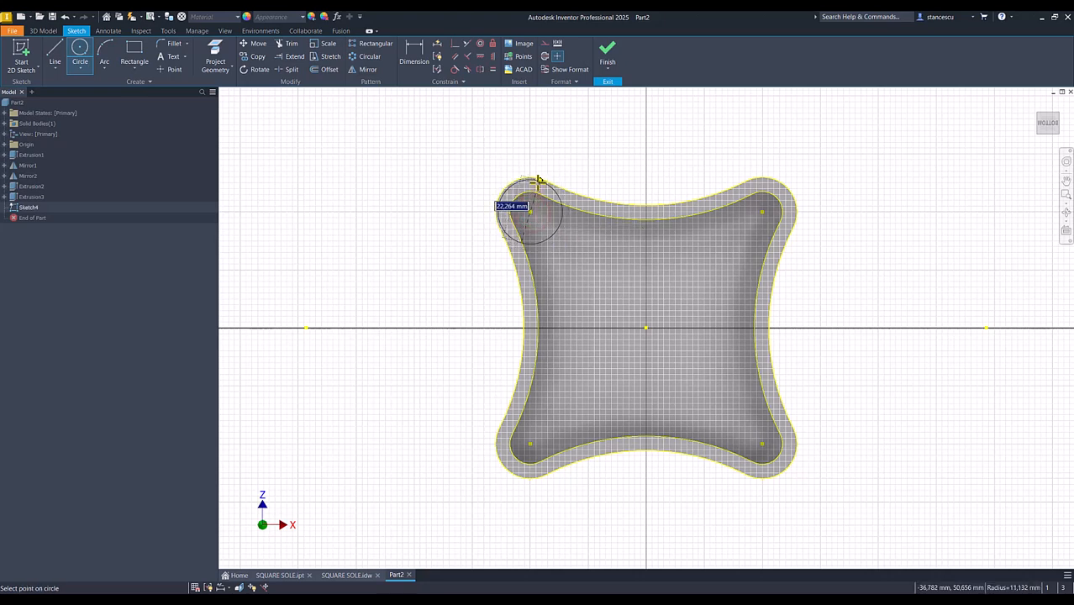
click(533, 176)
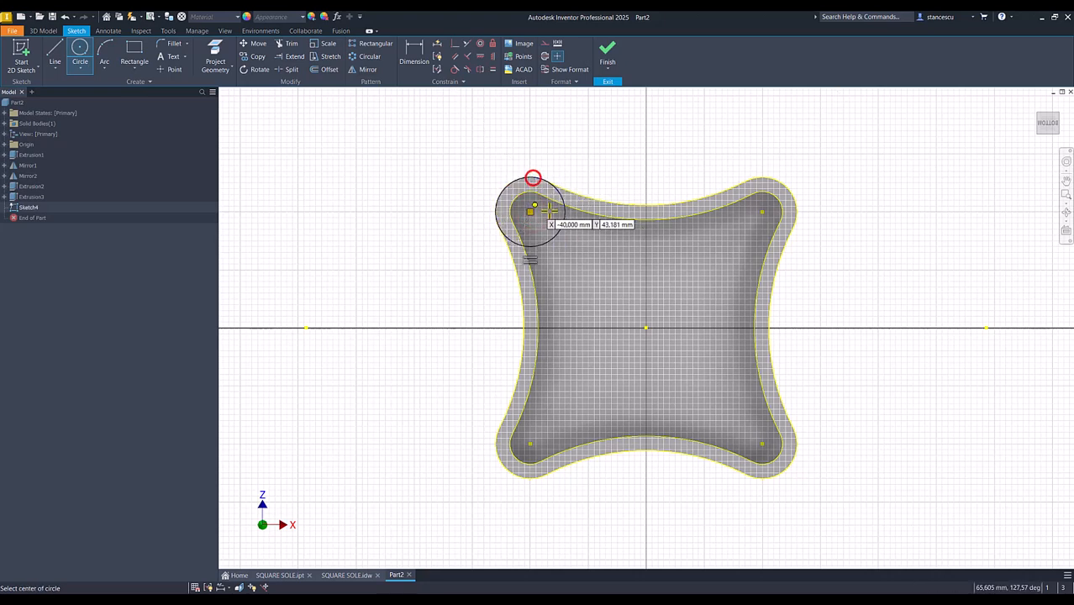
click(761, 211)
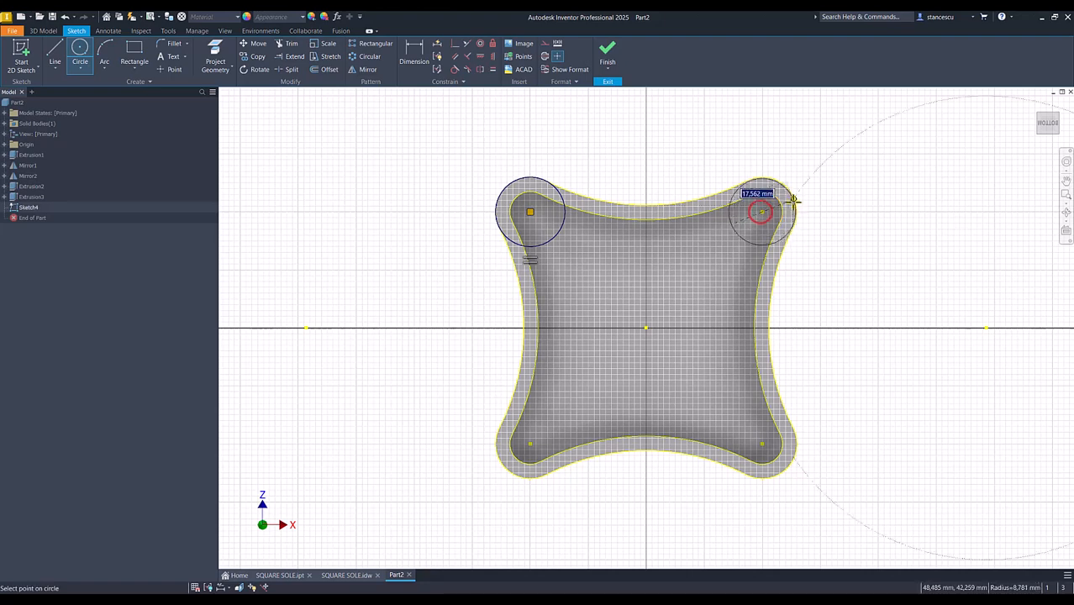
click(795, 199)
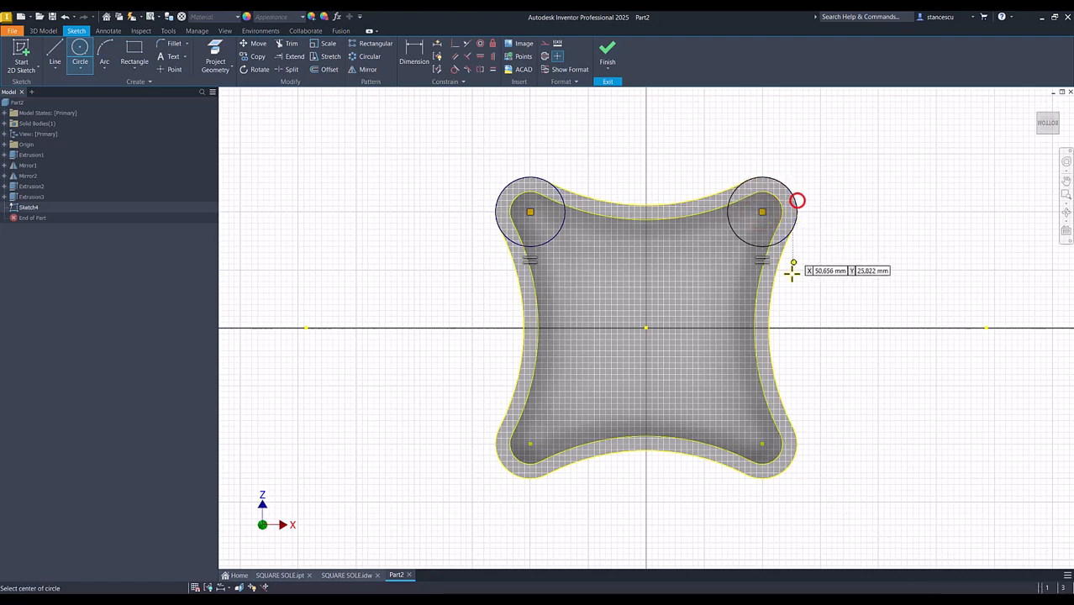
click(762, 444)
click(795, 443)
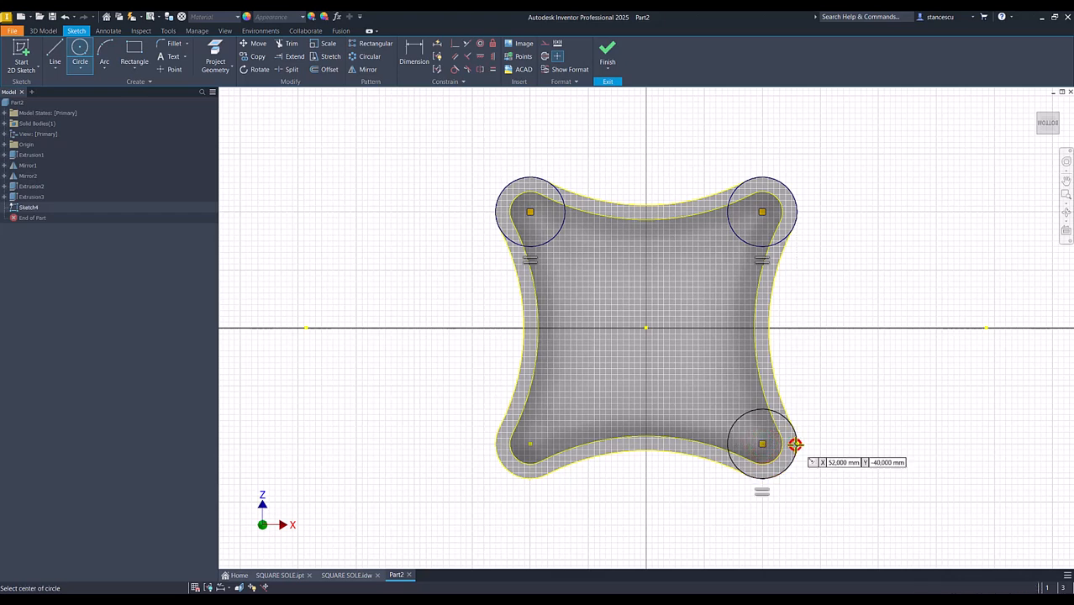
click(530, 444)
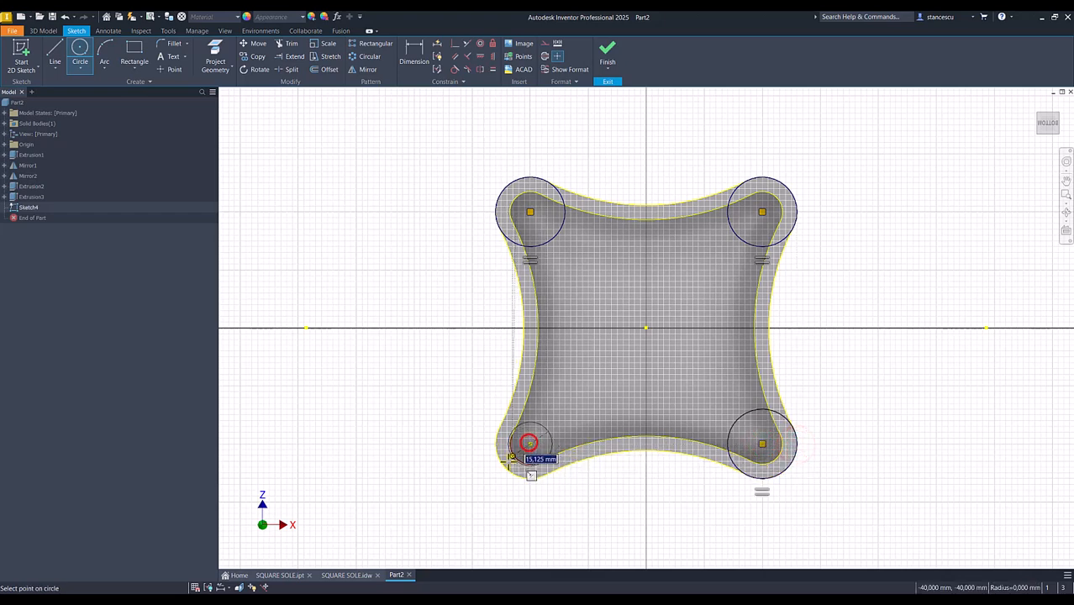
click(503, 462)
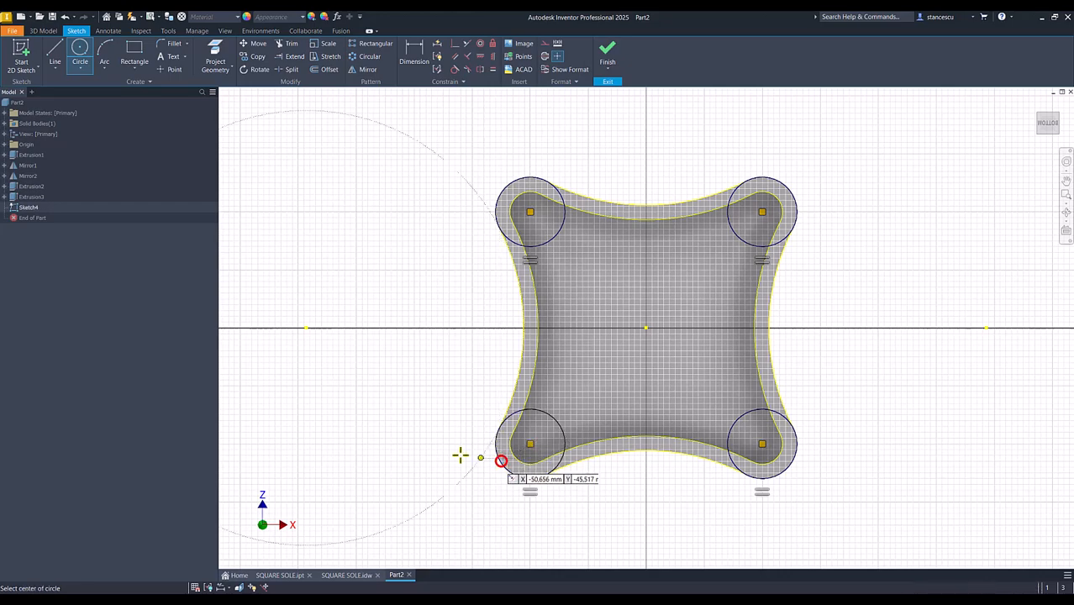
click(611, 56)
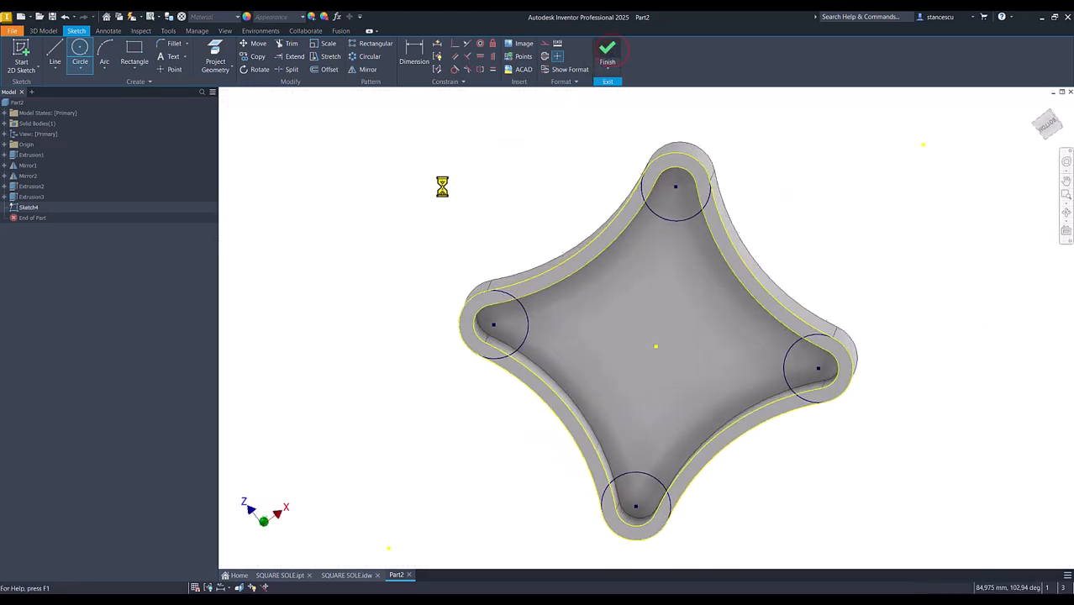
Extrude the four corner circle profiles up to the recess floor and join them to the base as corner bosses
click(55, 53)
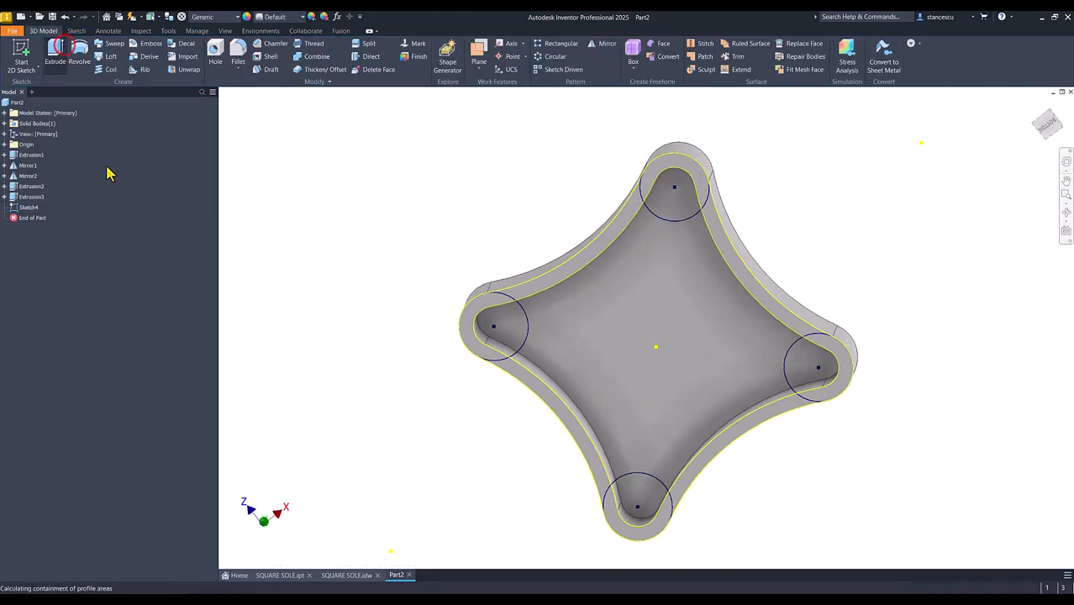
click(515, 337)
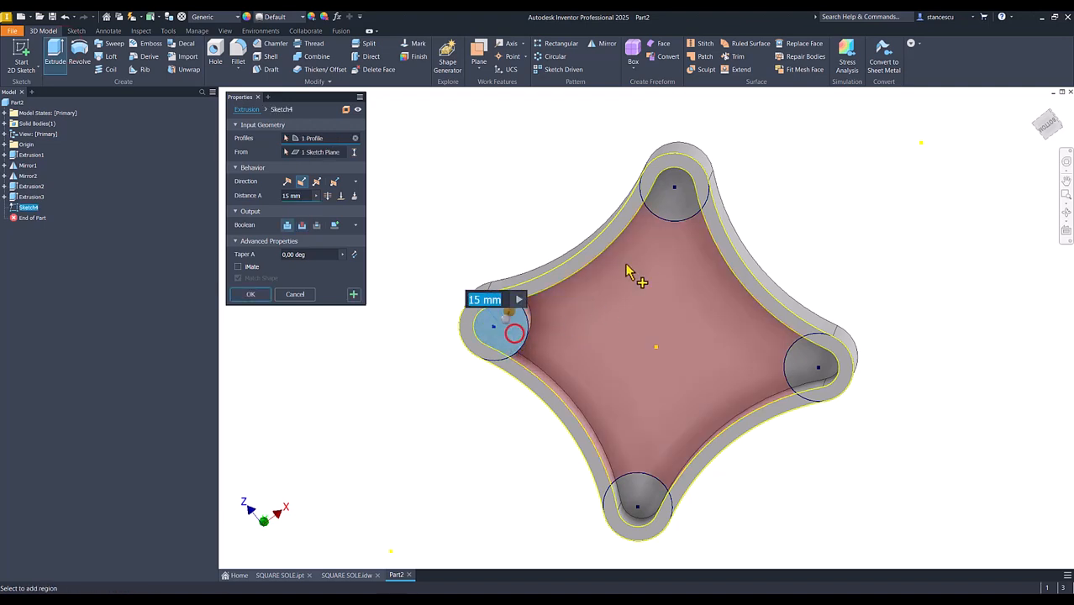
click(668, 213)
click(807, 368)
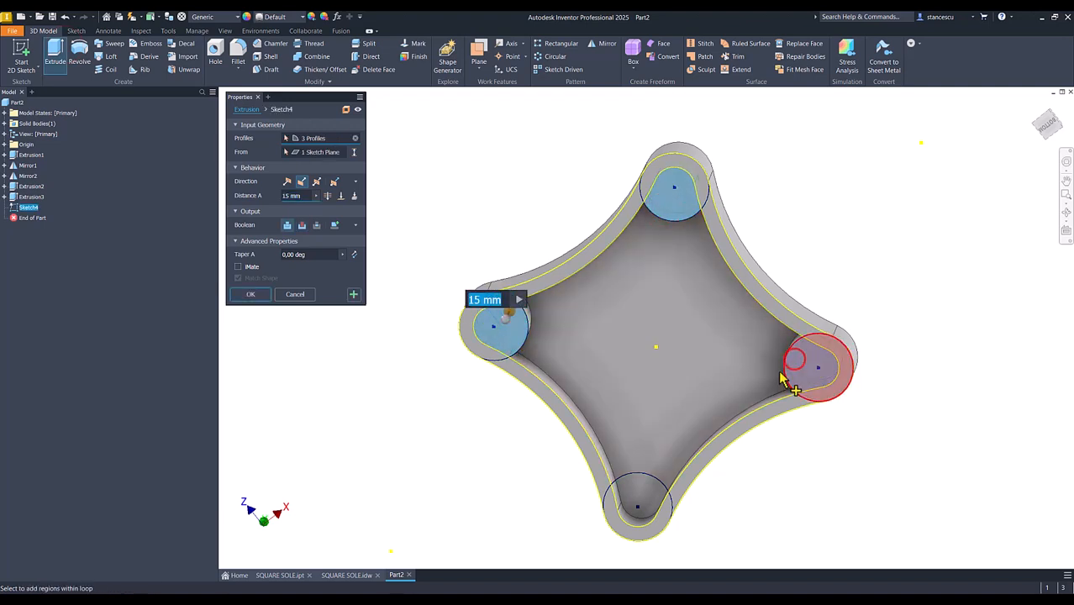
click(639, 486)
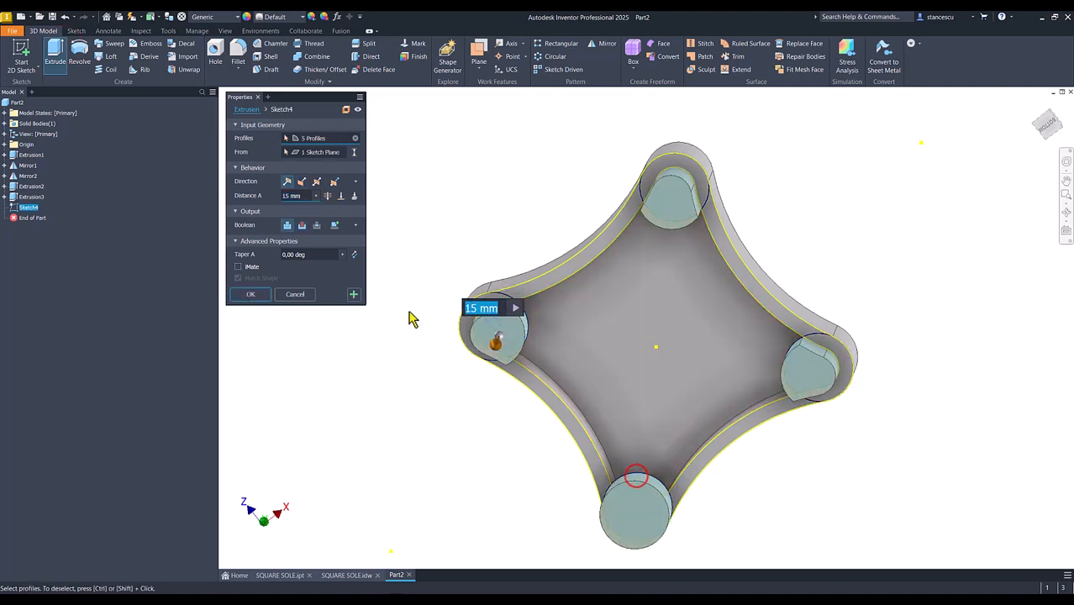
click(341, 195)
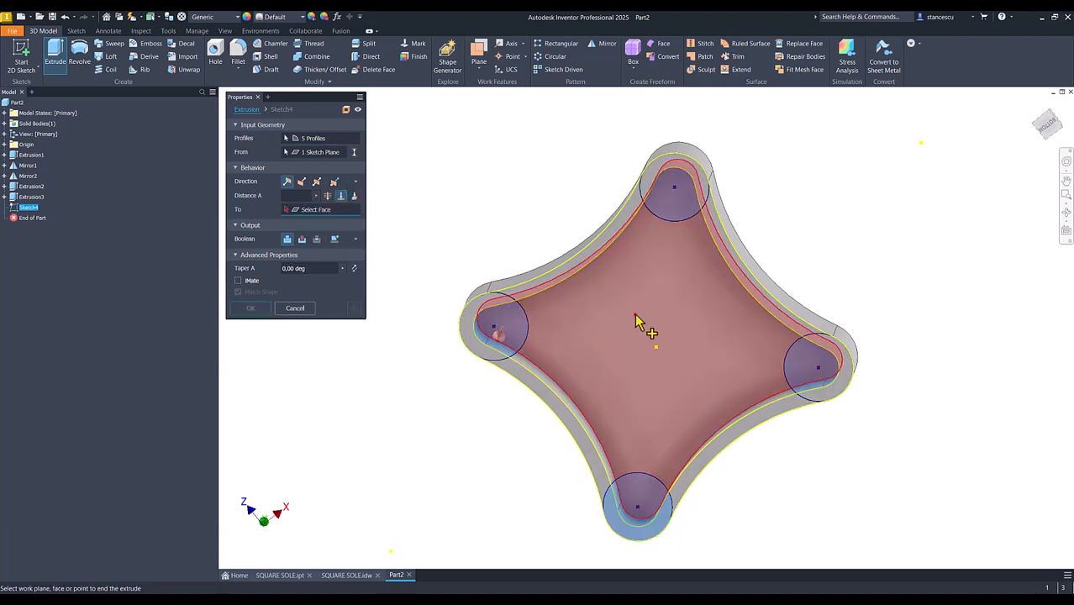
click(636, 316)
shift+middle_drag(528, 344, 387, 338)
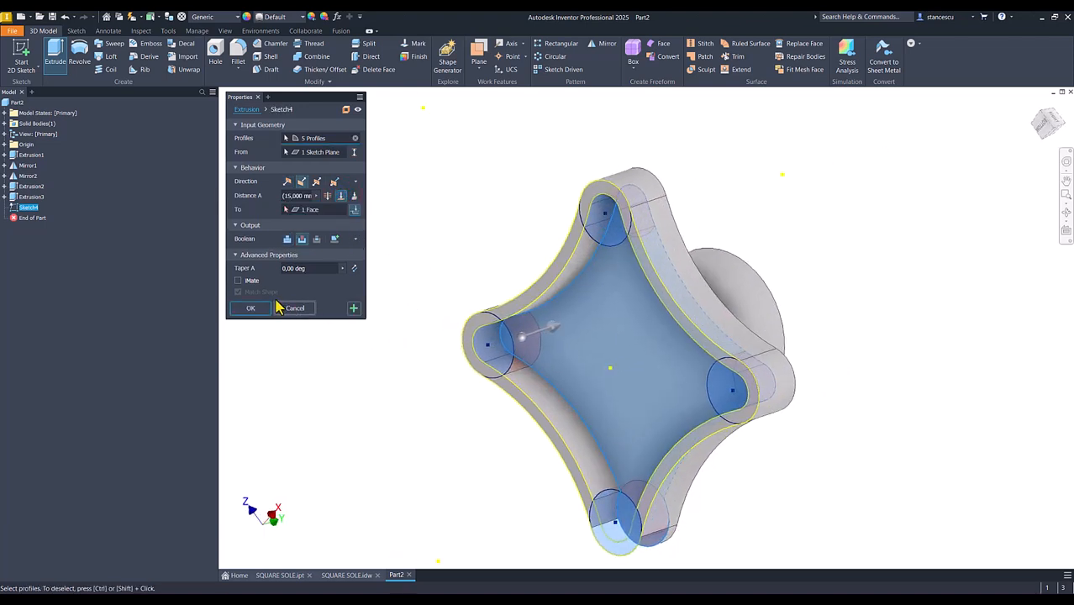
click(287, 240)
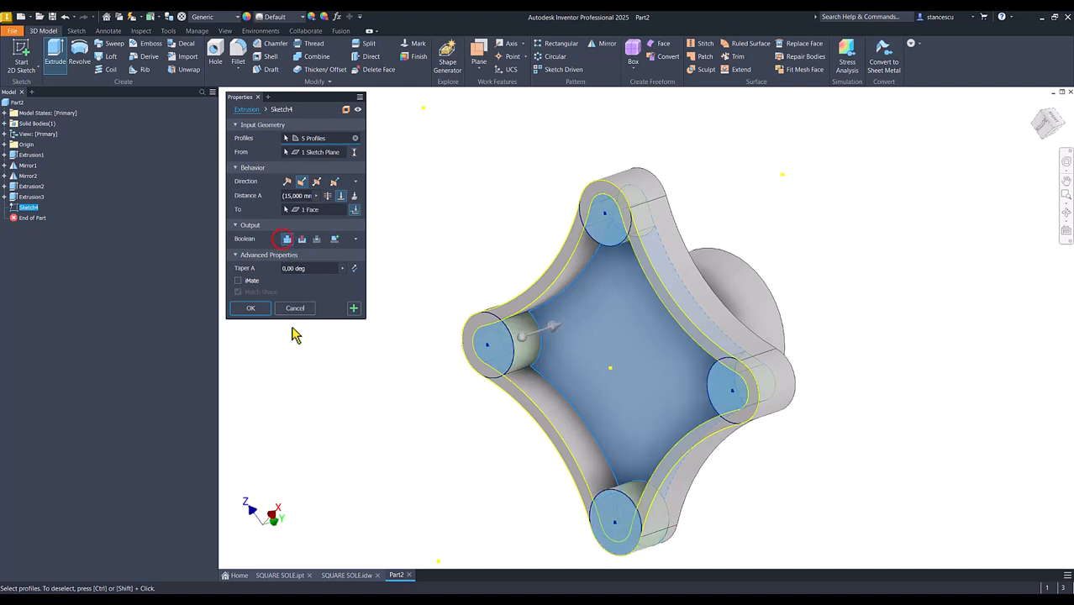
click(251, 308)
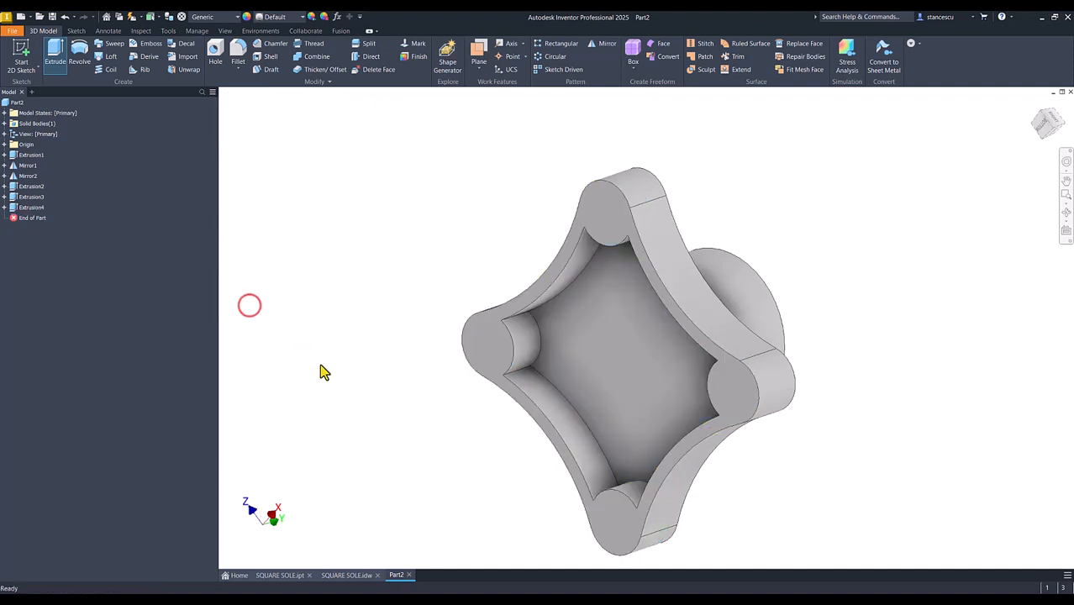
key(F6)
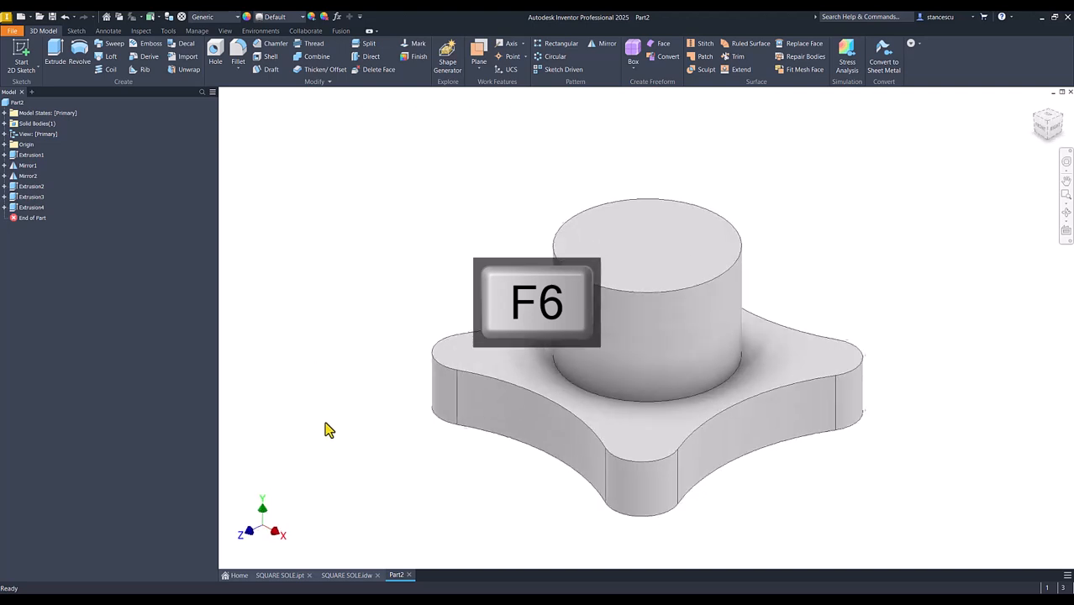
Consult the drawing's section A-A, then start a sketch on the part's XY plane with the model sliced at that plane
click(345, 577)
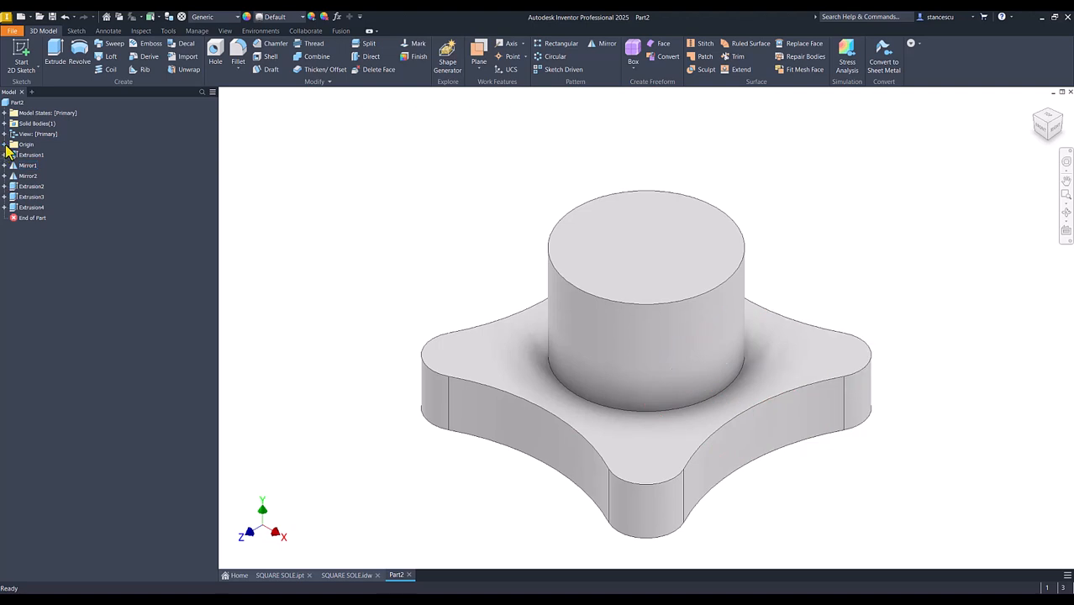
click(5, 145)
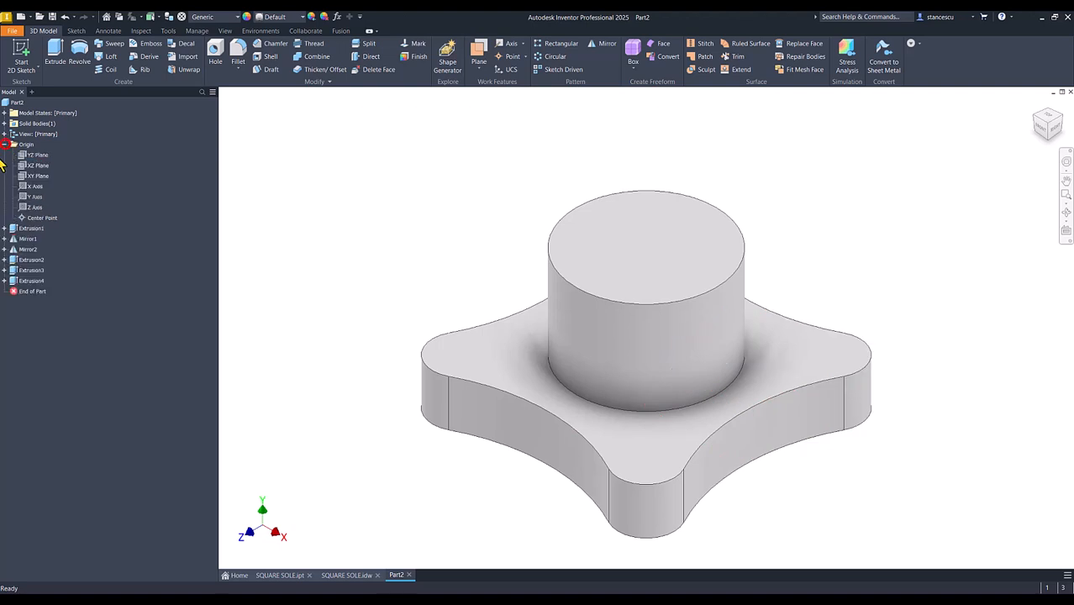
click(37, 177)
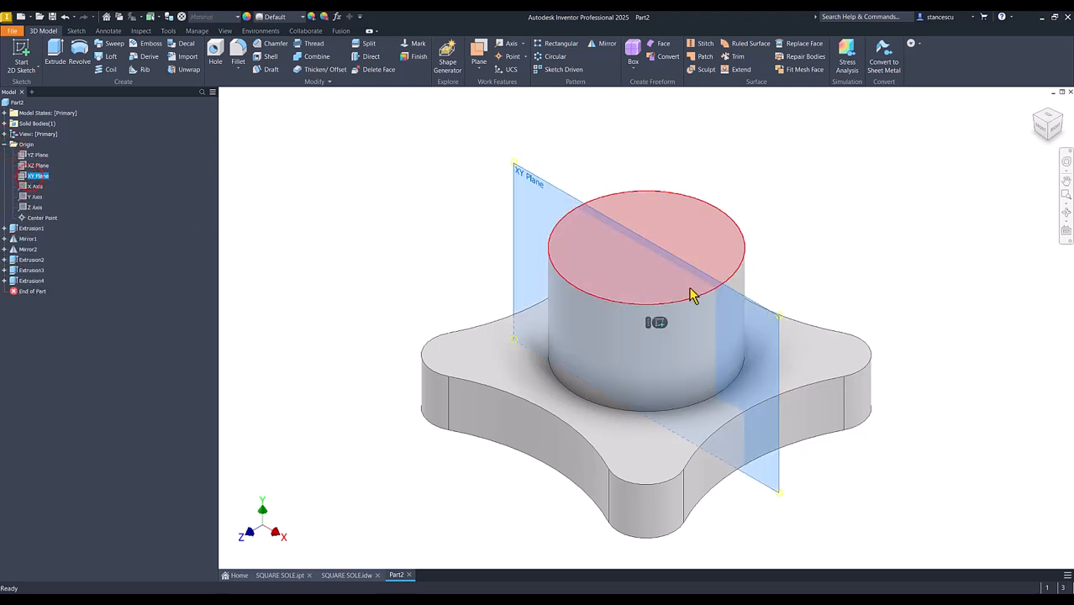
click(657, 324)
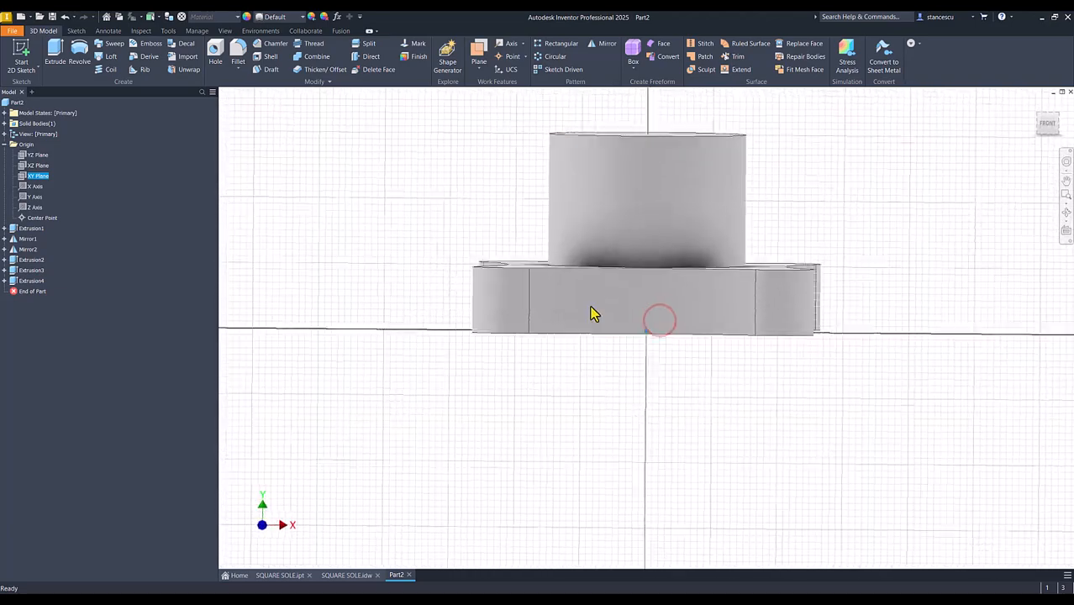
key(Num_Lock)
key(F7)
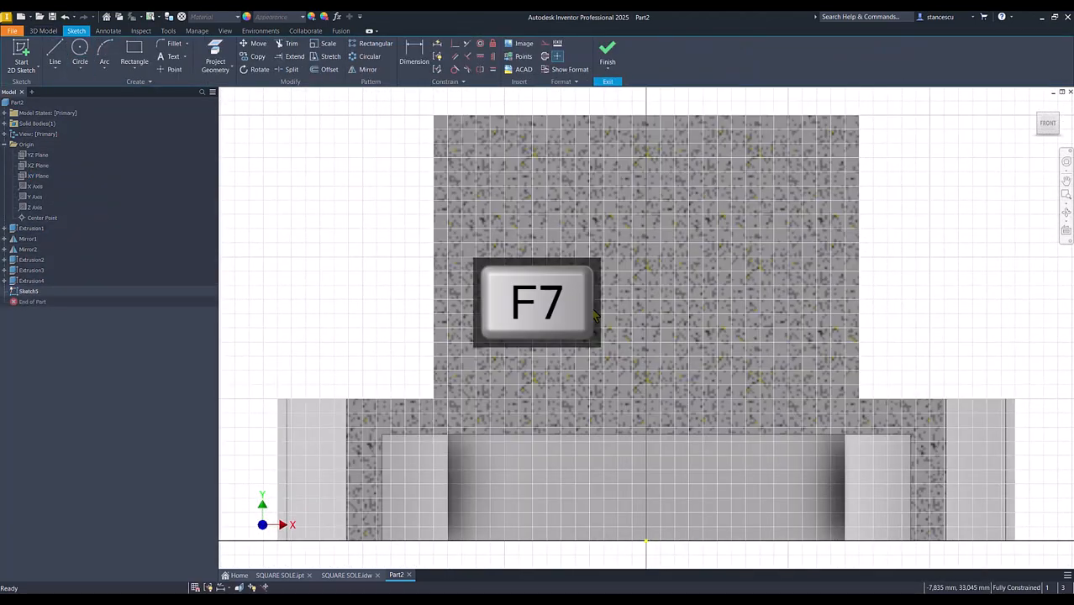
scroll(593, 315, down, 3)
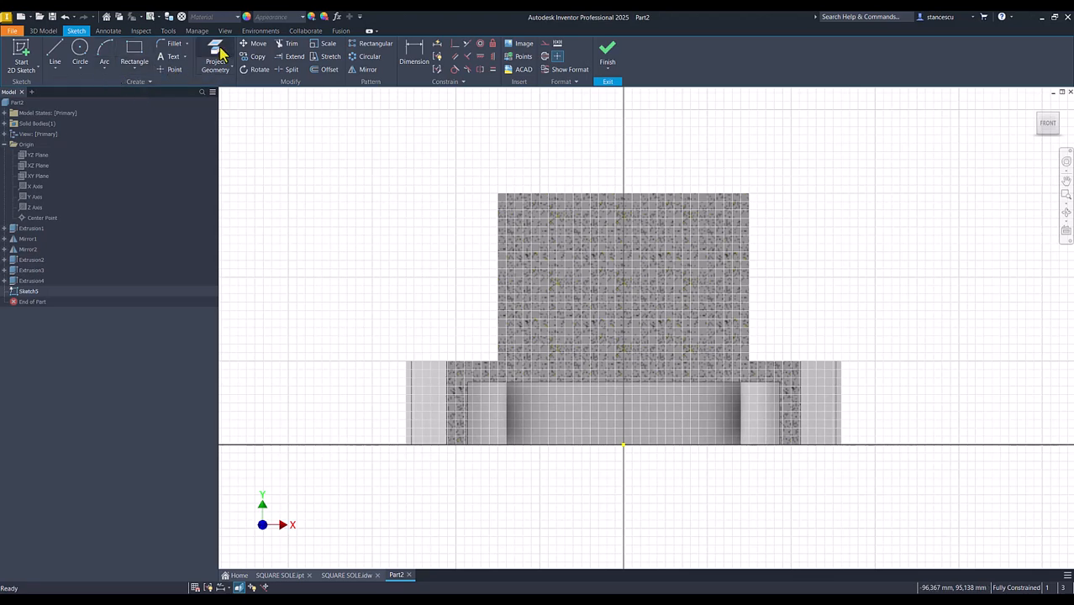
Project the central boss's top edge into the sketch
click(221, 73)
click(591, 195)
click(315, 175)
Draw the side lug's open outline: an upper sloping line, a tangent arc of about 7 mm radius and a lower sloping line about 28.5 mm long
click(55, 54)
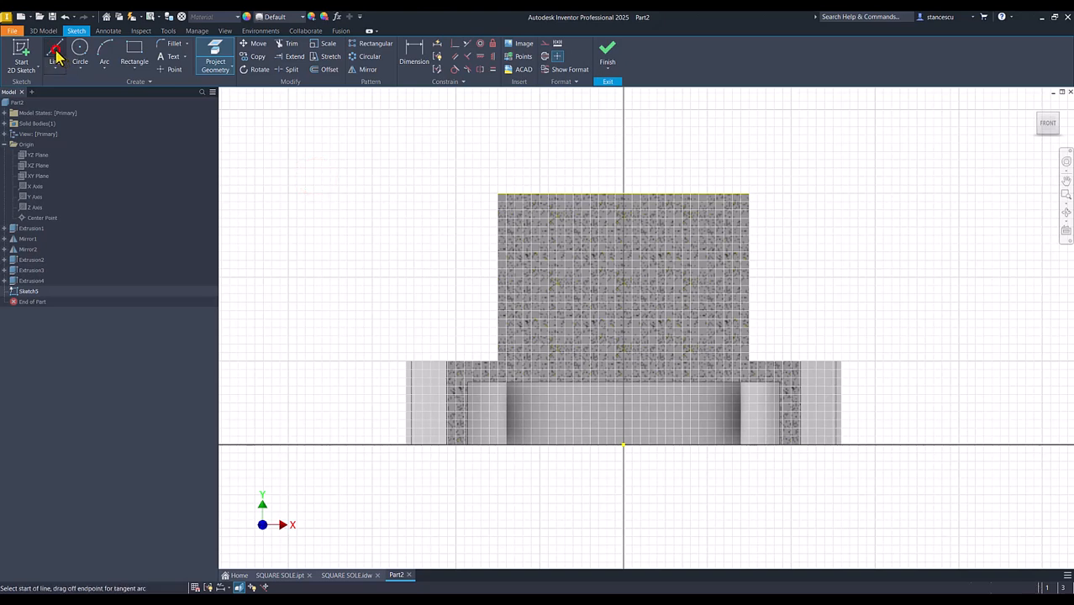
click(642, 179)
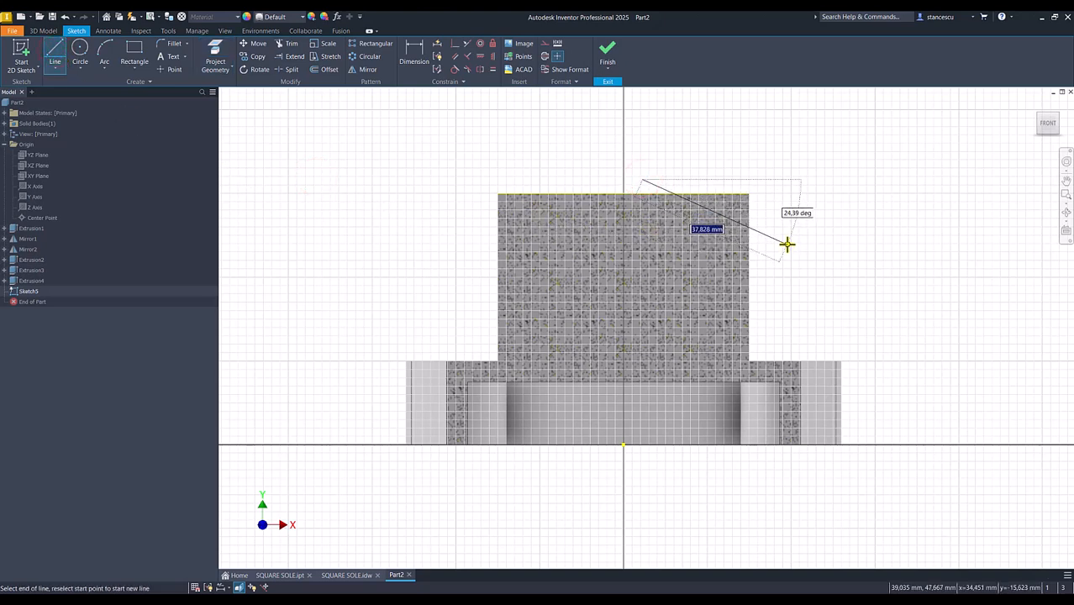
click(786, 236)
drag(787, 234, 783, 291)
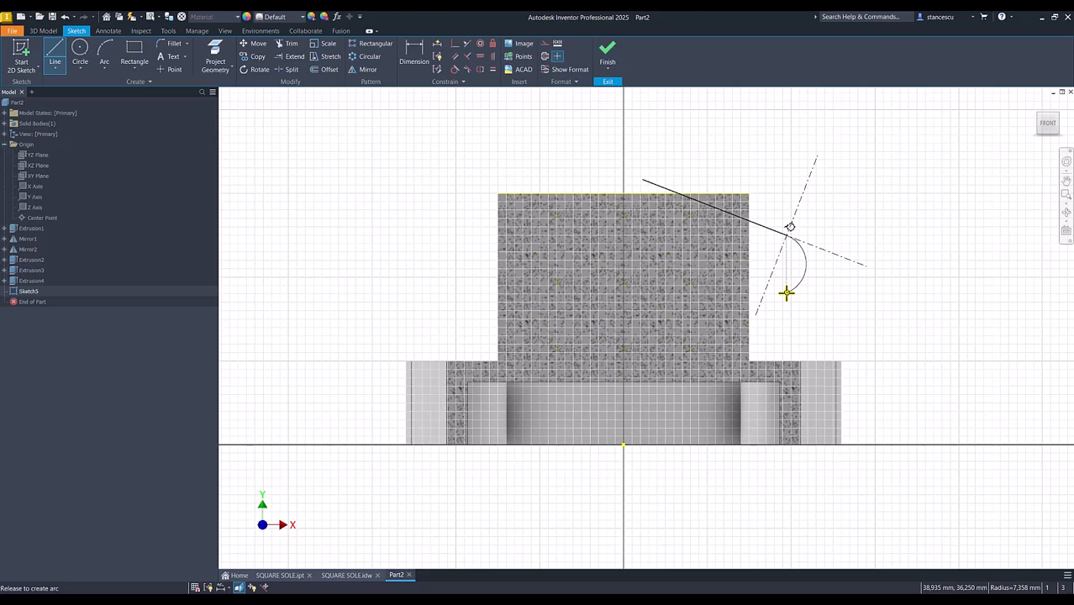
drag(786, 293, 790, 284)
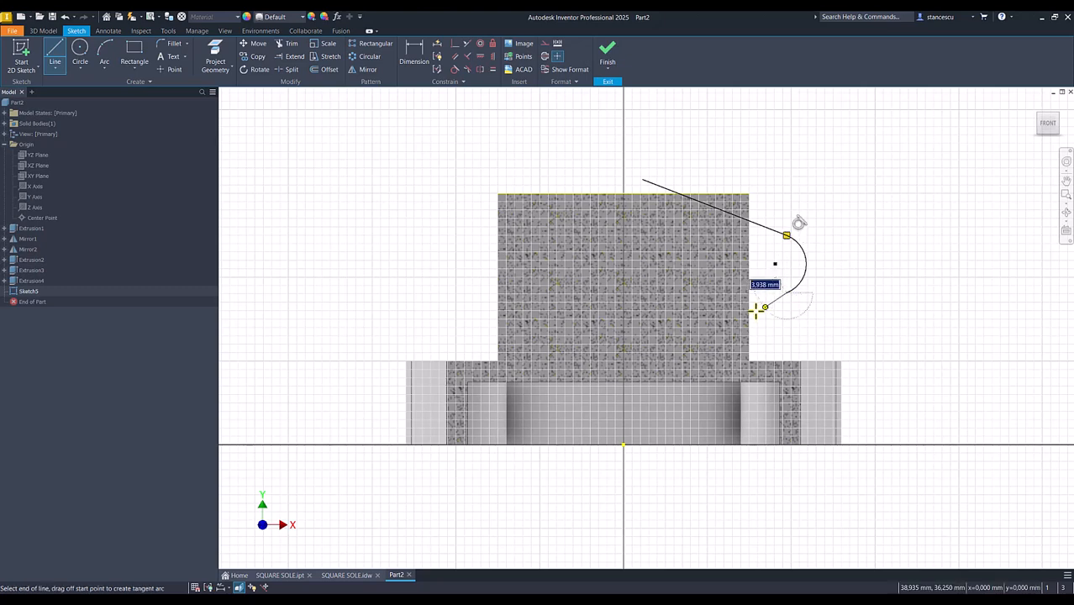
click(676, 337)
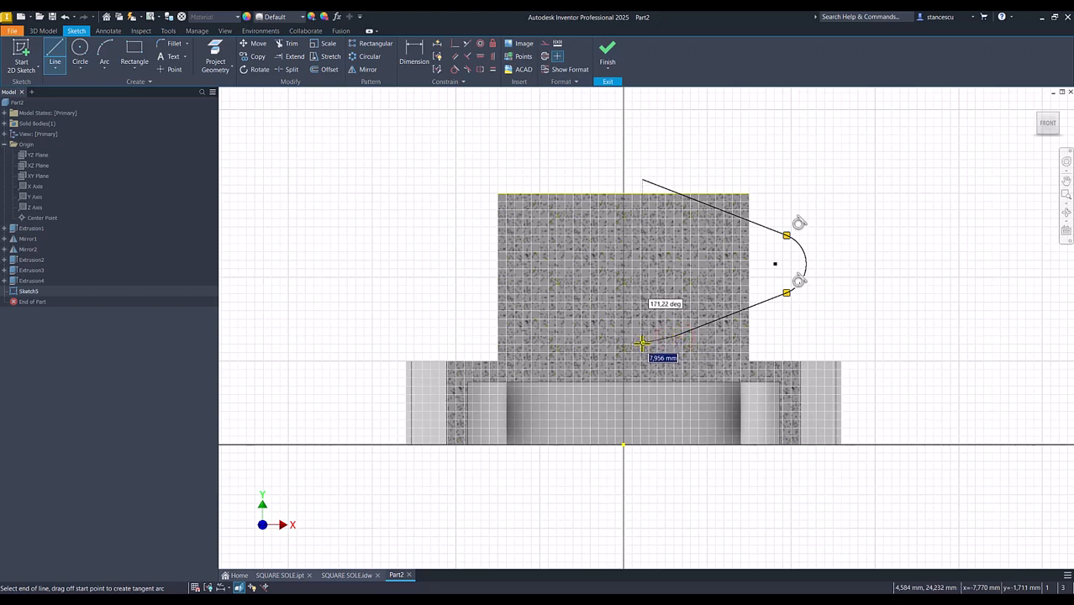
key(Escape)
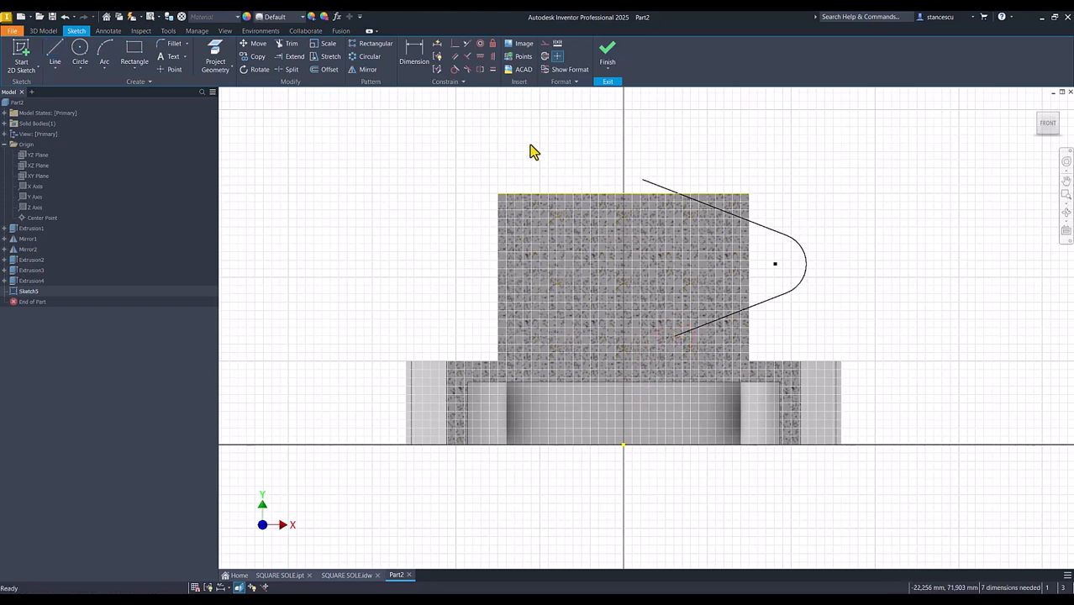
Align the free endpoints of both sloping lines vertically with each other and with the sketch origin
click(493, 56)
click(643, 180)
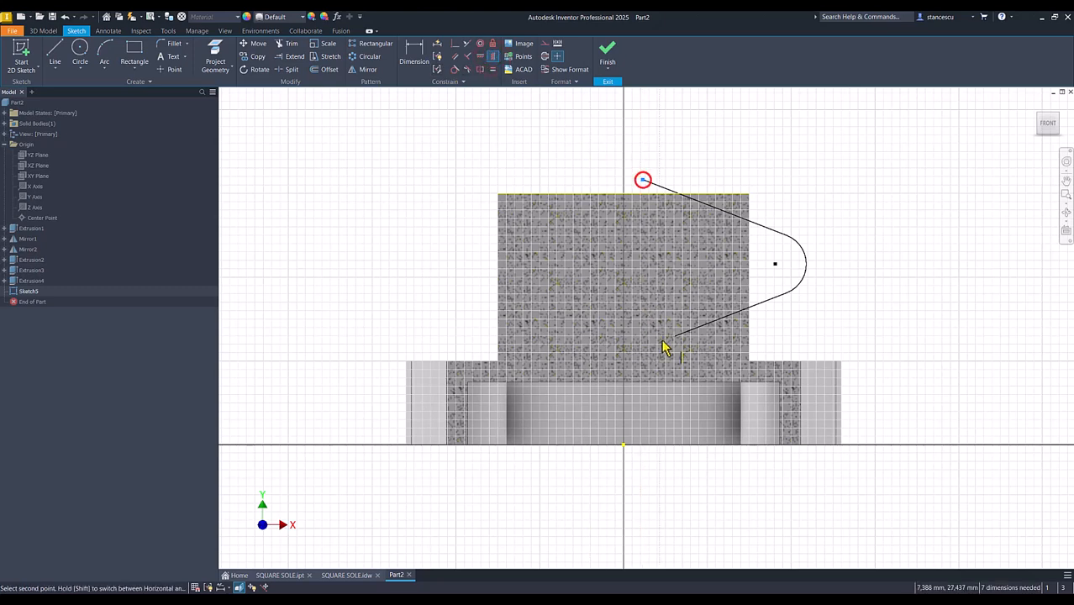
click(674, 335)
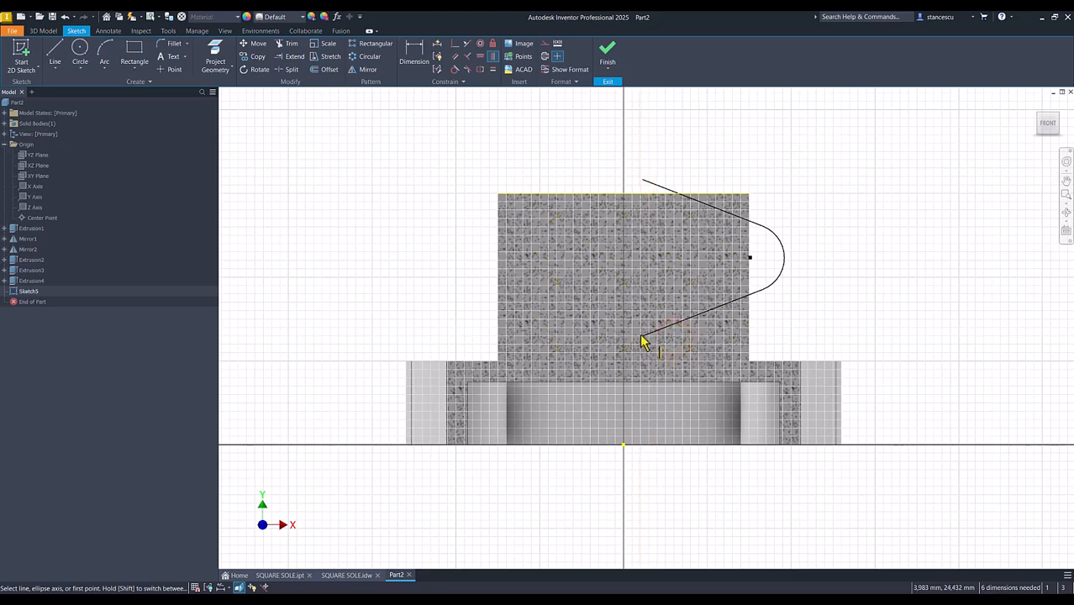
click(642, 336)
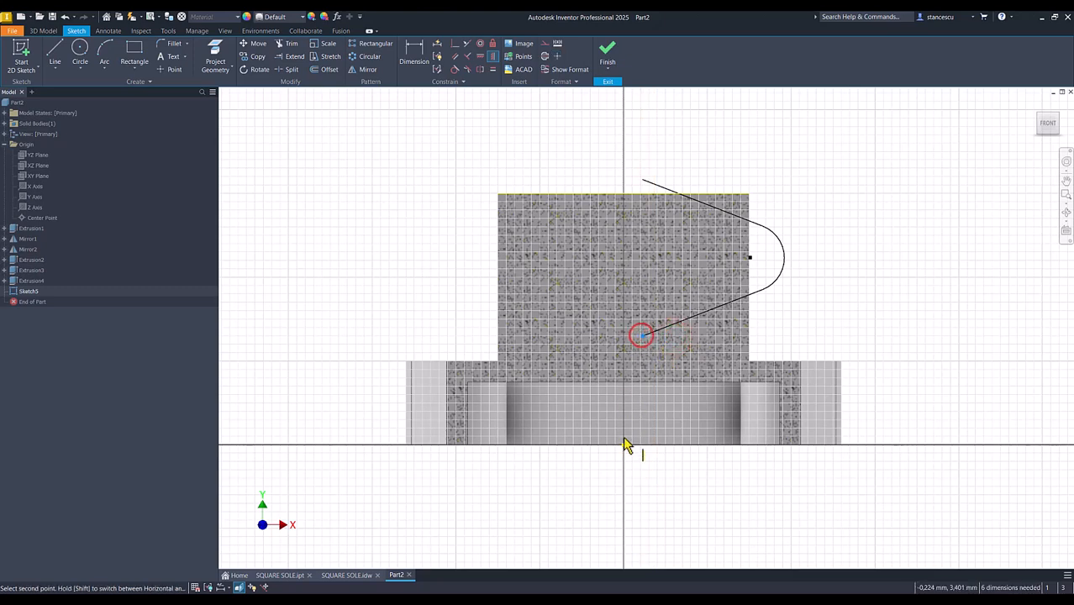
click(623, 446)
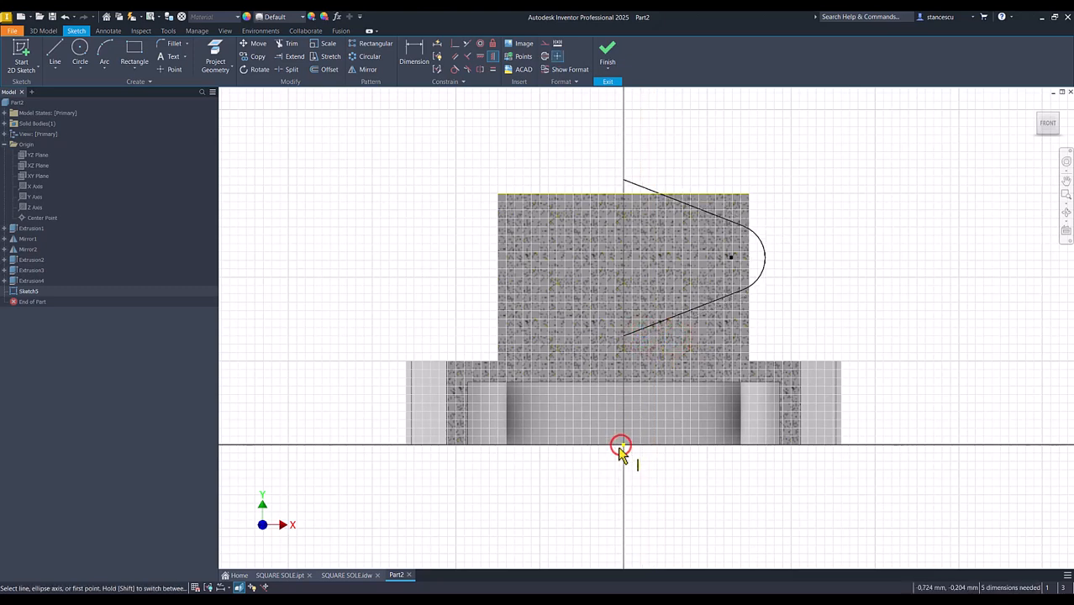
Close the lug outline with a vertical line between the free ends of the two sloping lines
click(55, 54)
click(622, 179)
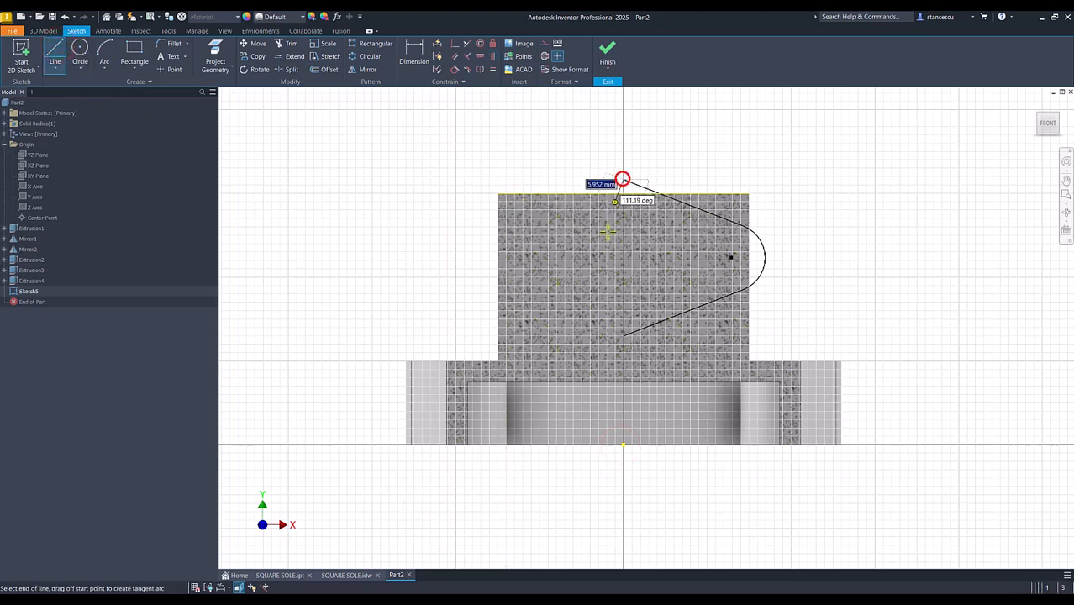
click(622, 336)
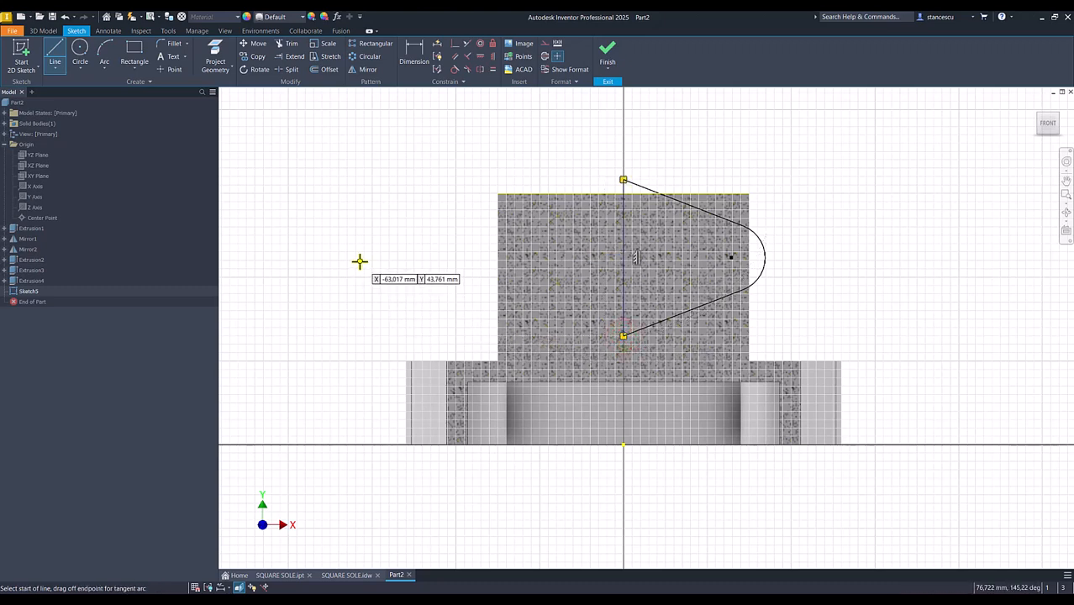
key(Escape)
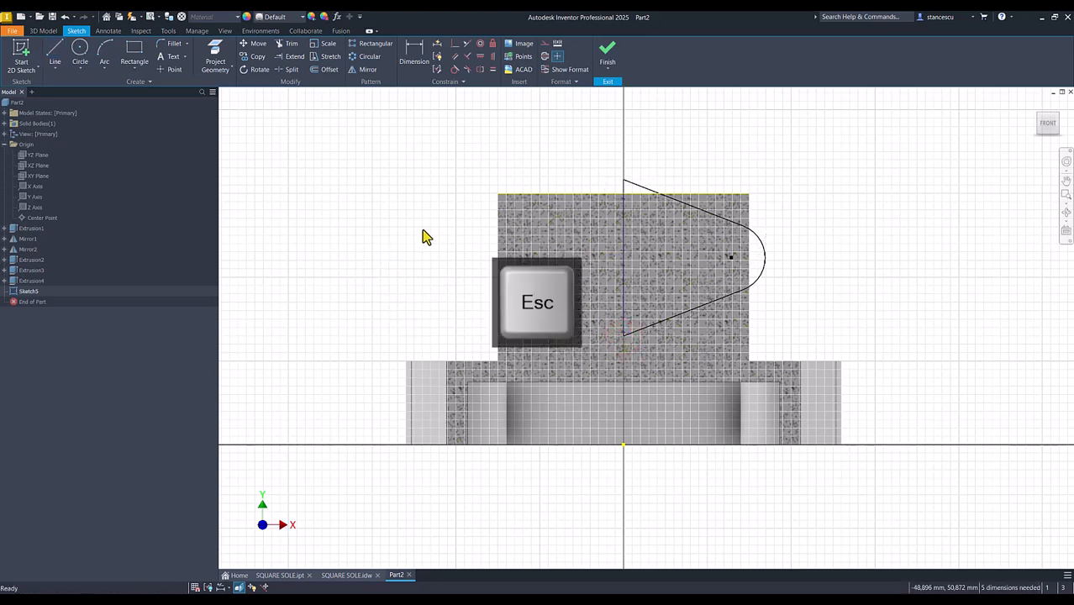
Dimension the lug's end arc with a radius of 12 mm
click(421, 53)
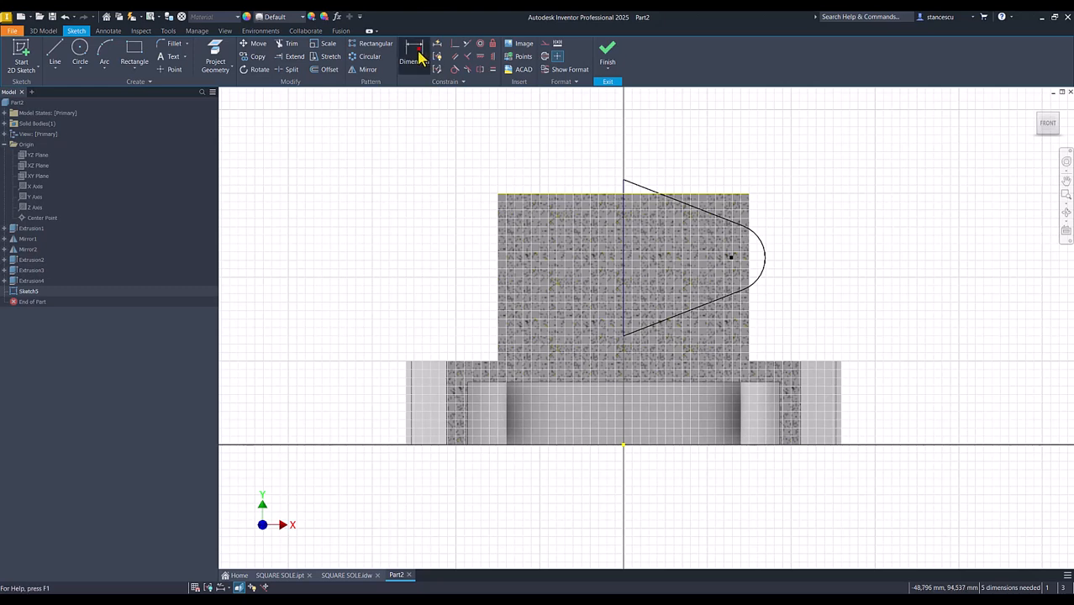
click(766, 250)
click(786, 240)
text(12)
key(Return)
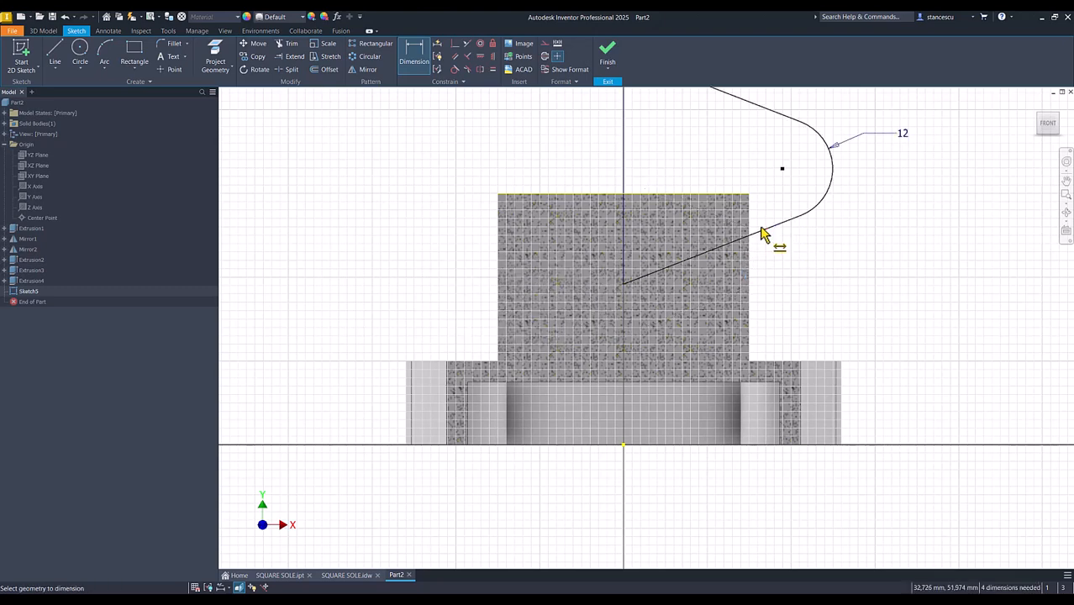
Dimension the angle between the lug's two sloping lines as 30 degrees
click(762, 234)
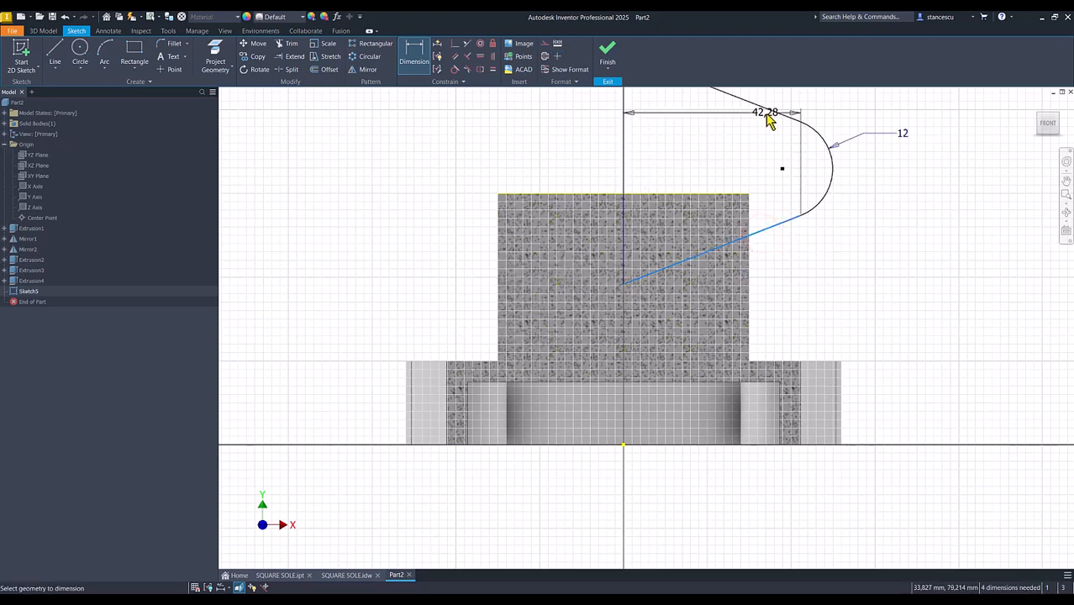
click(763, 109)
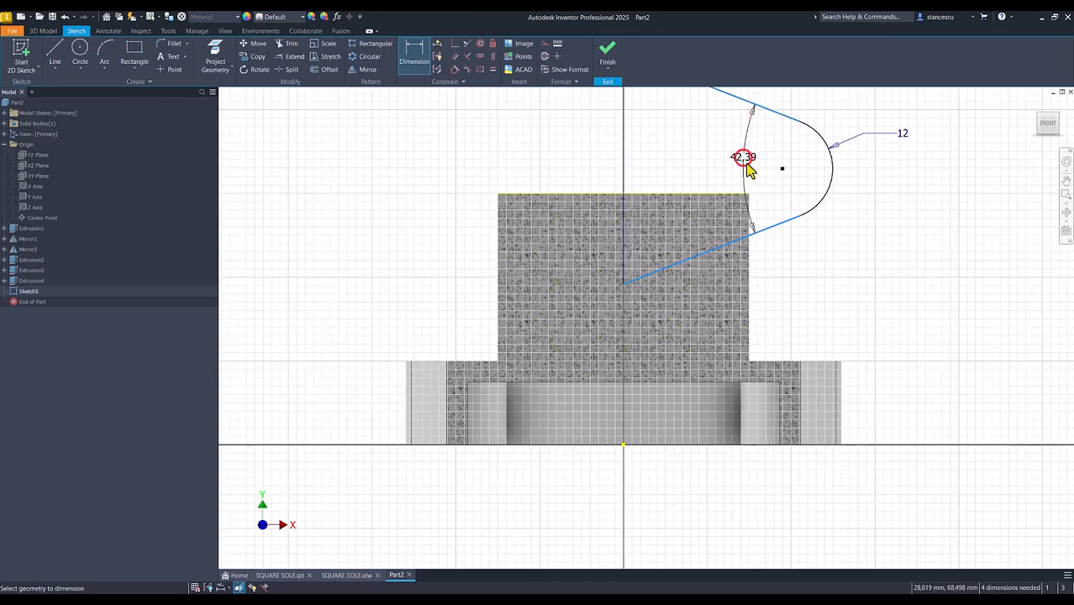
click(749, 169)
text(3)
key(Return)
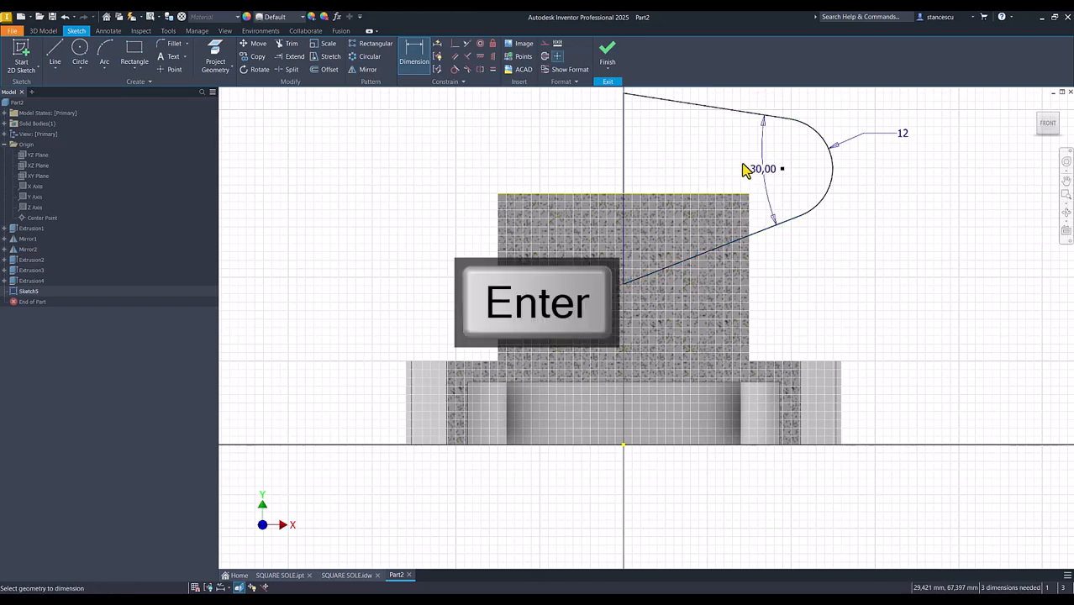
Constrain the lug outline's two sloping lines to equal length
key(Num_Lock)
scroll(704, 158, up, 1)
scroll(704, 159, up, 1)
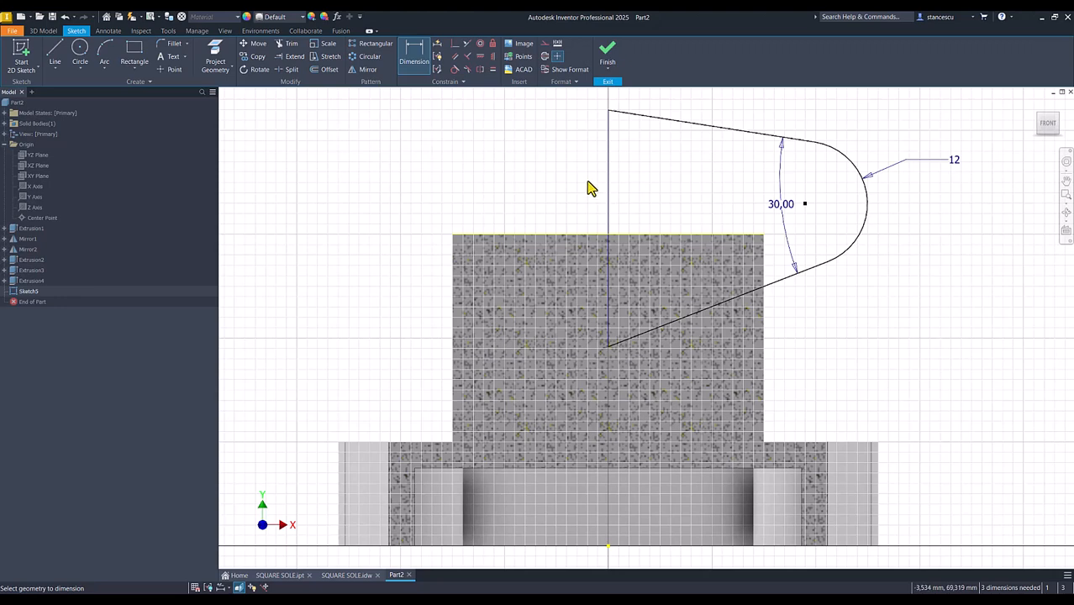
click(493, 69)
click(712, 126)
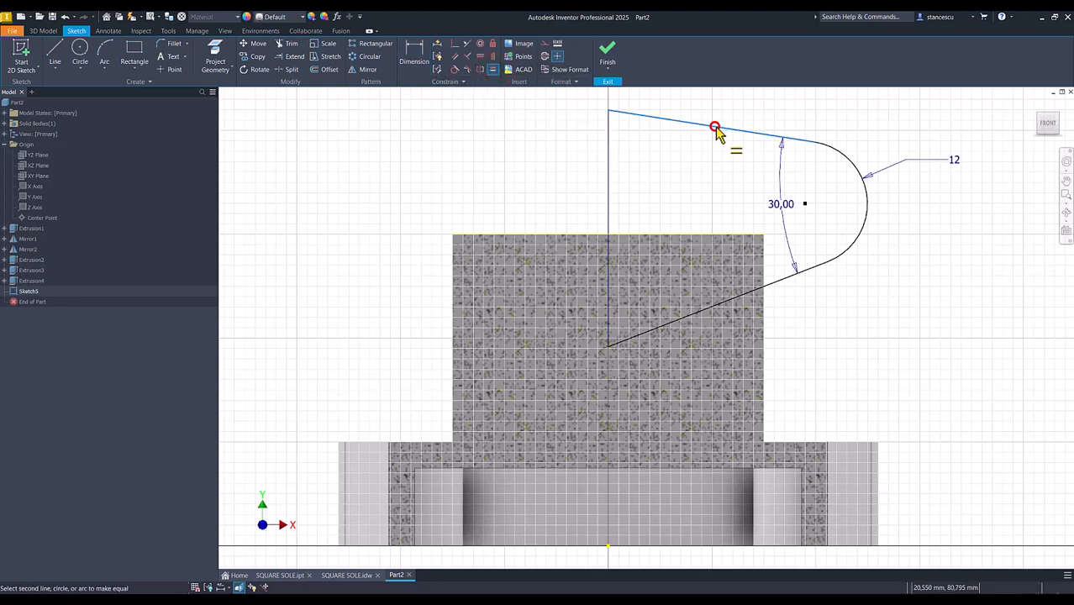
click(713, 312)
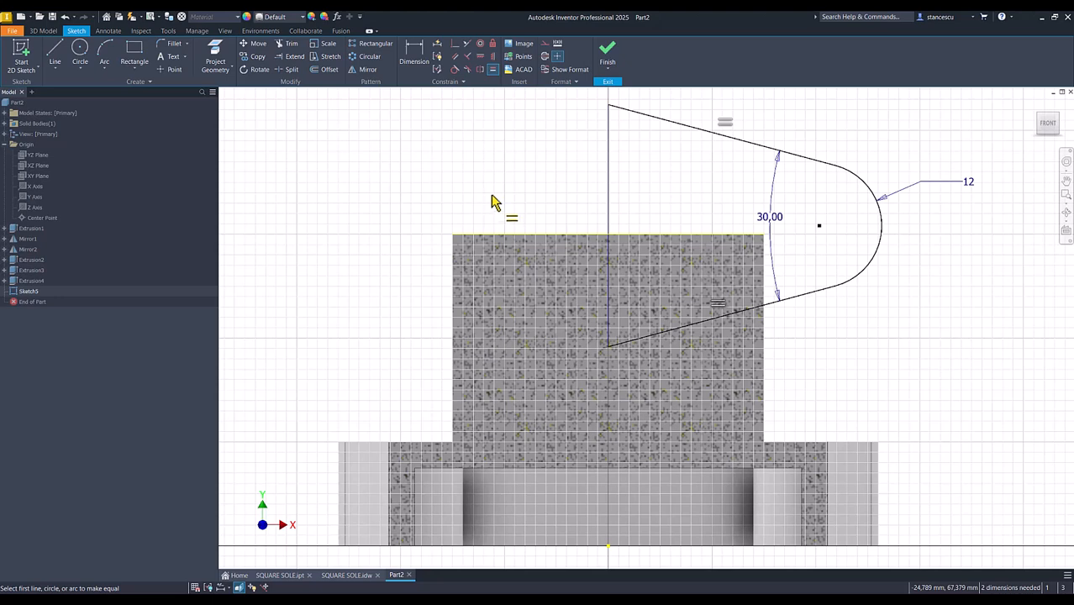
Dimension the height of the lug arc's centre above the sketch origin as 42 mm
click(416, 50)
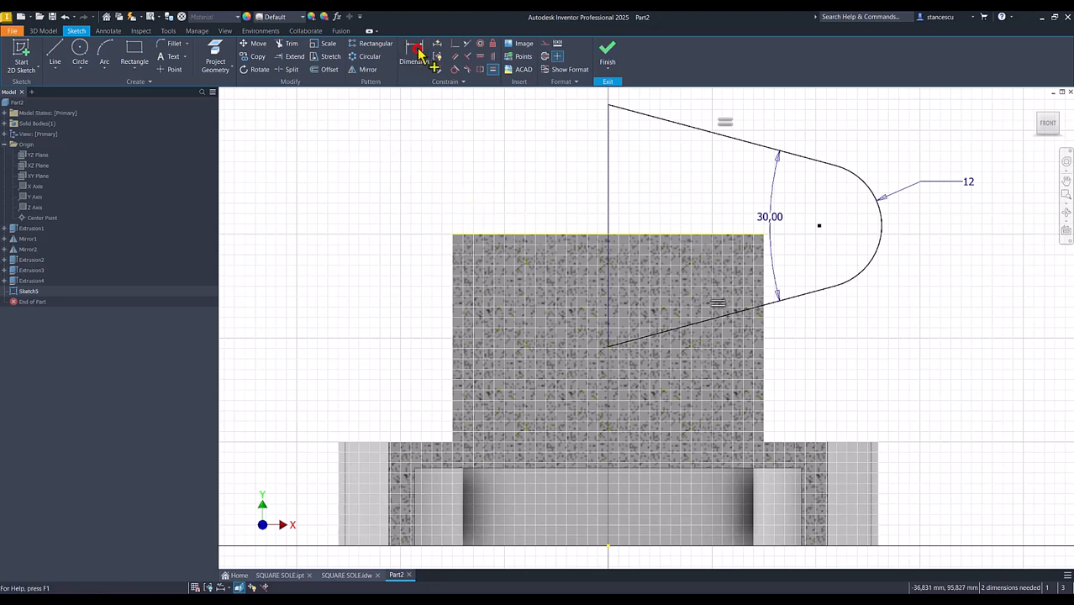
click(819, 226)
click(608, 546)
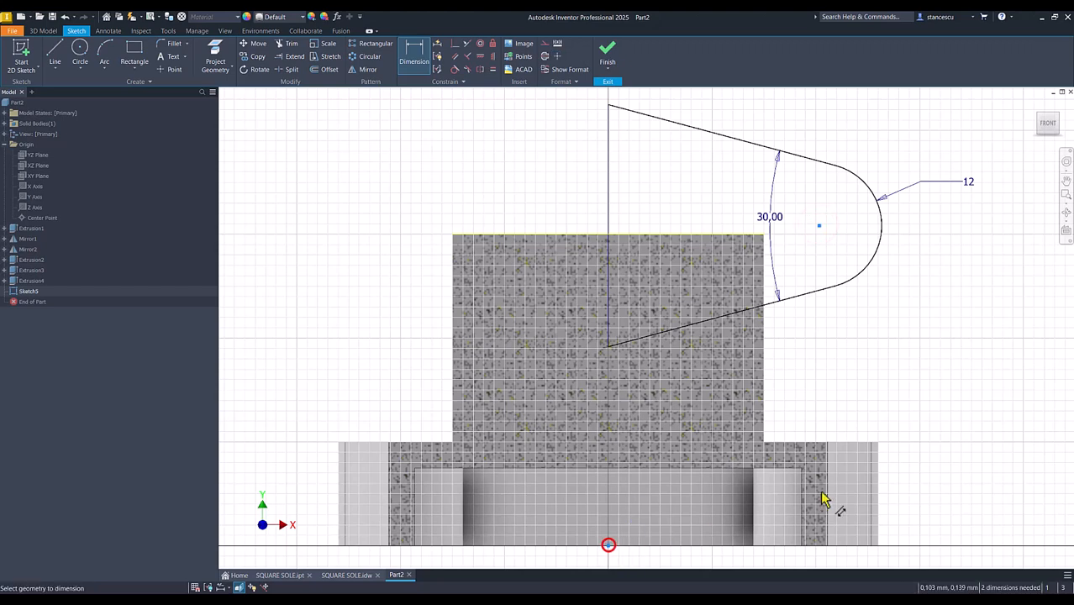
click(926, 410)
text(42)
key(Return)
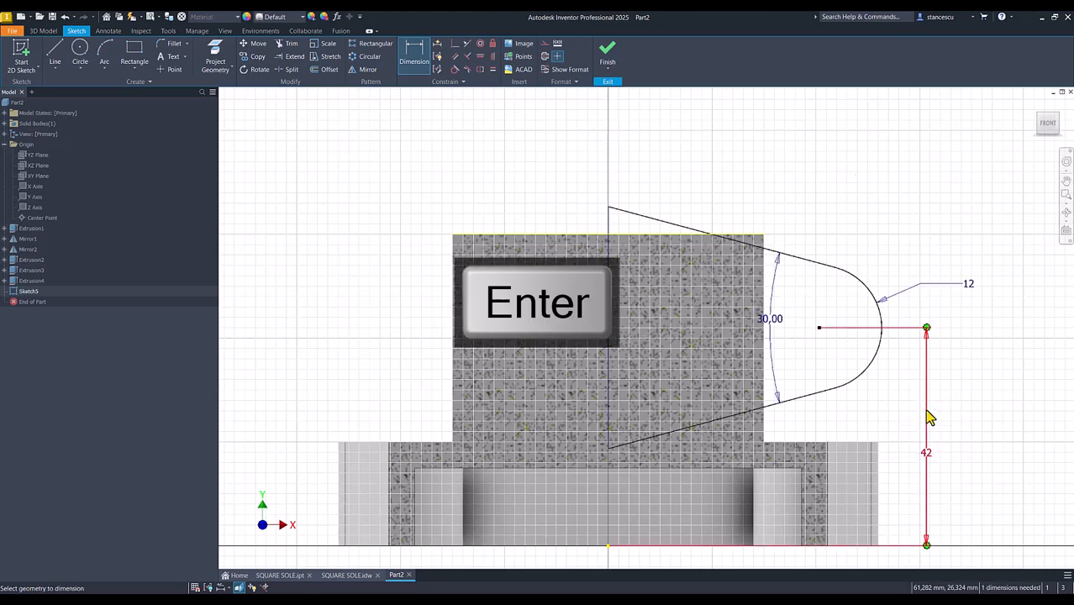
Dimension the horizontal distance from the outline's vertical line to the lug arc's centre as 36 mm
click(819, 329)
click(608, 305)
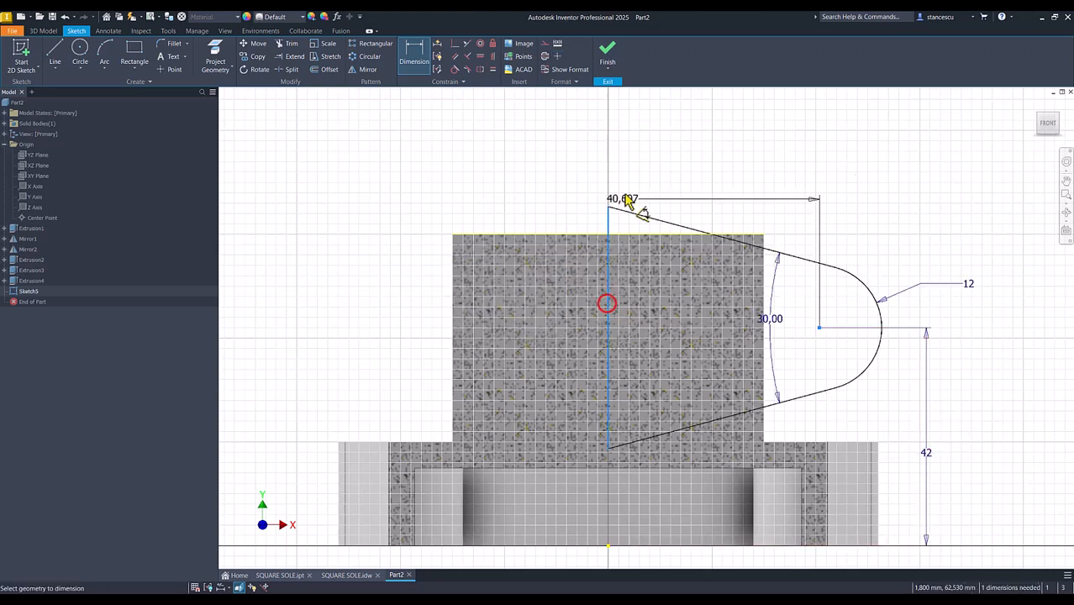
click(660, 159)
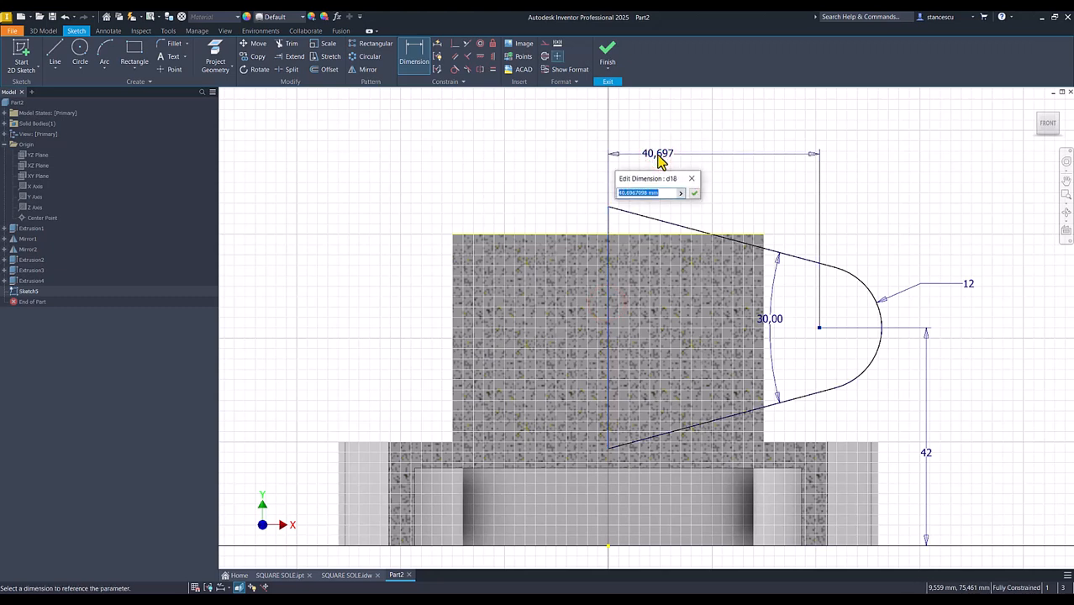
key(Return)
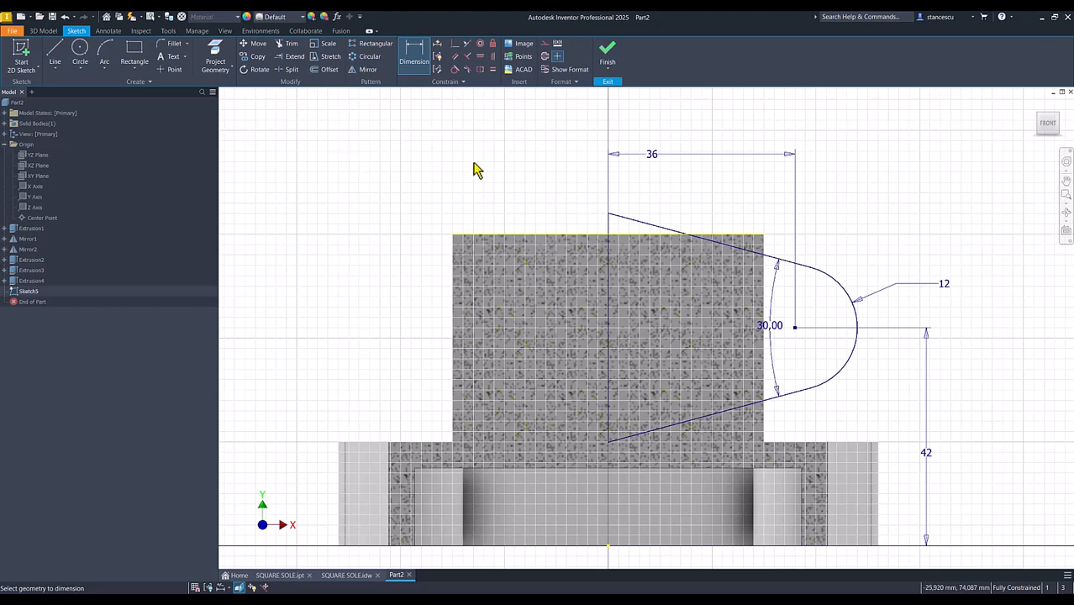
Try to trim the lug outline's corner above the central boss's top edge and undo the trim
click(291, 44)
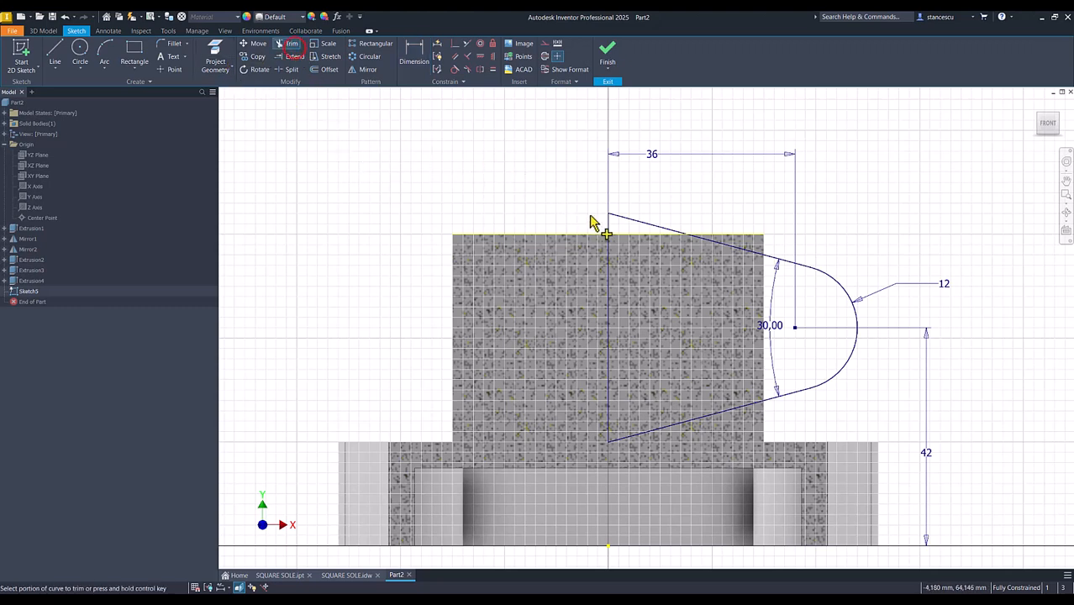
click(637, 225)
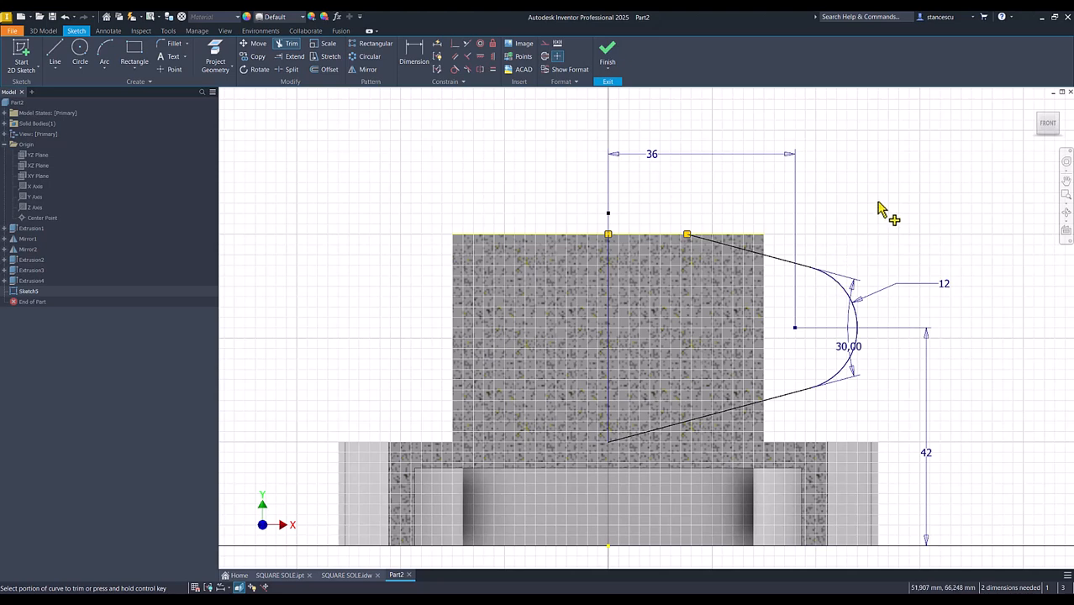
key(ctrl+z)
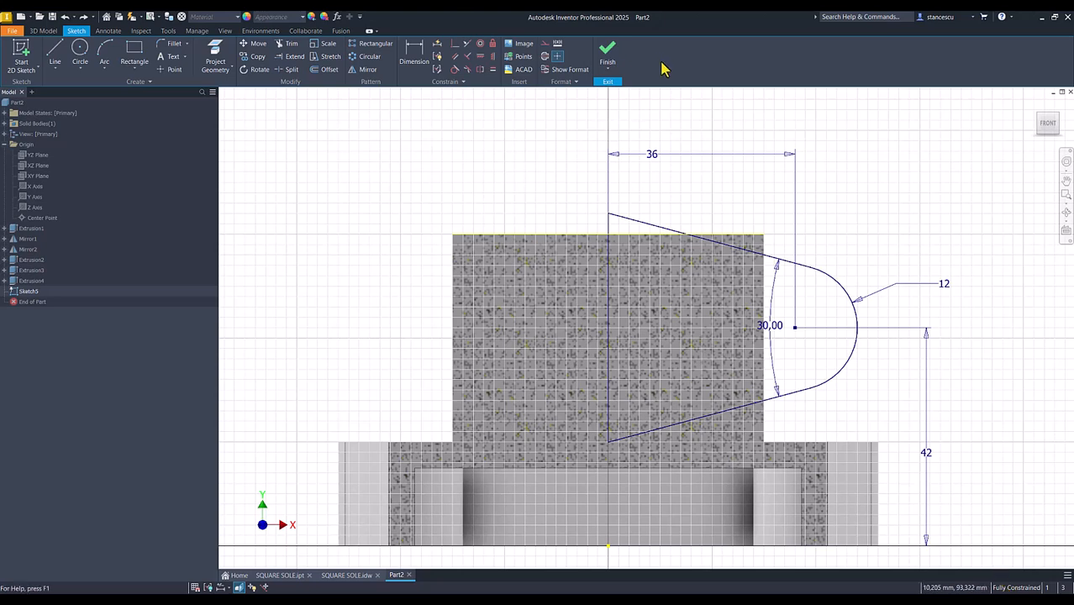
Finish the sketch and extrude the lug profile 36 mm symmetrically about its sketch plane, joining it to the boss
click(609, 54)
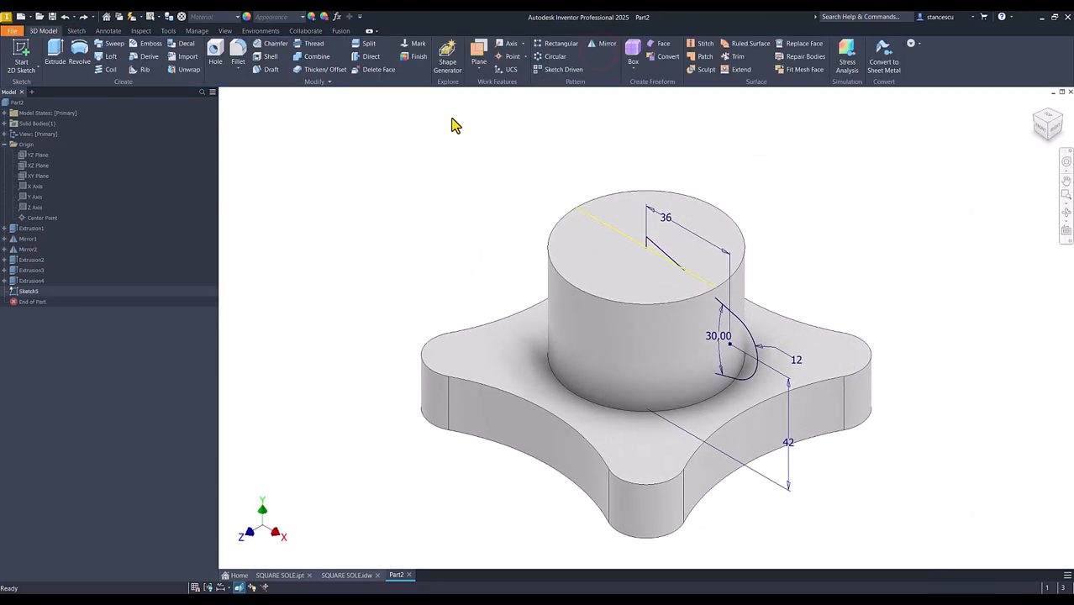
click(54, 52)
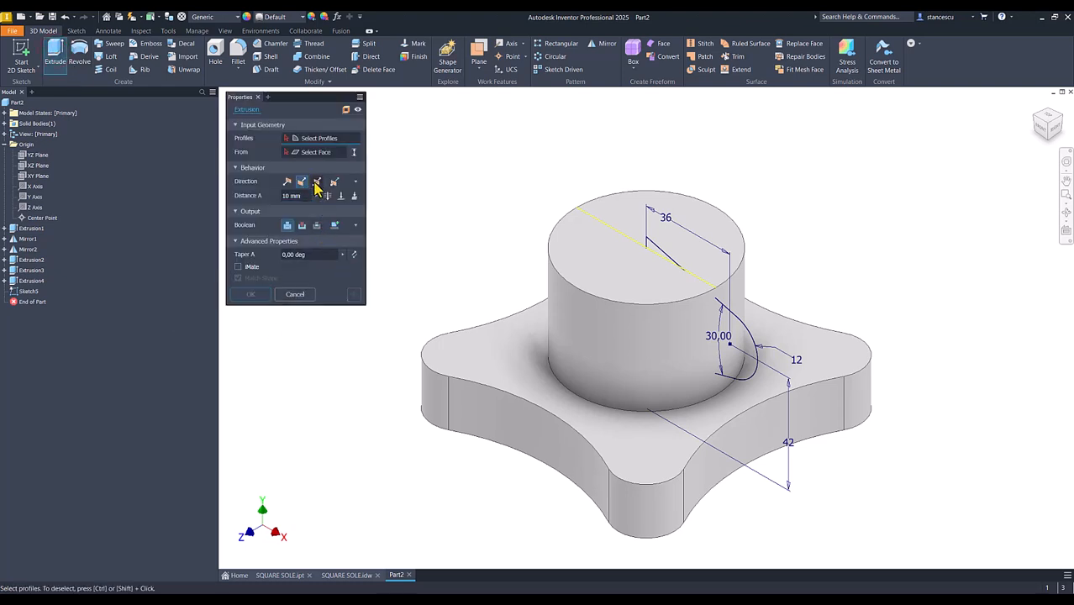
click(316, 182)
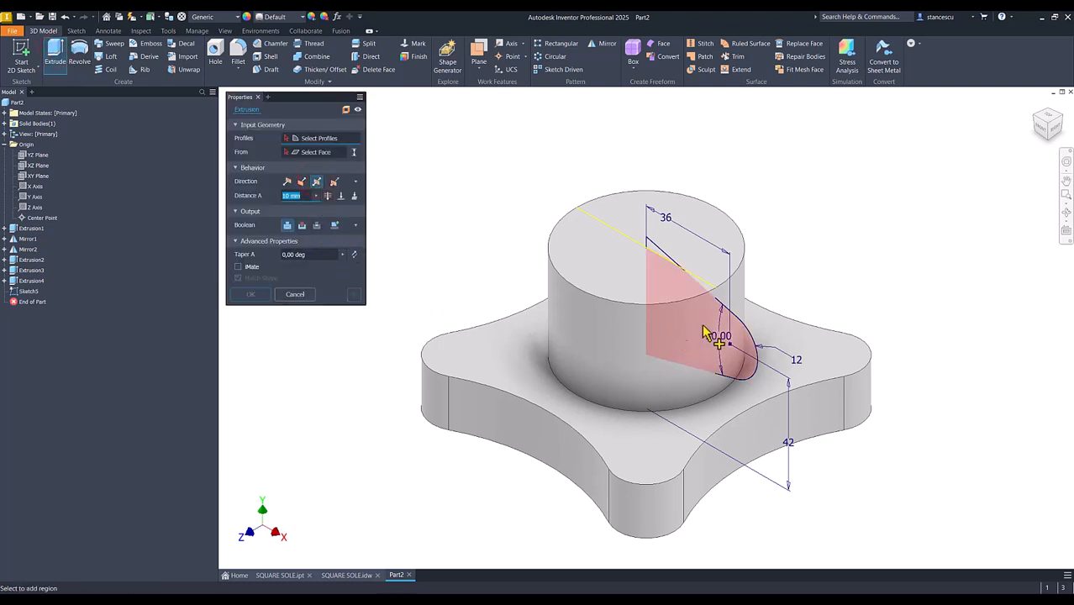
click(711, 361)
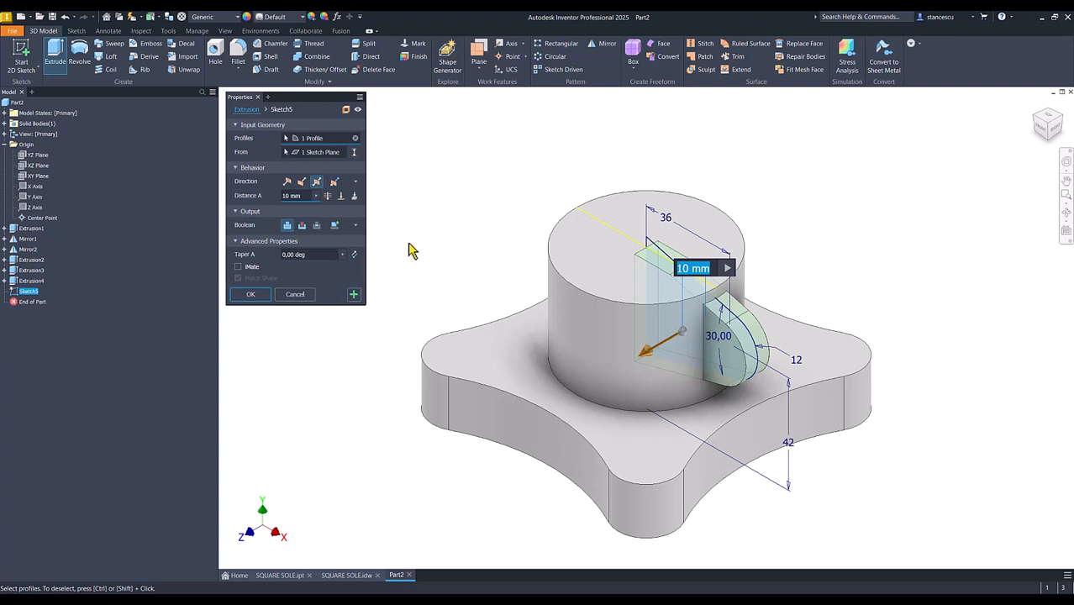
text(36)
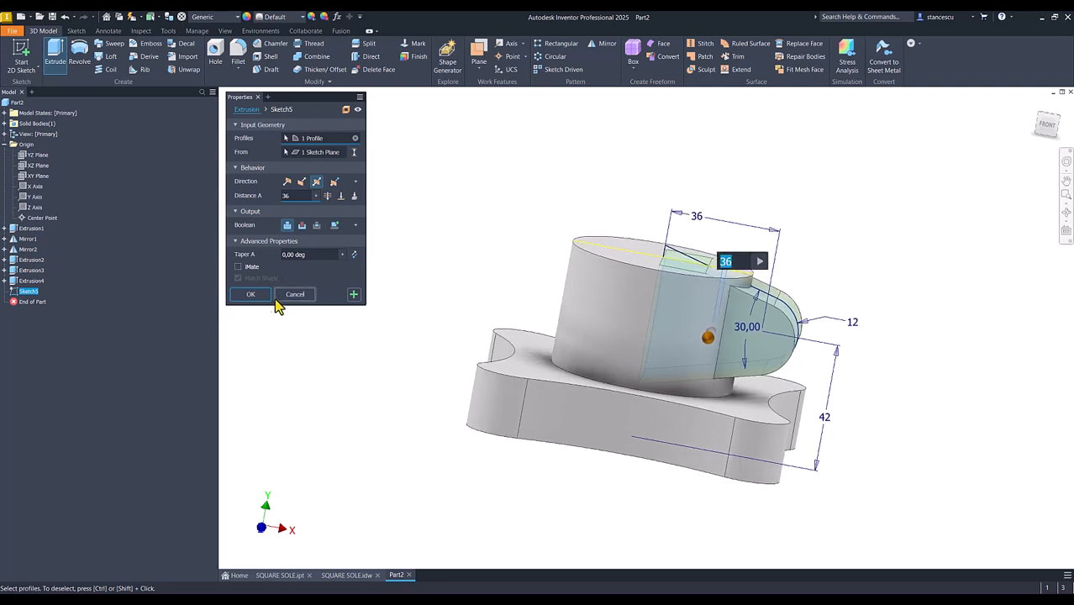
click(248, 296)
click(385, 269)
key(F6)
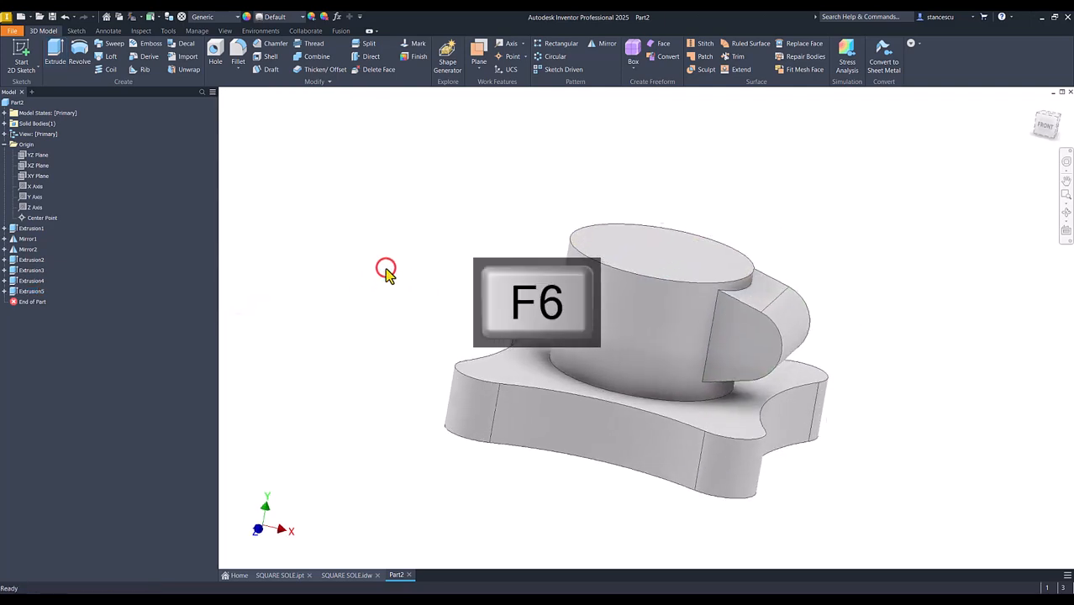
Check the SQUARE SOLE.idw drawing and cut a simple 50 mm through hole concentric with the central boss's top face
click(347, 575)
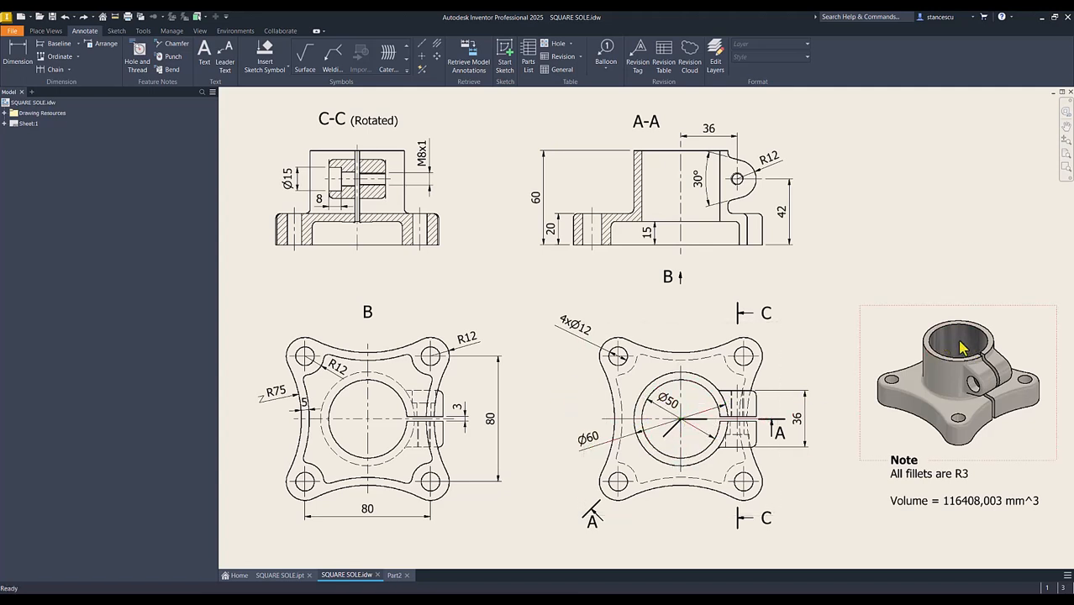
click(393, 576)
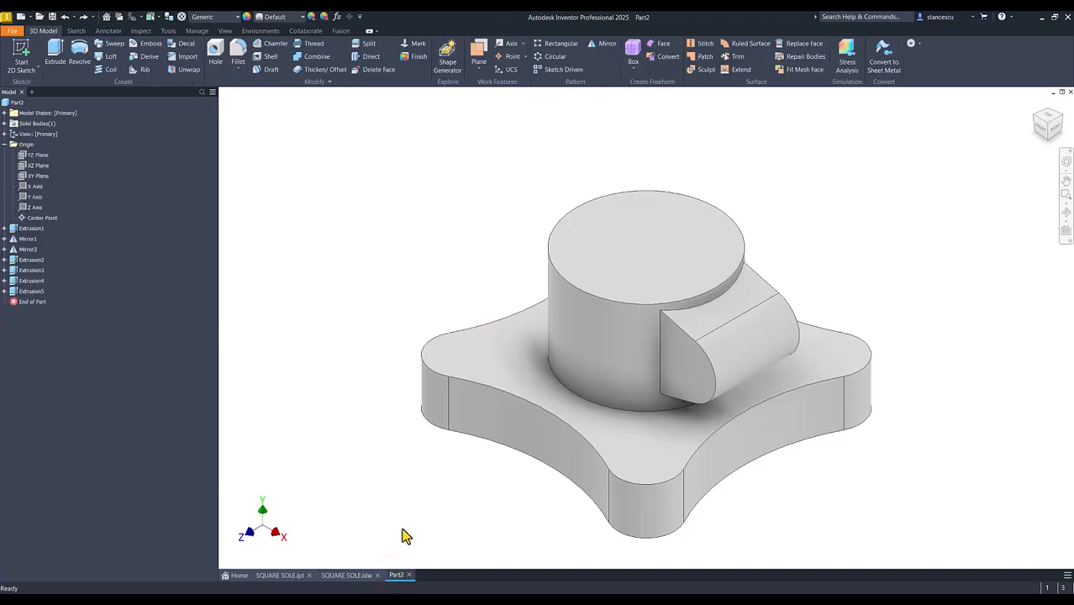
click(594, 243)
click(215, 53)
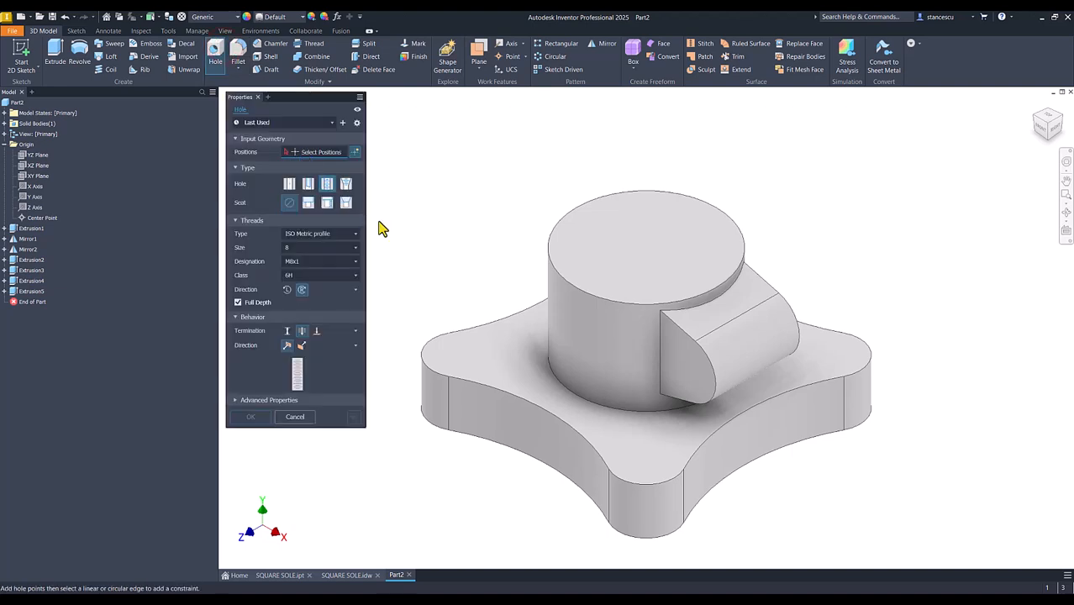
click(631, 264)
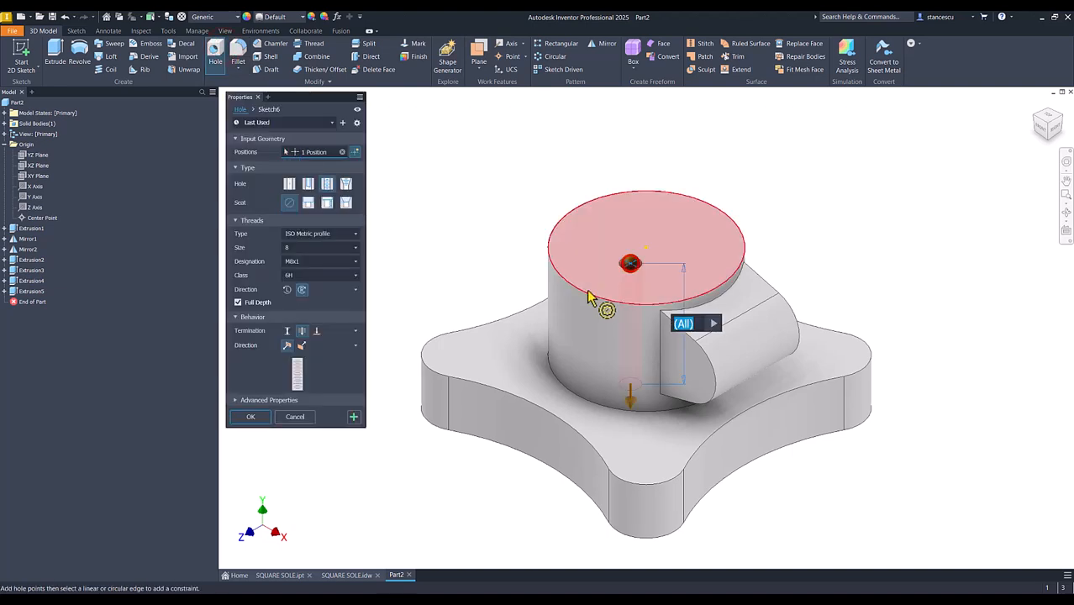
click(655, 311)
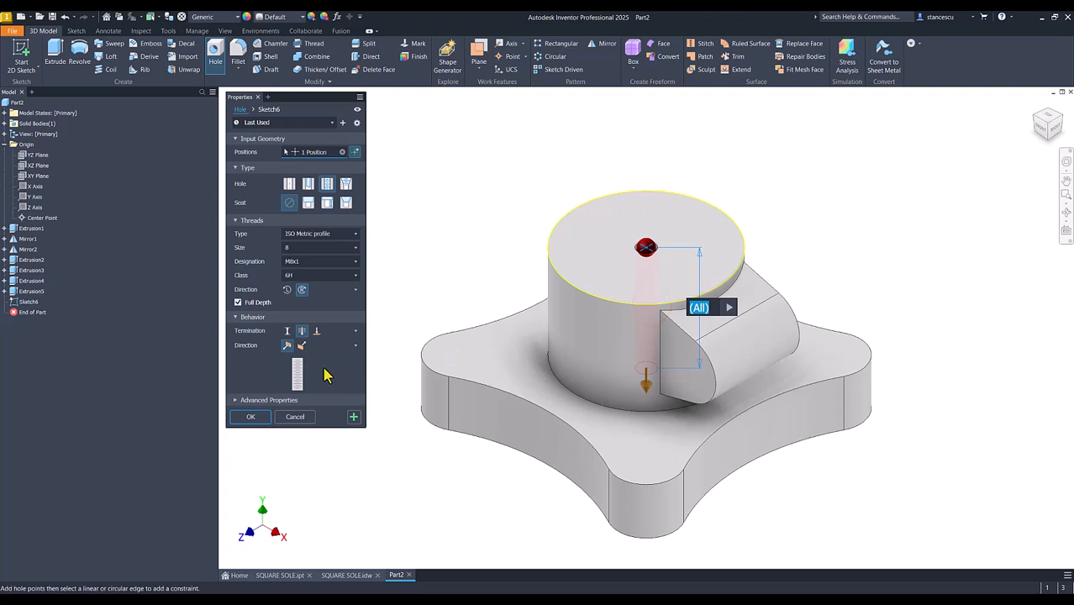
click(286, 186)
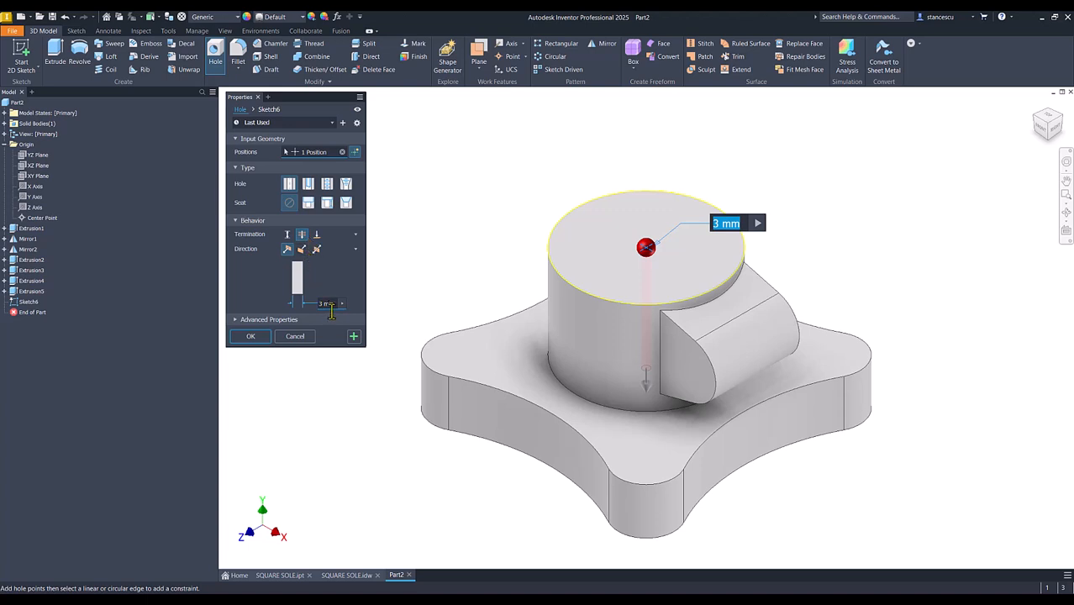
text(50)
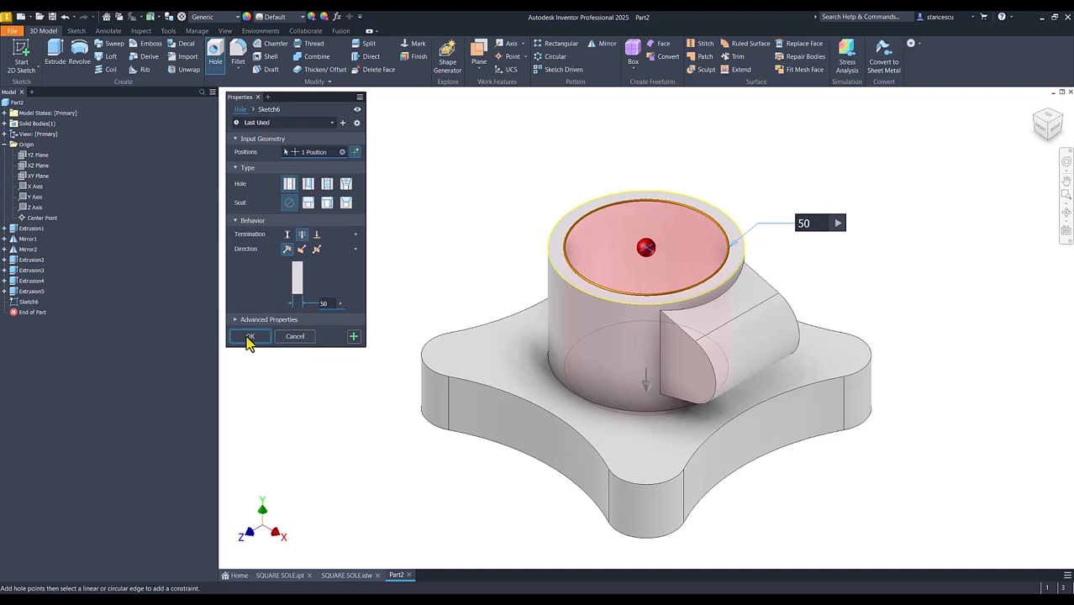
click(248, 338)
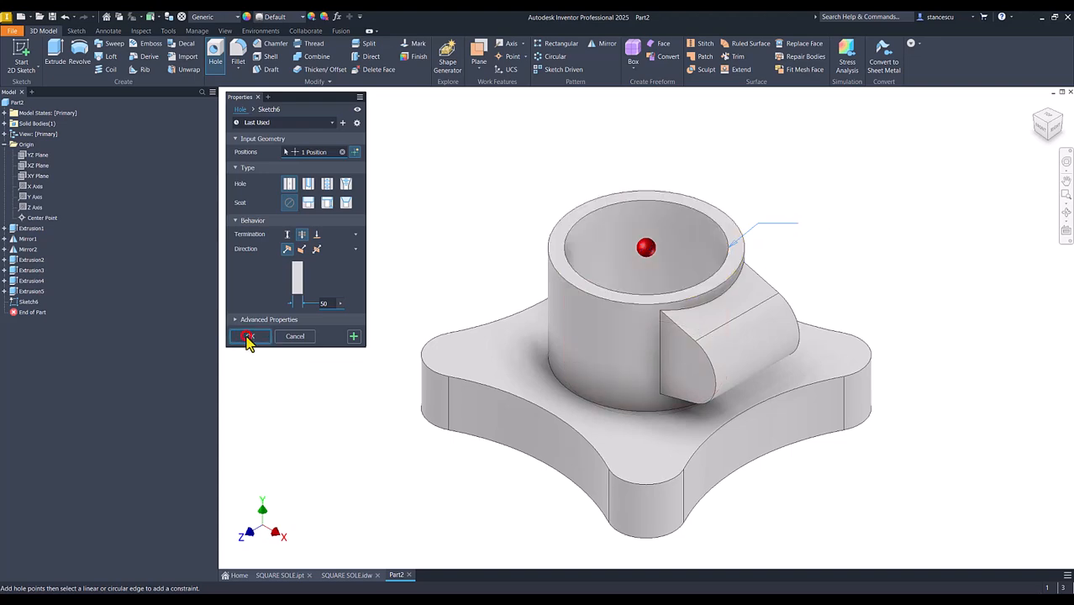
Consult the drawing, start a sketch on the boss's top ring face, and draw a narrow horizontal rectangle from inside the bore past the lug
click(347, 576)
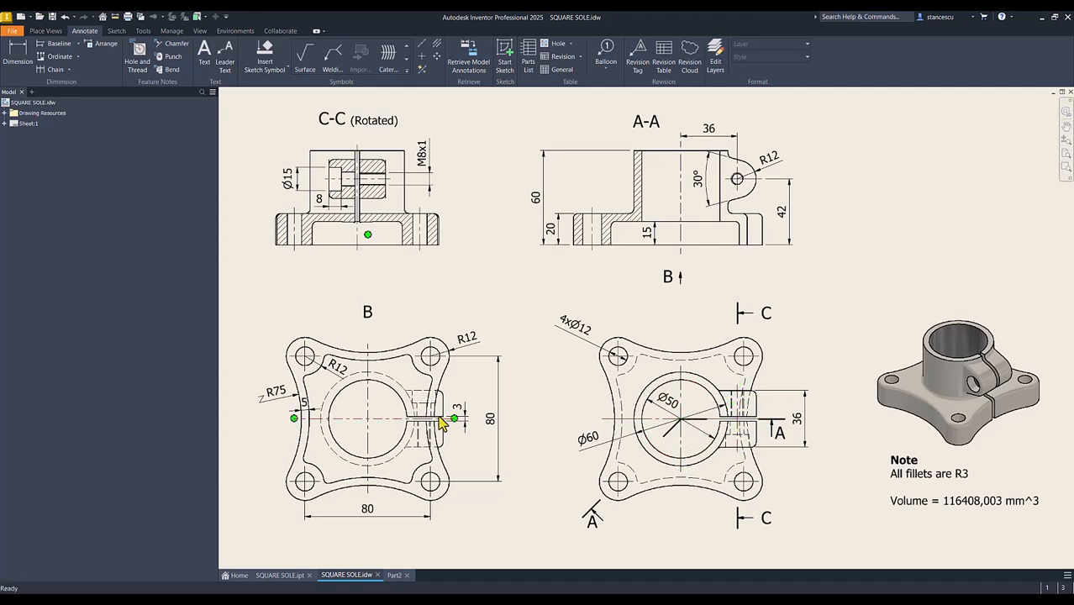
click(395, 576)
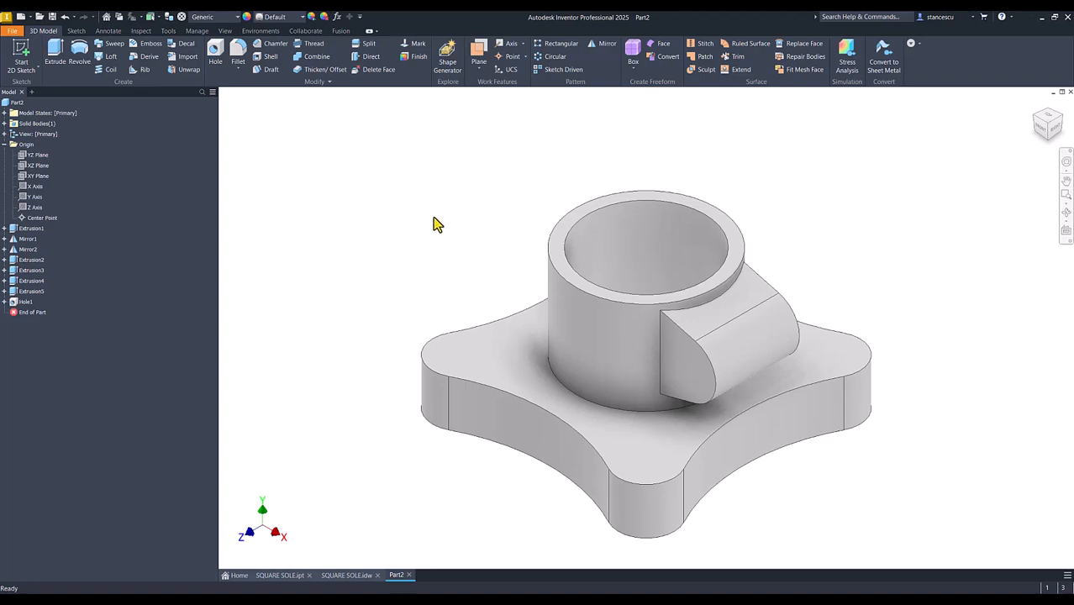
click(583, 286)
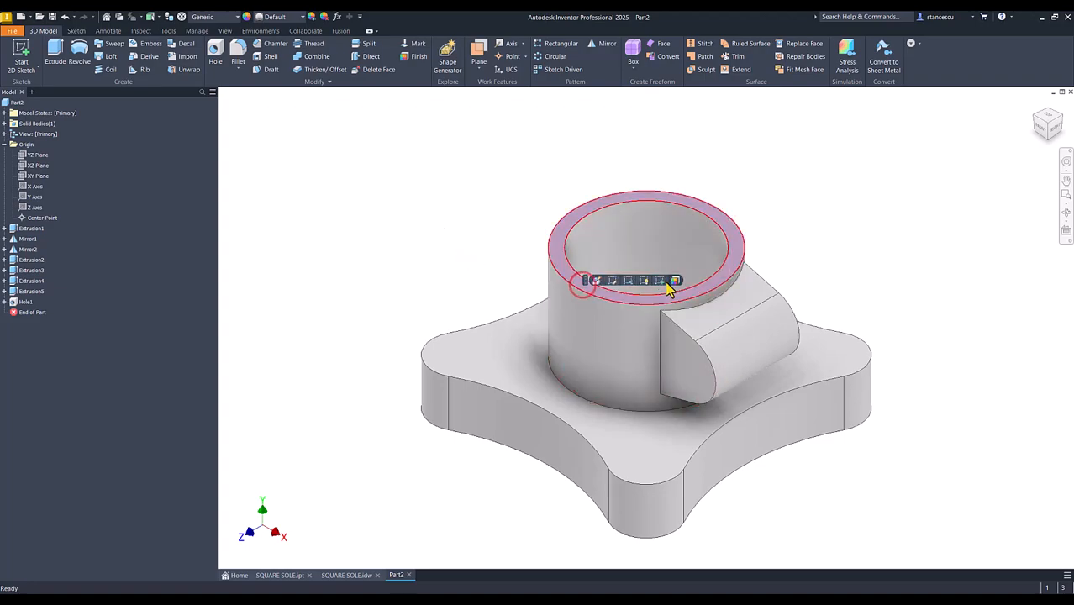
click(672, 284)
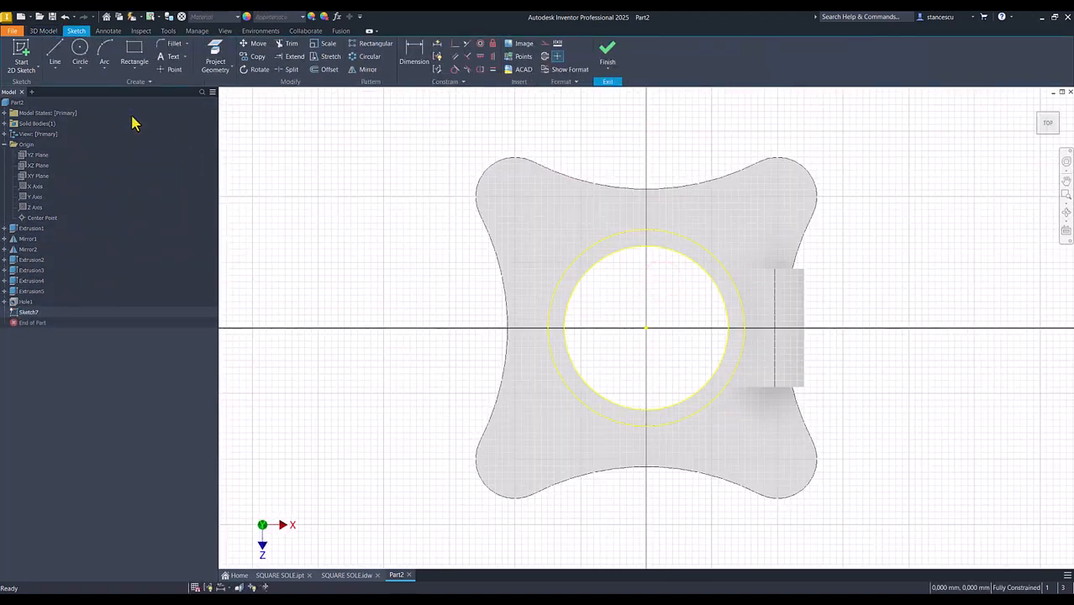
click(134, 52)
click(672, 307)
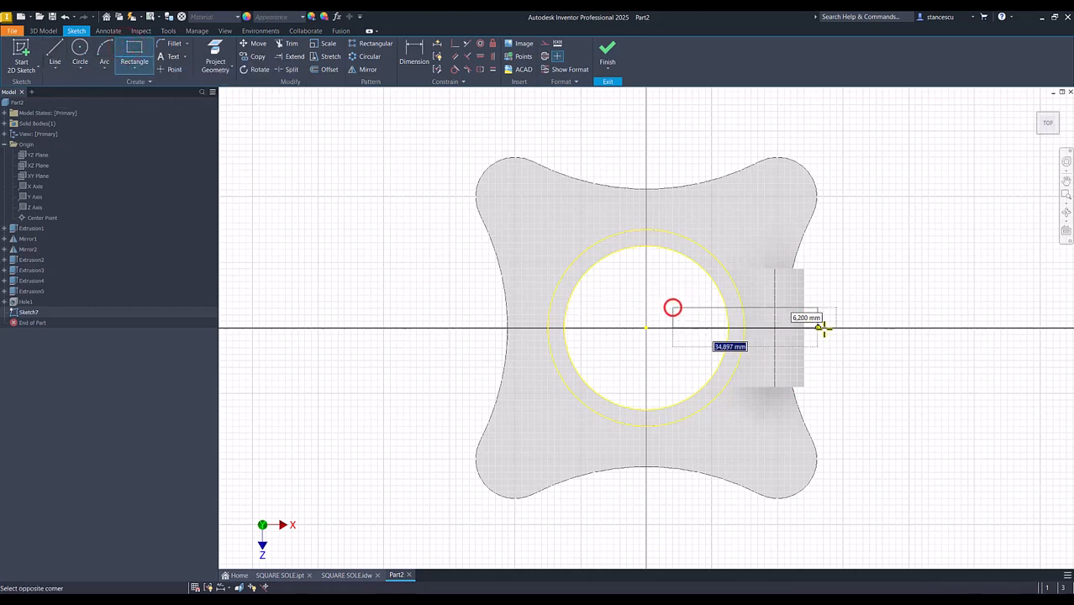
Make the midpoint of the slot rectangle's inner short side coincident with the origin and project the lug's outer edge into the sketch
click(455, 44)
click(673, 323)
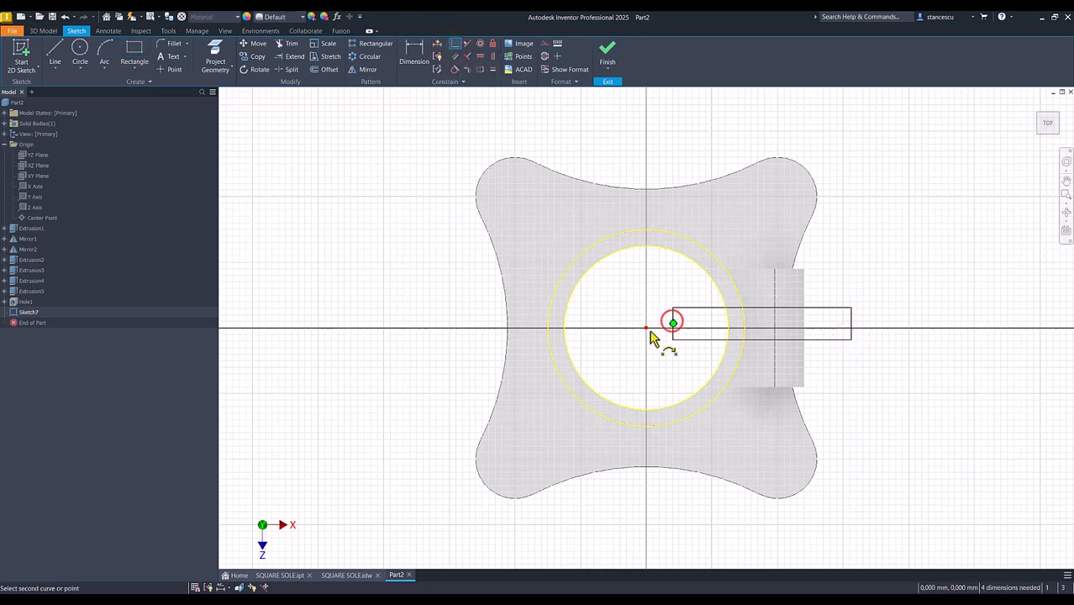
click(646, 328)
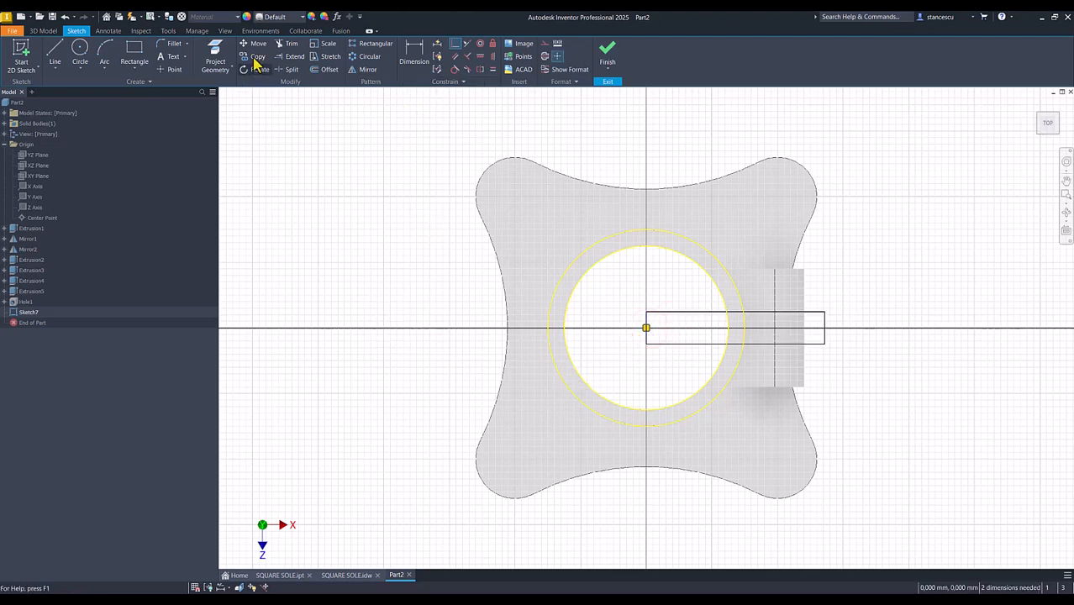
click(215, 59)
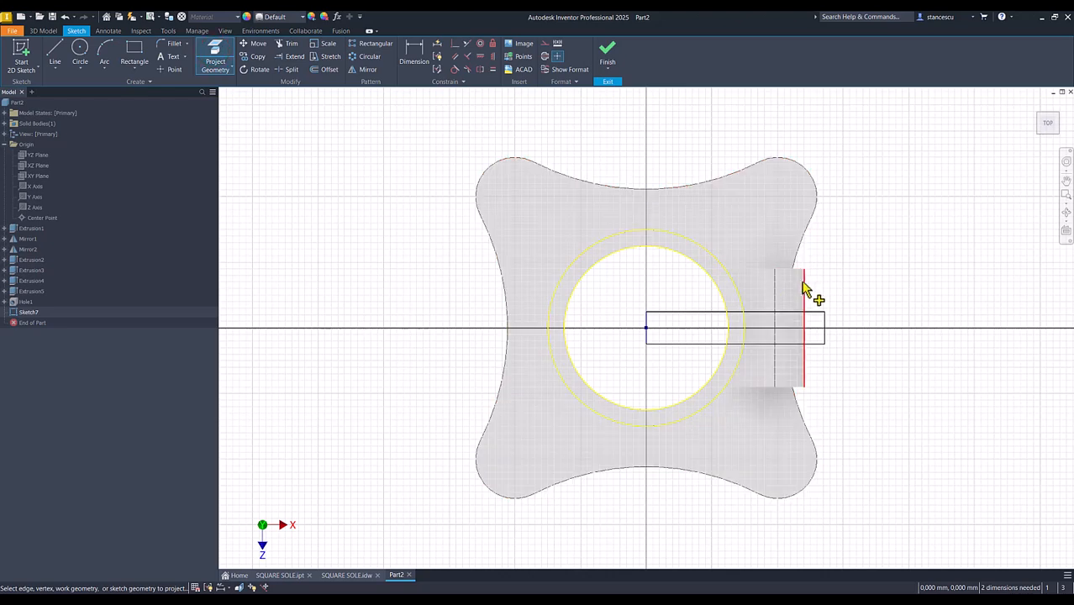
click(805, 288)
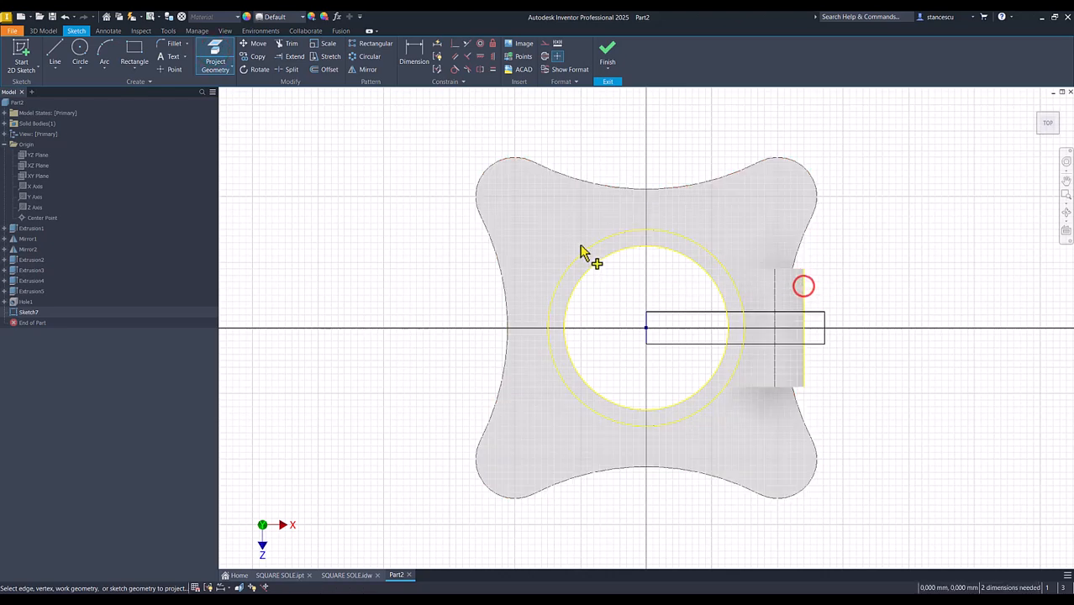
Make the slot rectangle's outer short side collinear with the projected outer edge of the lug
click(466, 44)
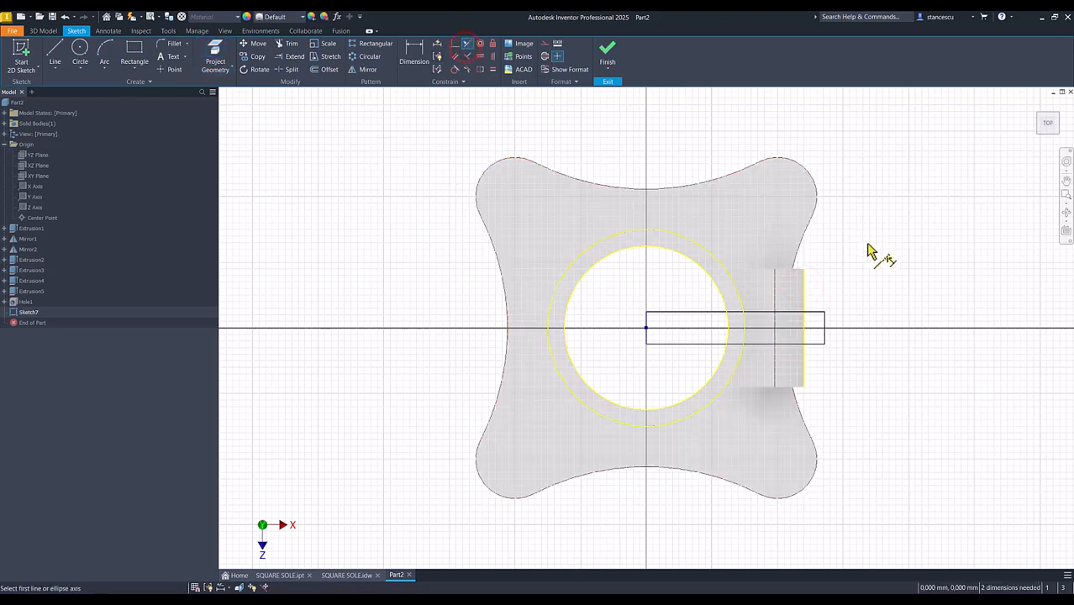
click(825, 318)
click(806, 301)
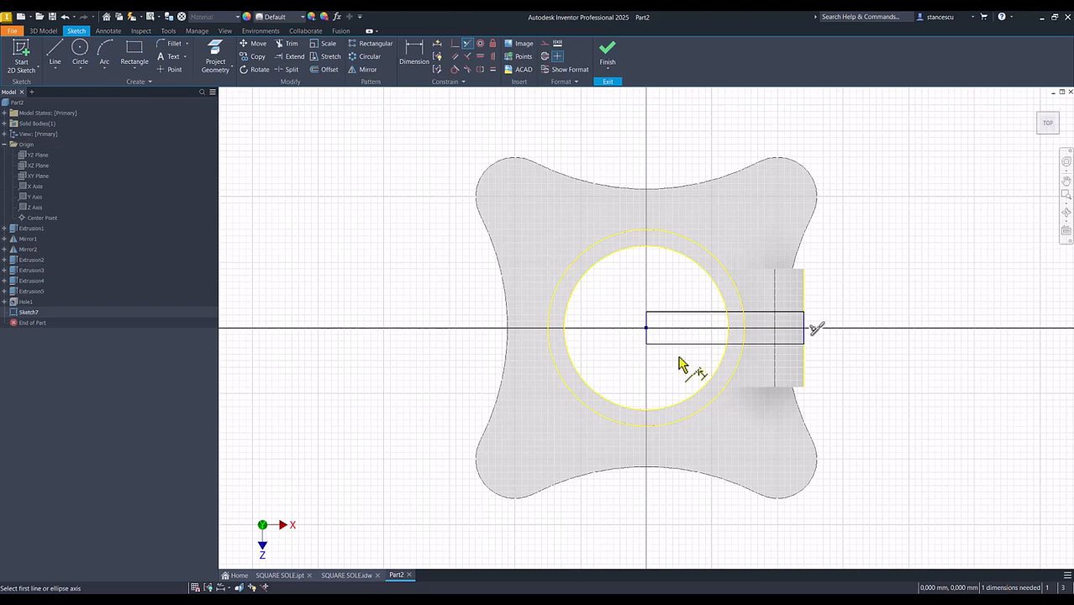
Dimension the slot rectangle's width between its two long sides as 3 mm and finish the sketch
click(416, 55)
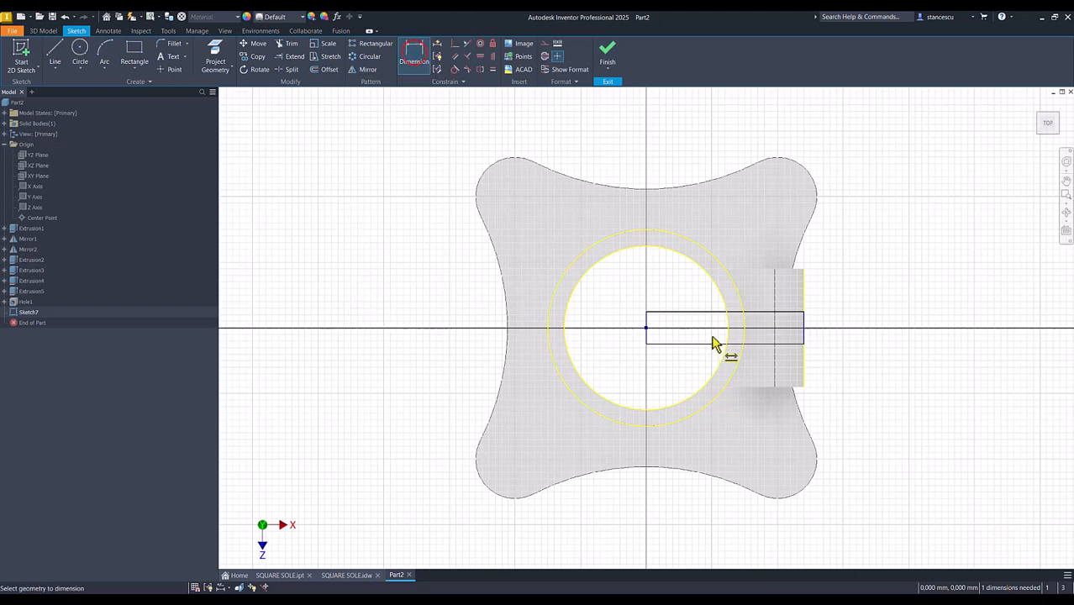
click(789, 314)
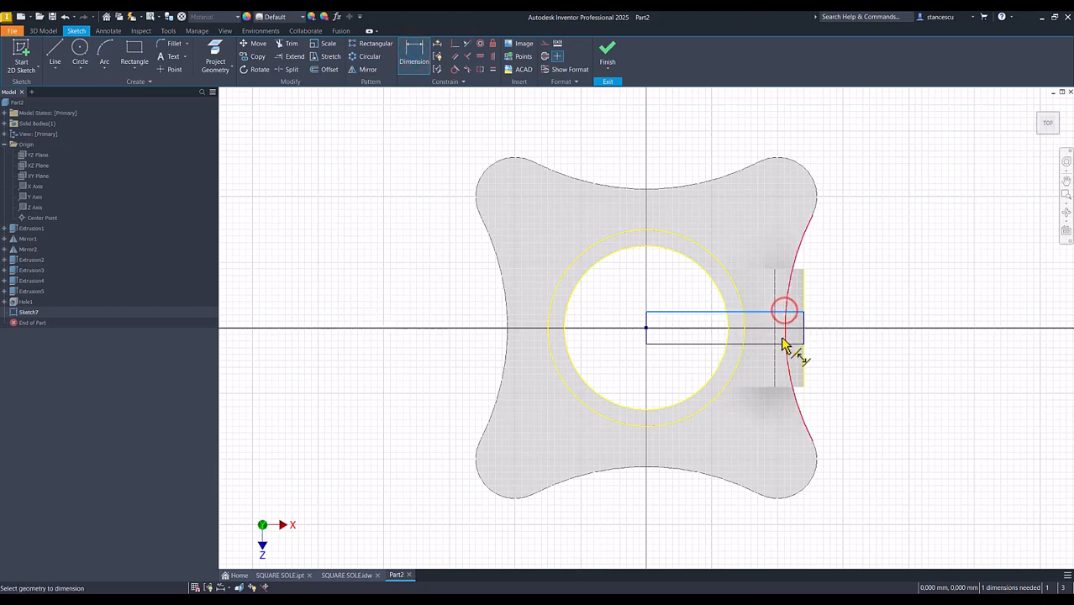
click(785, 343)
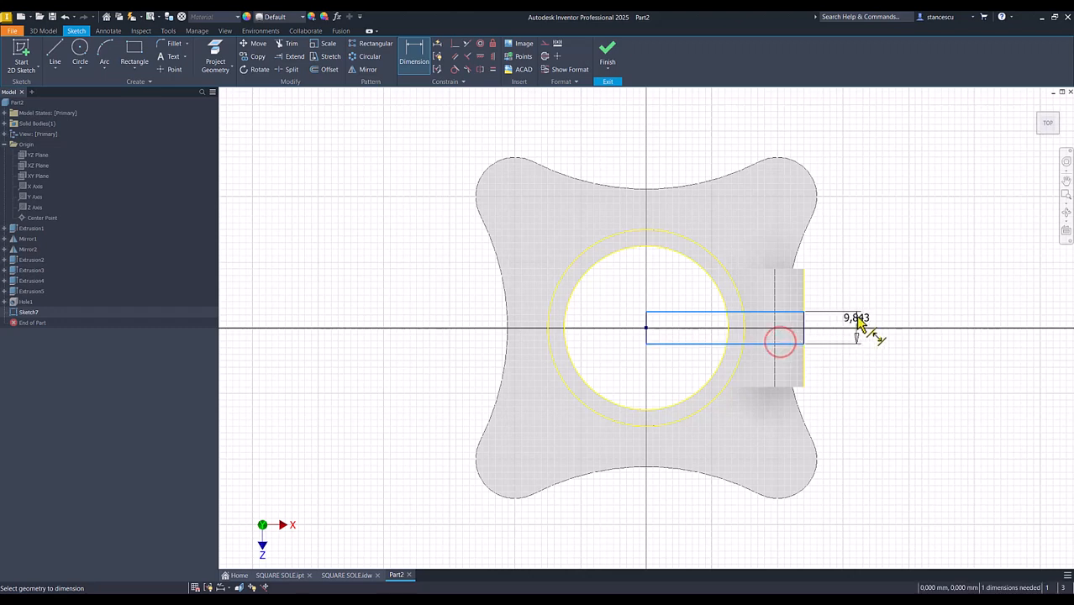
click(862, 286)
text(3)
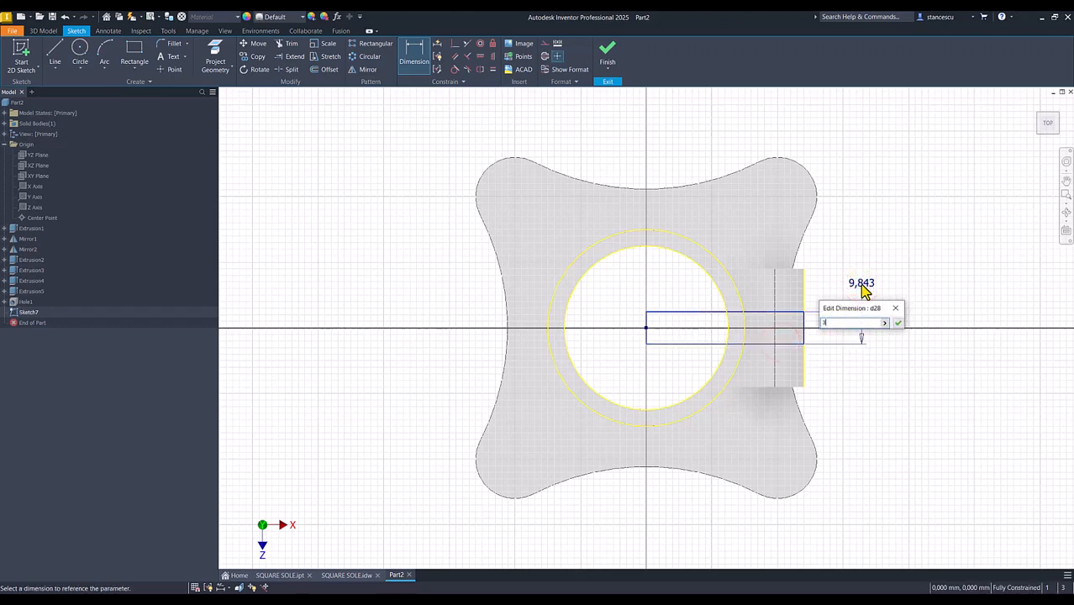
key(Return)
click(606, 55)
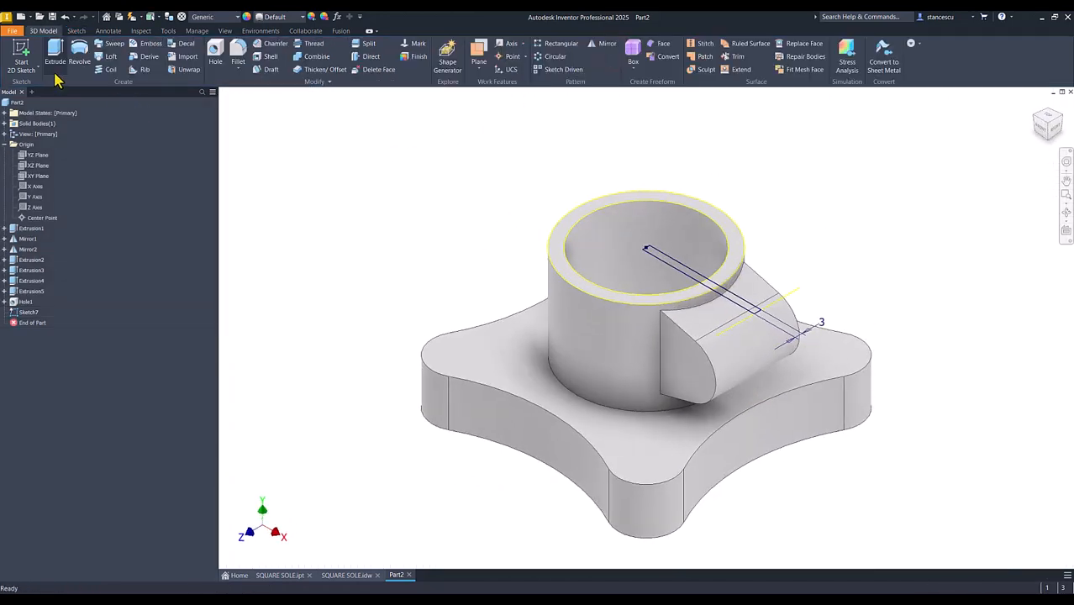
Extrude the slot profile as a cut through all, splitting the boss wall, lug and base edge
click(55, 52)
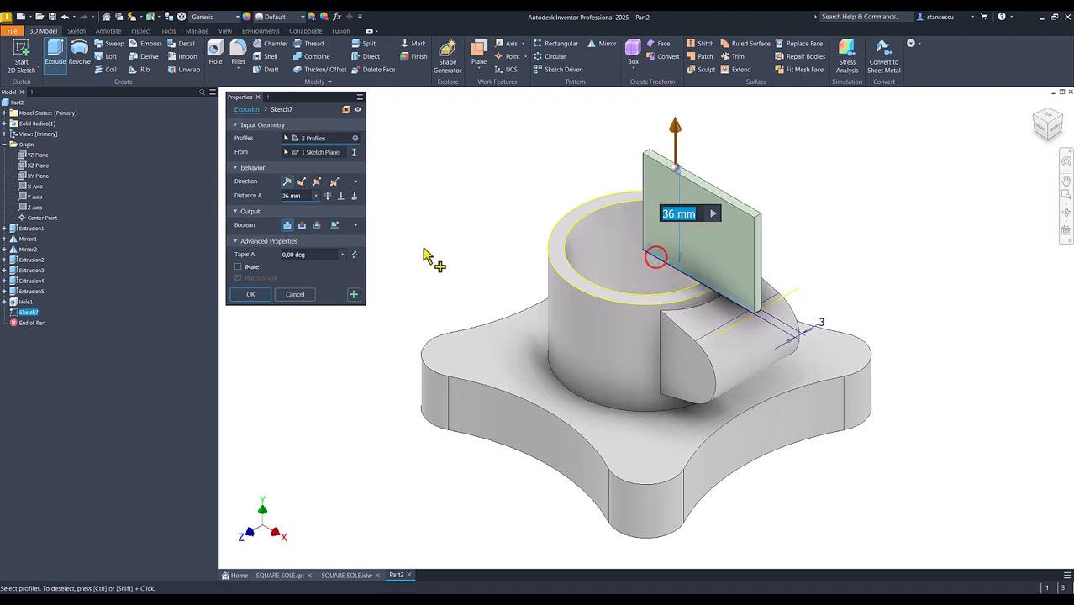
click(302, 226)
click(328, 196)
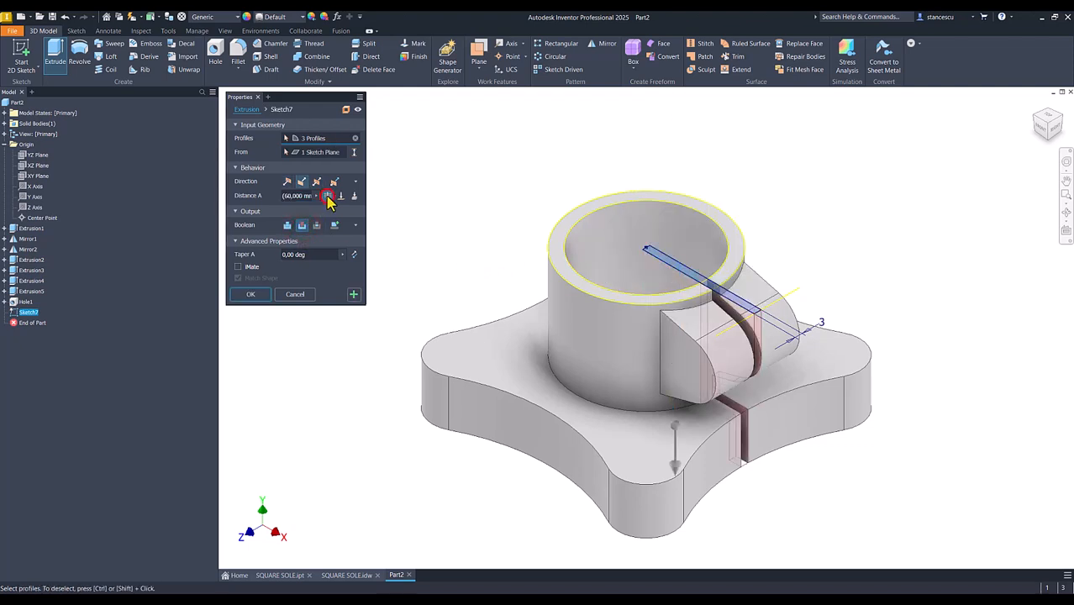
click(262, 295)
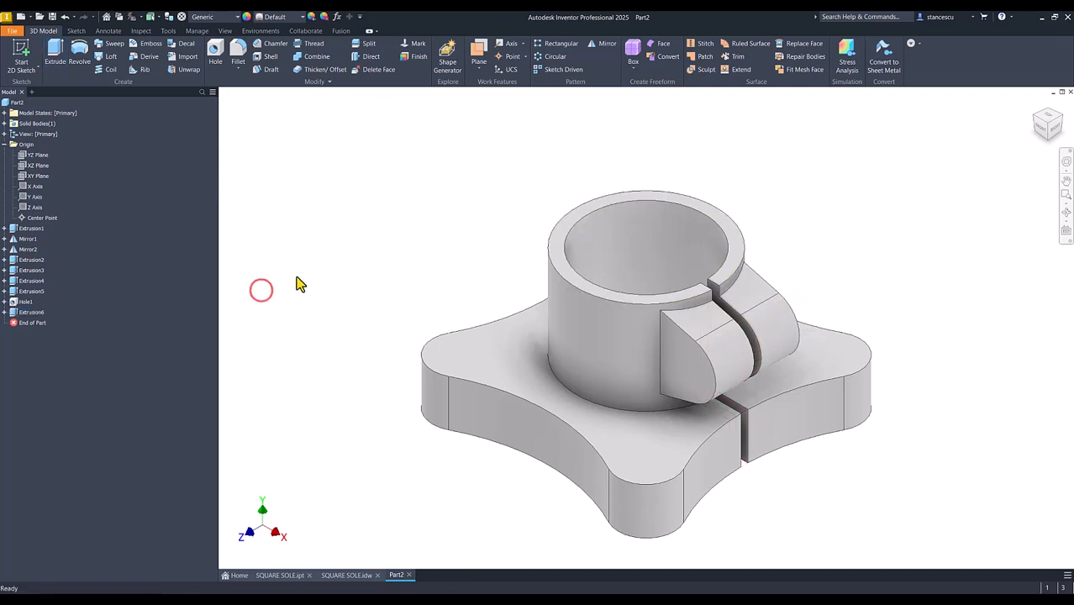
Check the SQUARE SOLE.idw drawing and examine the clamping lug's counterbored and threaded hole in SQUARE SOLE.ipt
click(346, 576)
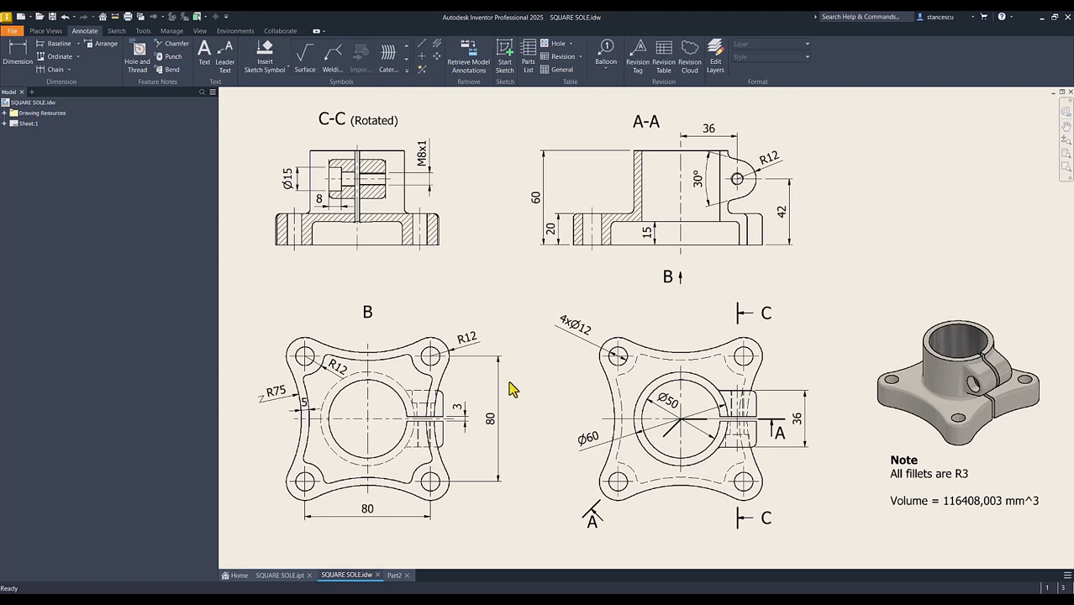
click(395, 575)
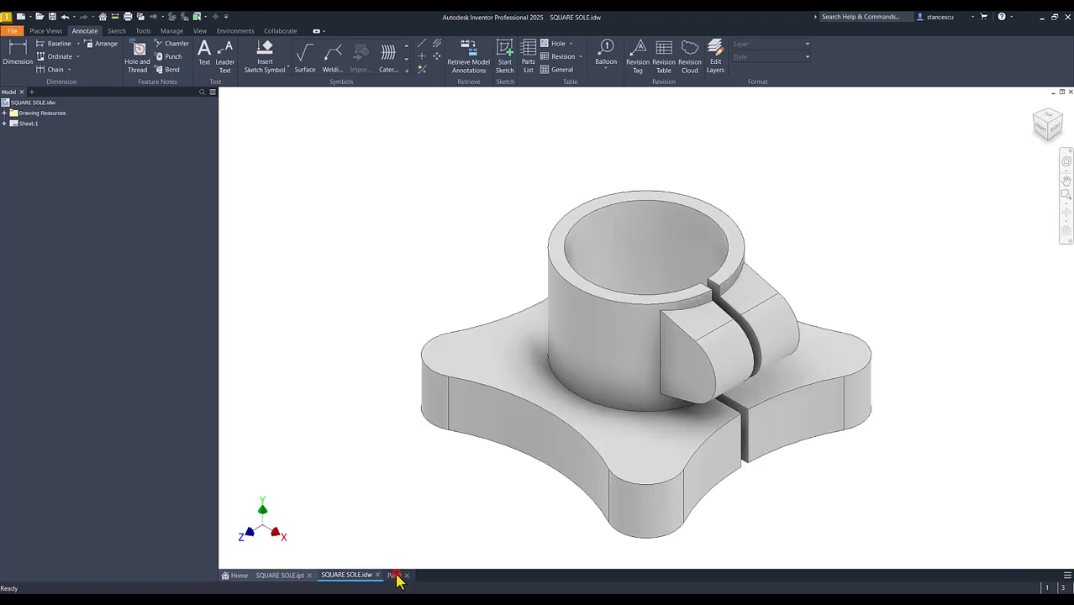
click(345, 486)
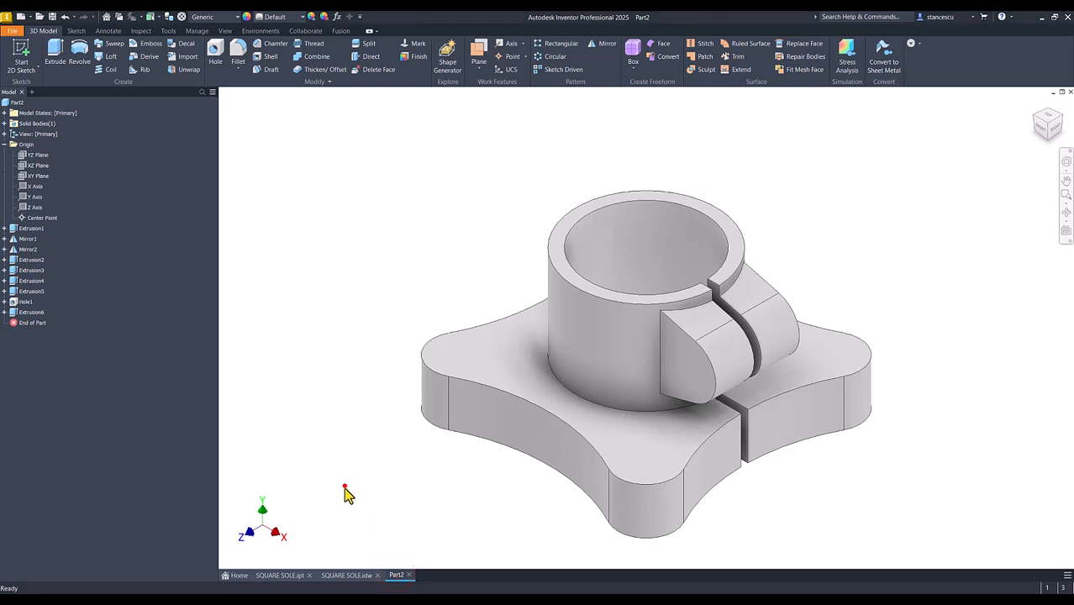
click(284, 575)
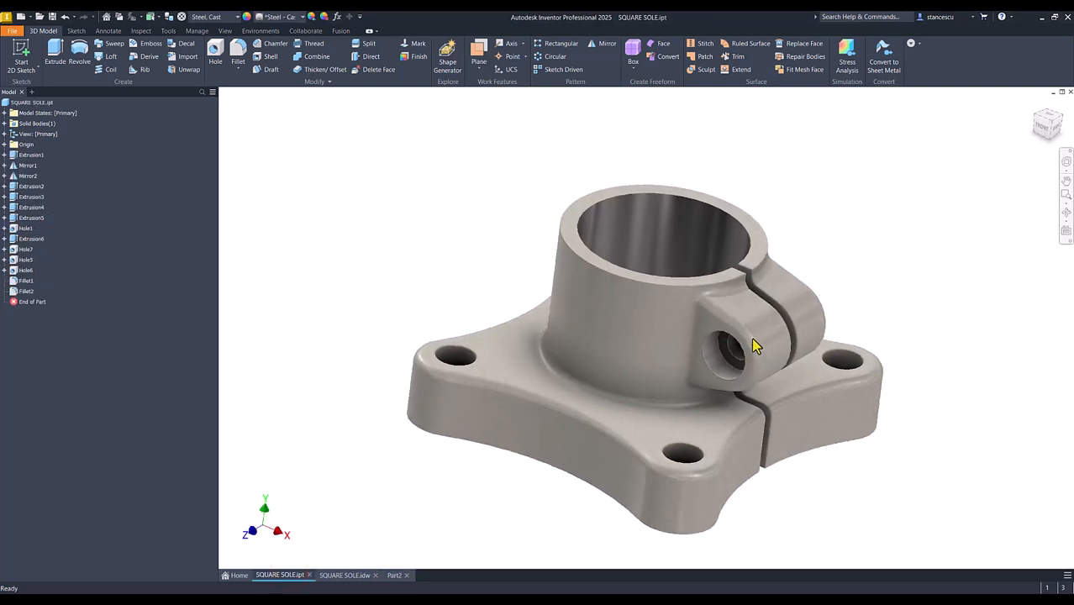
scroll(765, 361, down, 8)
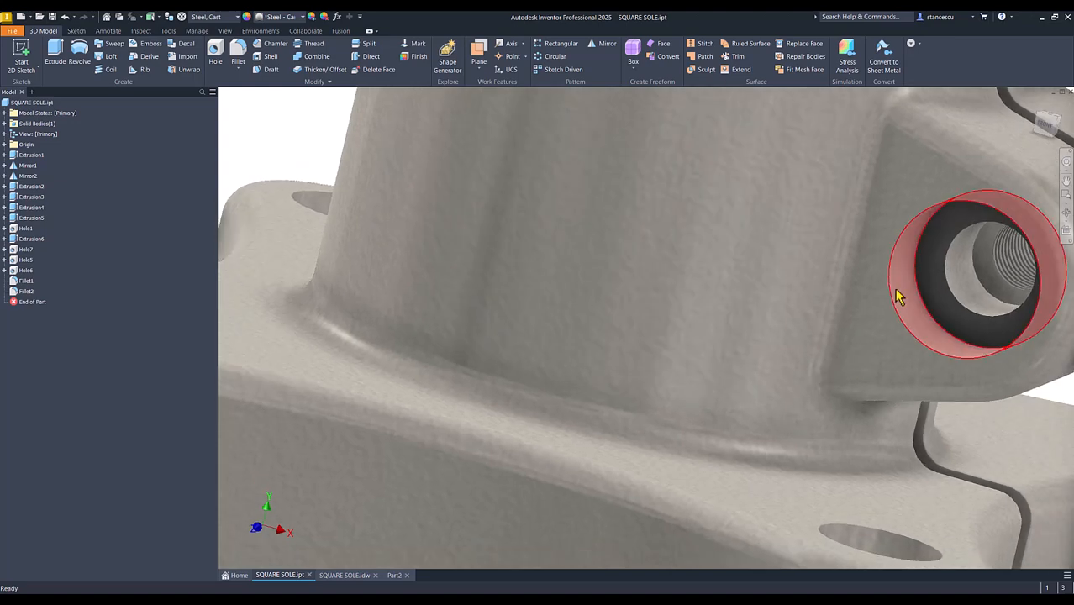
scroll(963, 282, up, 1)
shift+middle_drag(960, 282, 1007, 279)
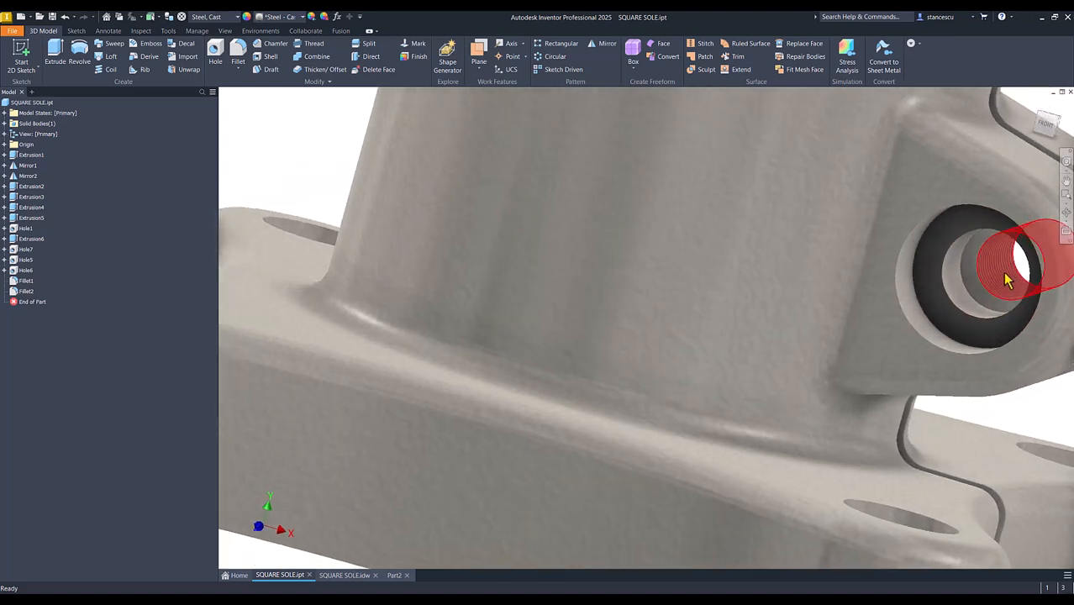
key(F6)
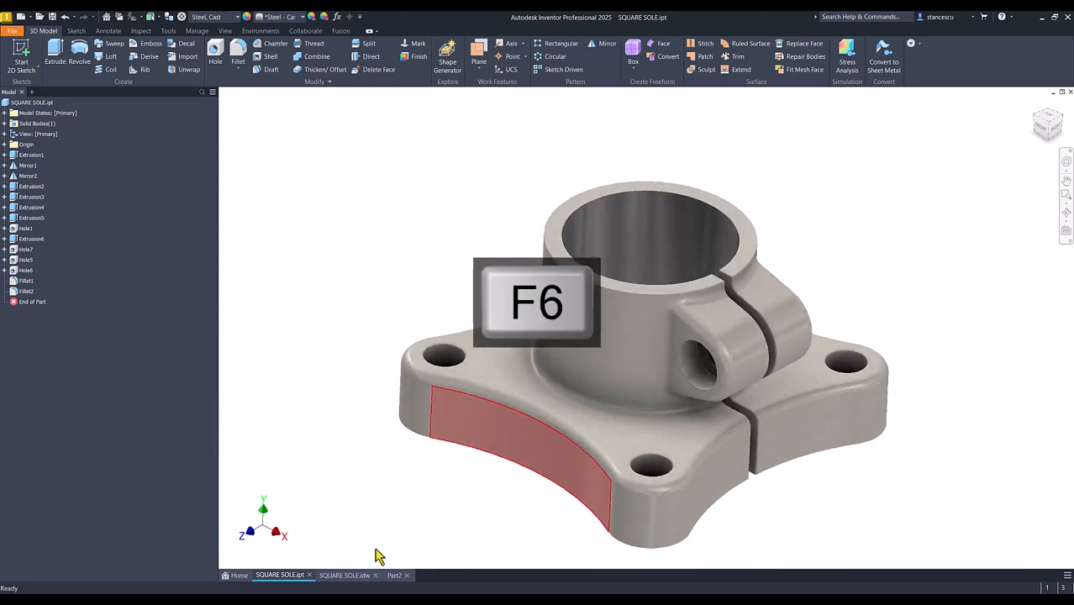
Consult section C-C in the drawing, then start a counterbored hole in Part2 on the lug's flat side face, concentric with its rounded edge
click(351, 577)
click(283, 189)
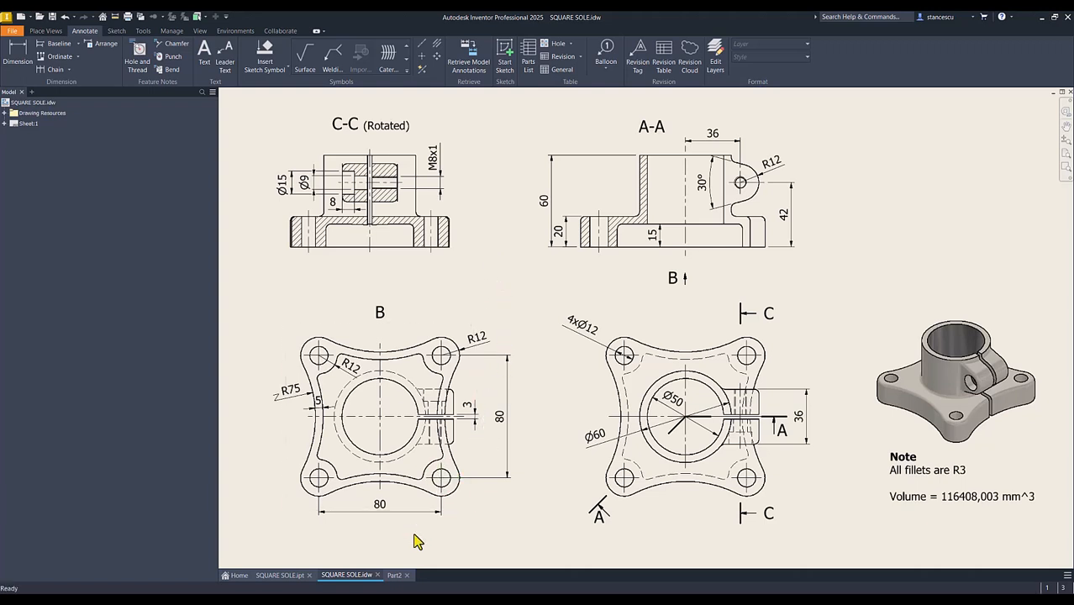
click(395, 573)
click(394, 576)
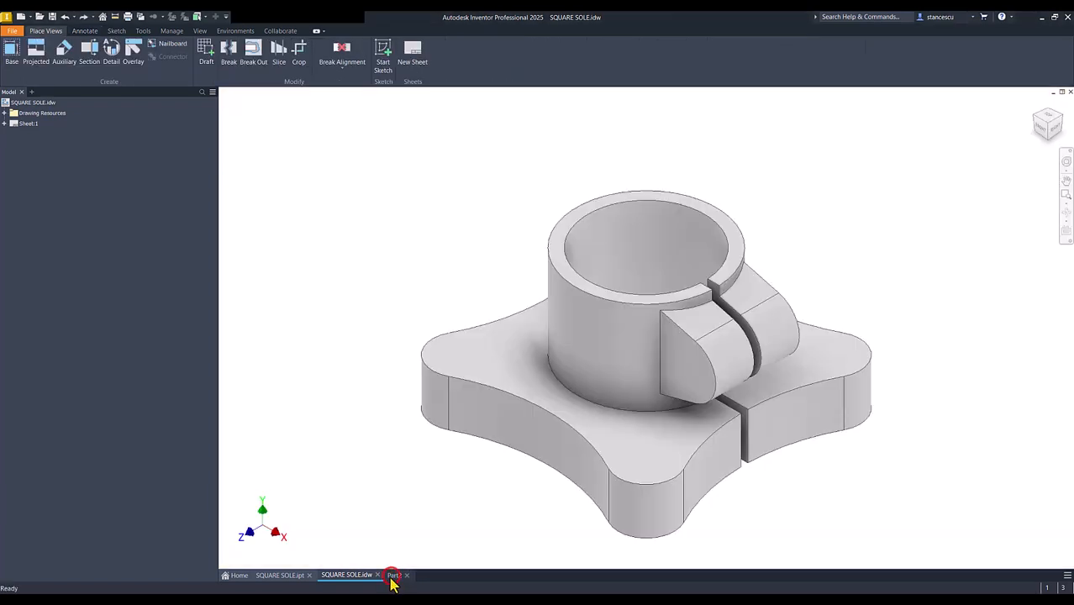
click(215, 52)
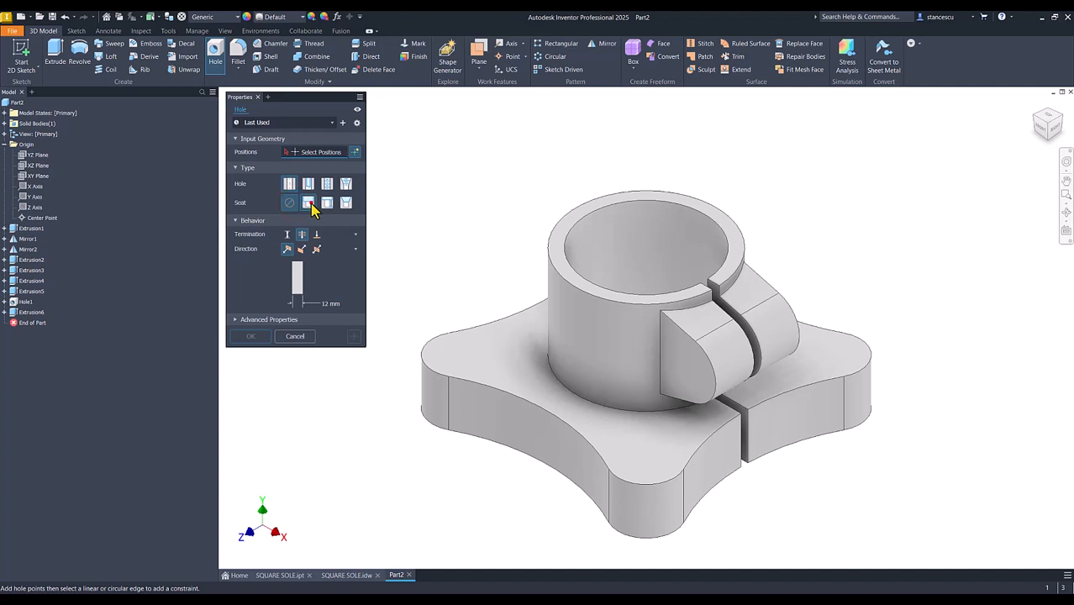
click(308, 204)
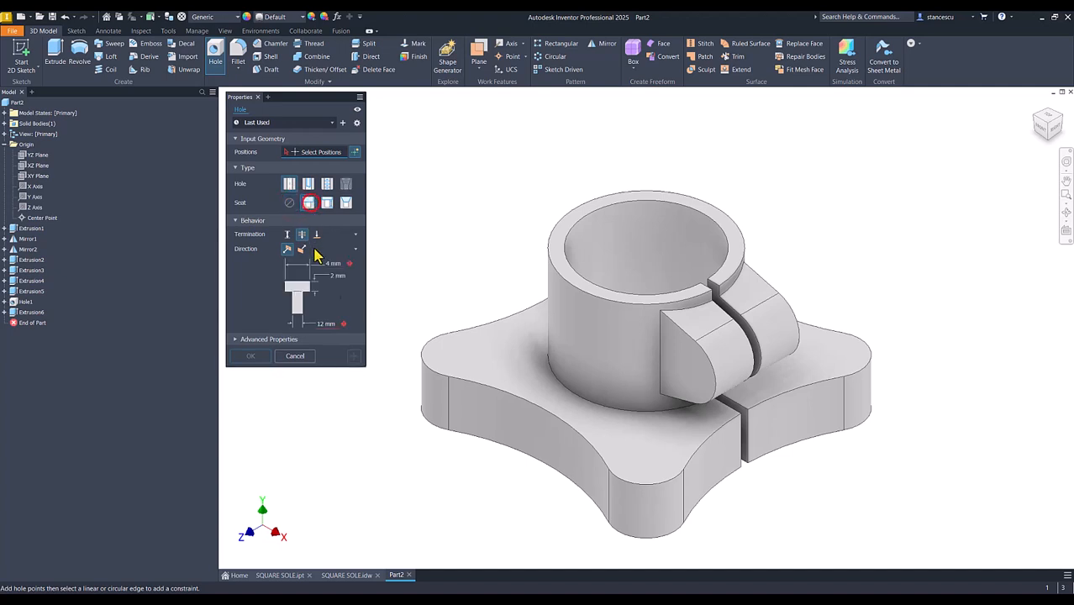
click(671, 368)
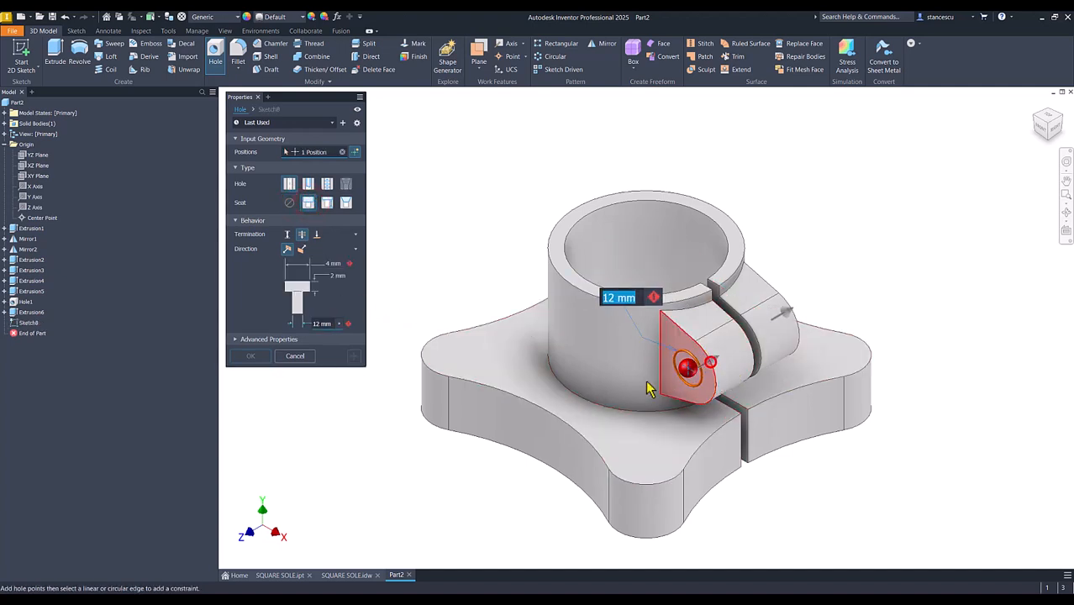
Set the lug hole's counterbore diameter to 15 mm, counterbore depth to 8 mm and hole diameter to 9 mm
click(332, 263)
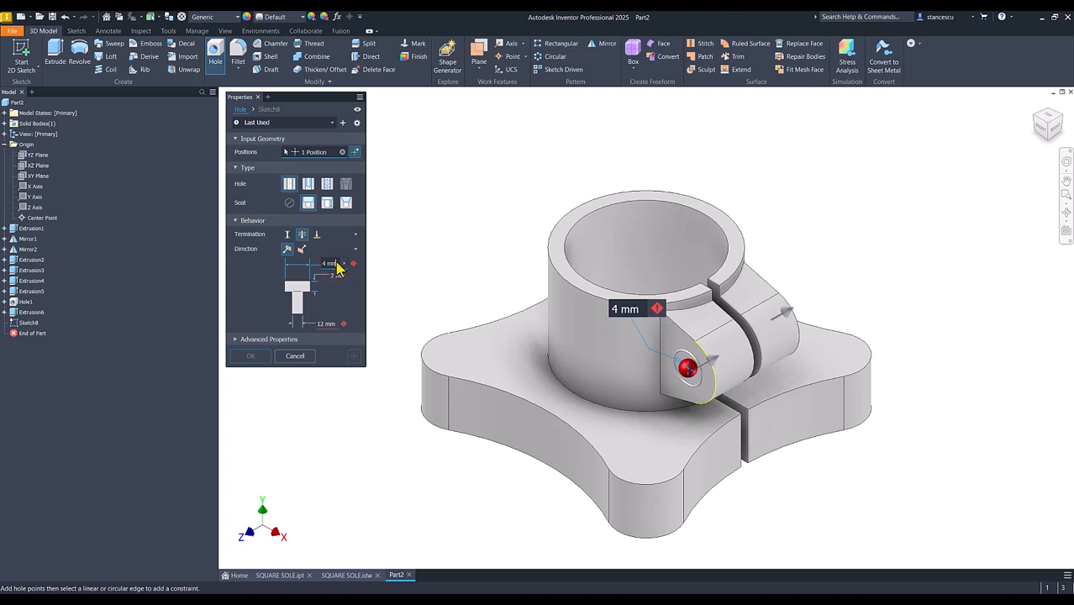
key(Right)
key(shift+Home)
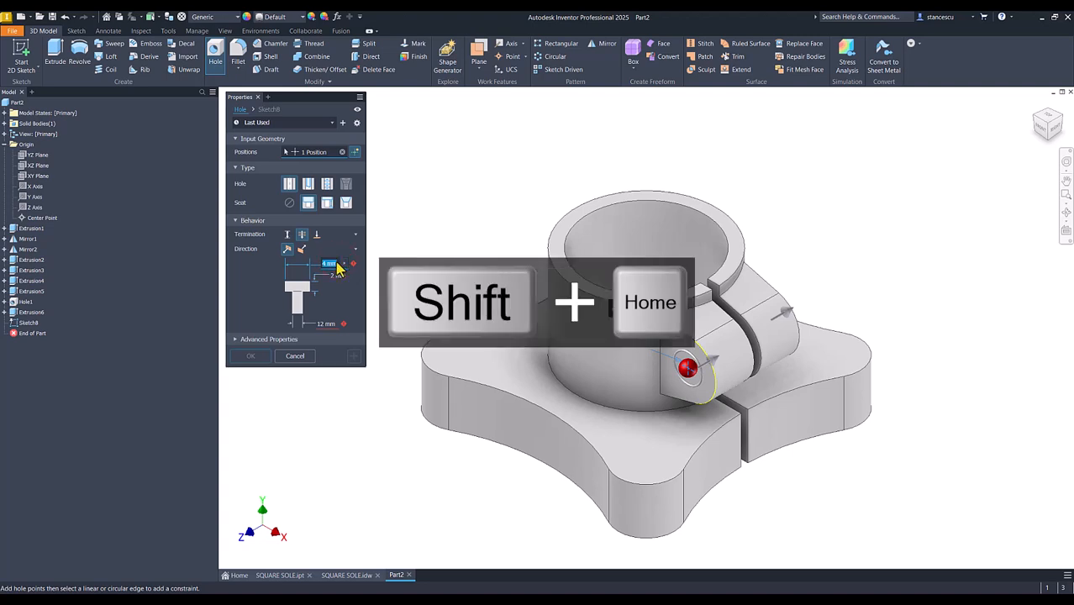
text(15)
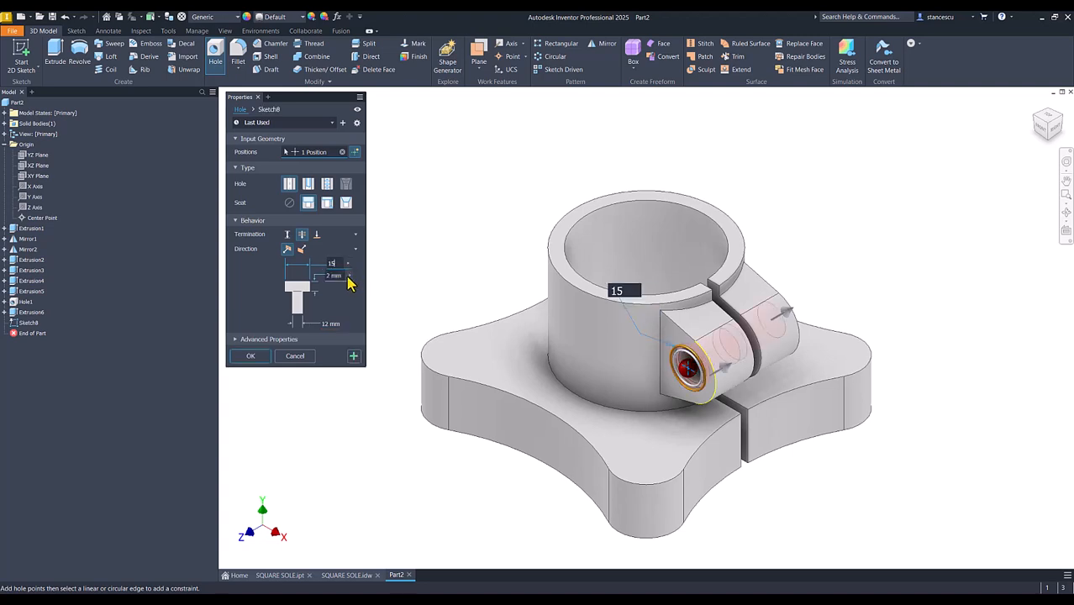
click(346, 276)
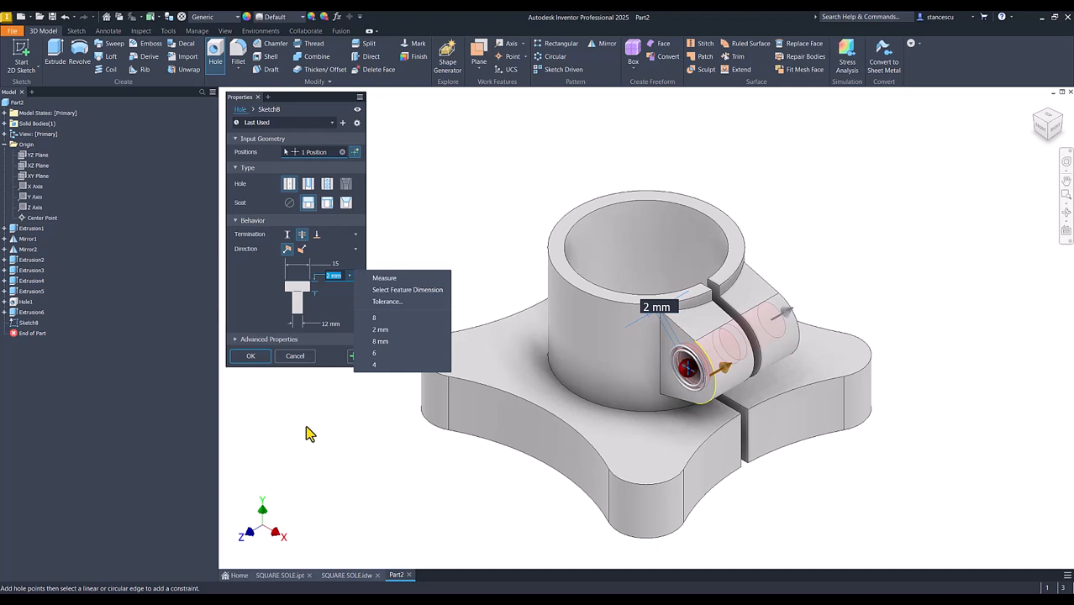
click(336, 277)
text(8)
click(325, 323)
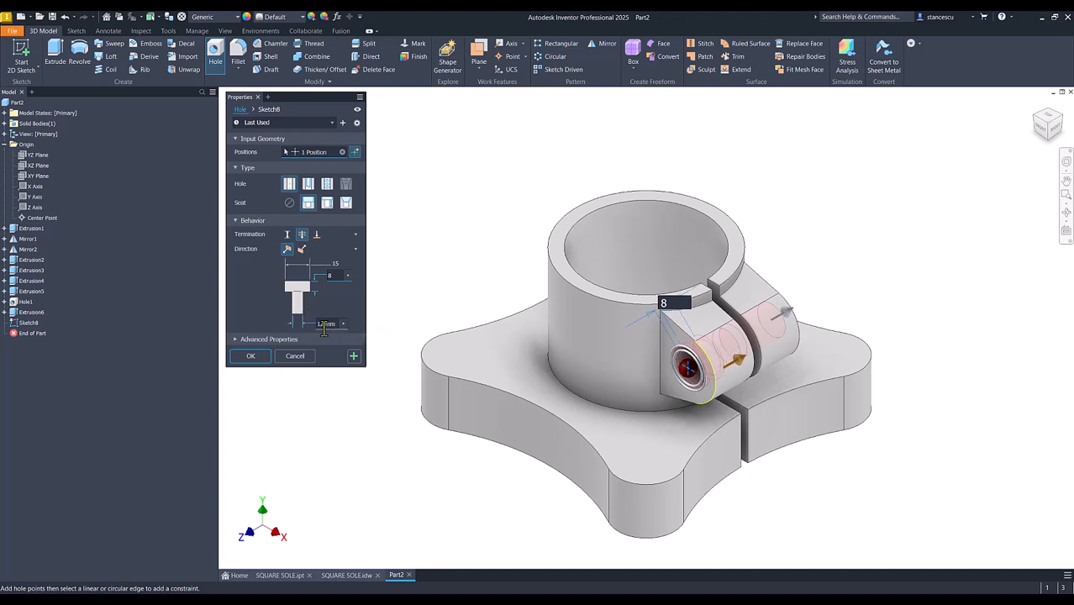
text(9)
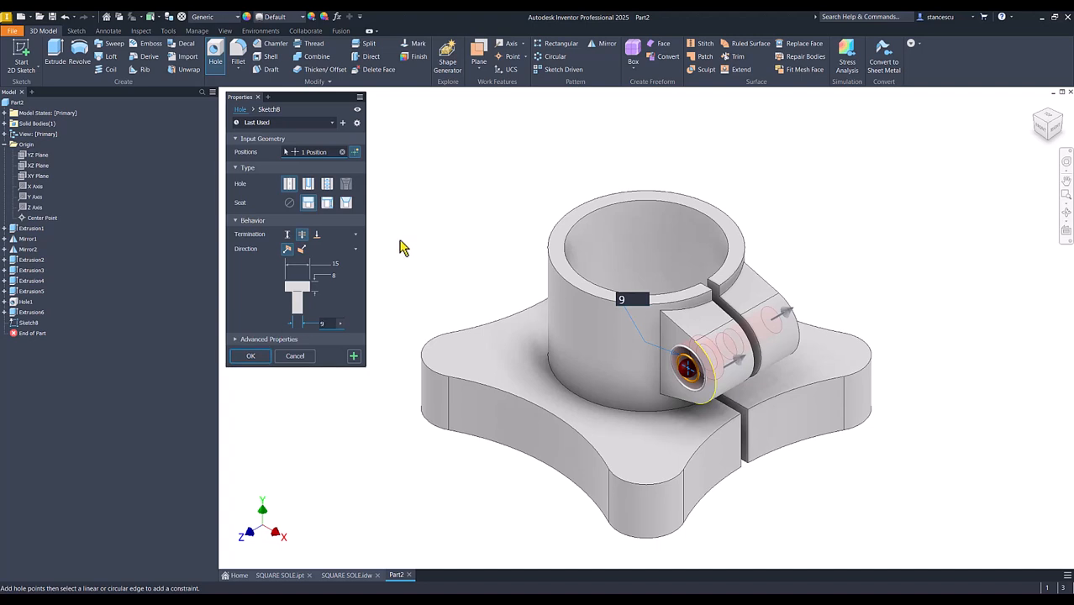
Set the counterbored hole's termination to a surface, ending at the slot wall on the opposite half of the lug
click(317, 236)
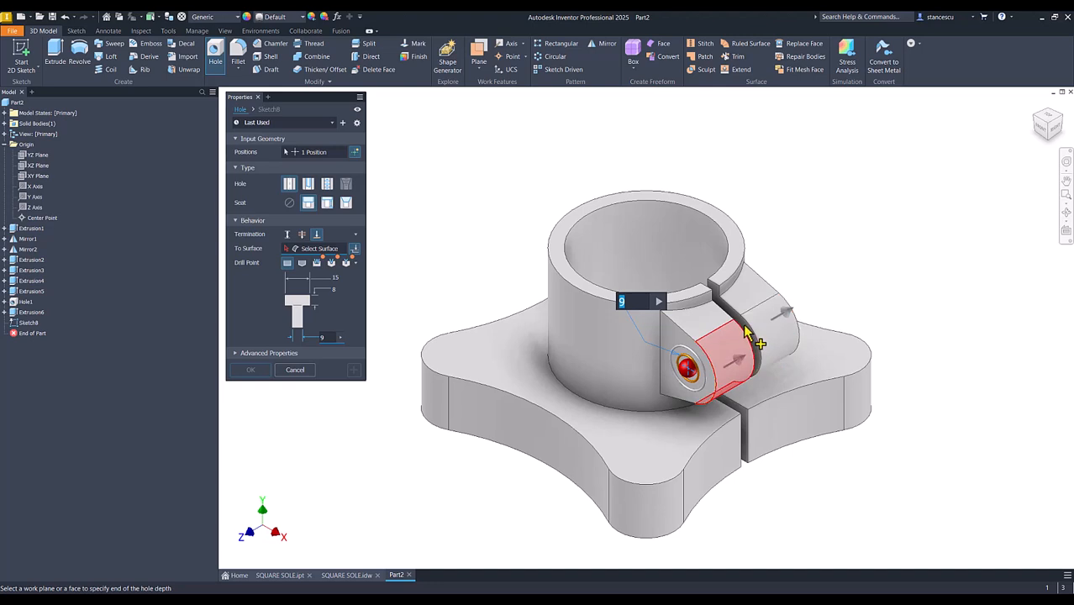
scroll(749, 333, up, 3)
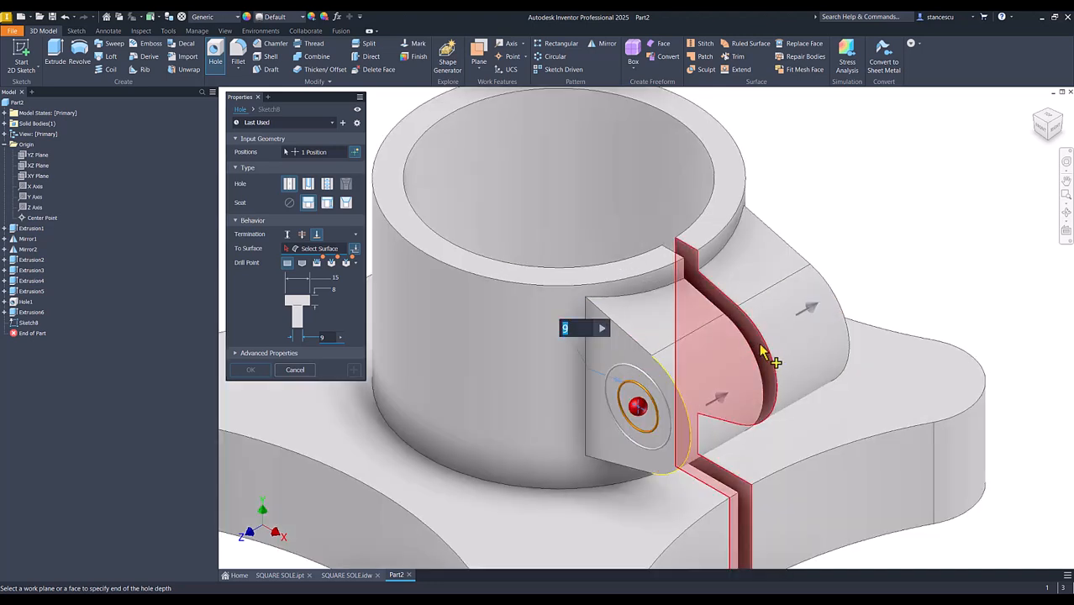
click(765, 353)
shift+middle_drag(820, 454, 710, 445)
scroll(710, 446, up, 6)
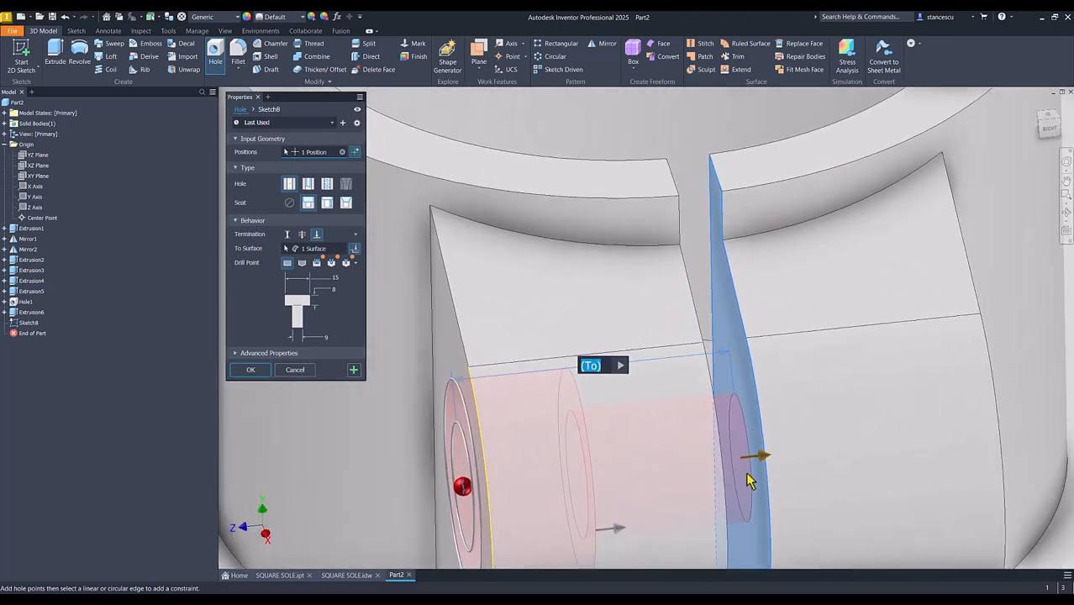
scroll(751, 485, down, 2)
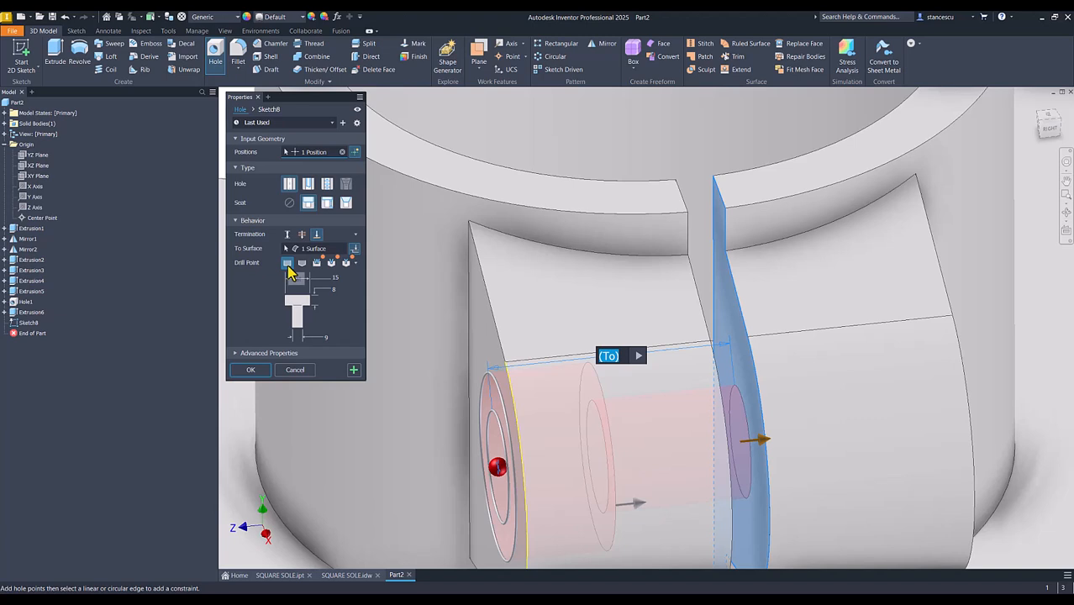
Try an angled drill point on the counterbored hole and switch it back to a flat one
click(303, 264)
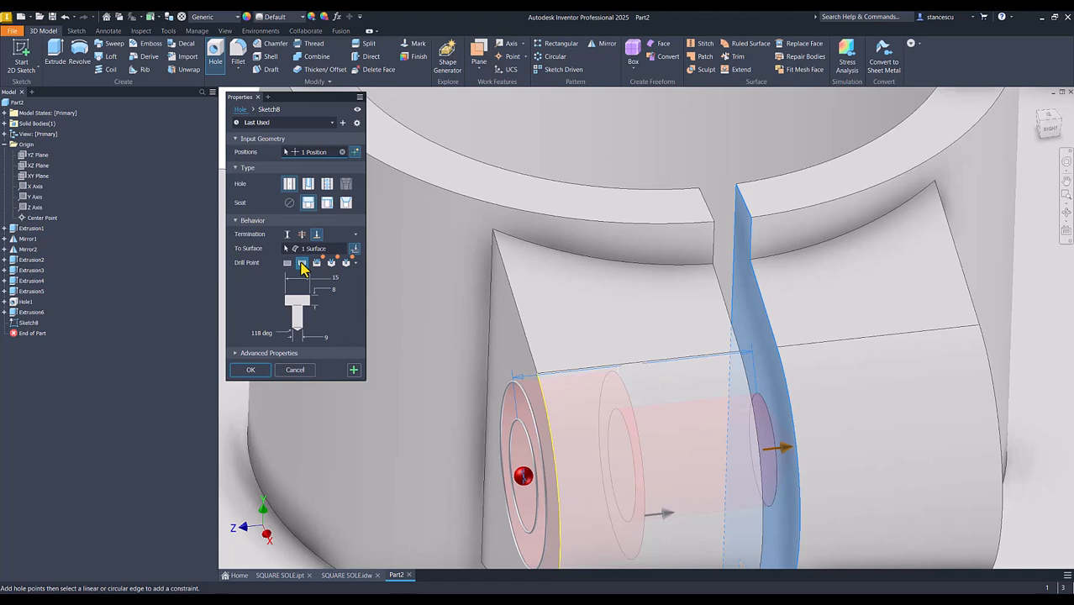
shift+middle_drag(786, 481, 713, 466)
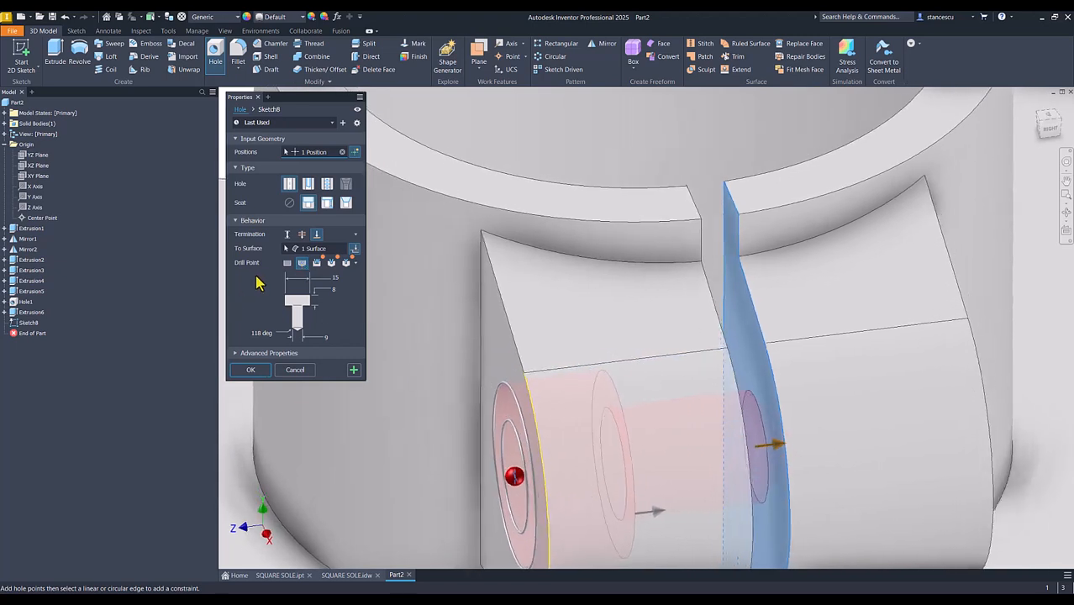
click(287, 263)
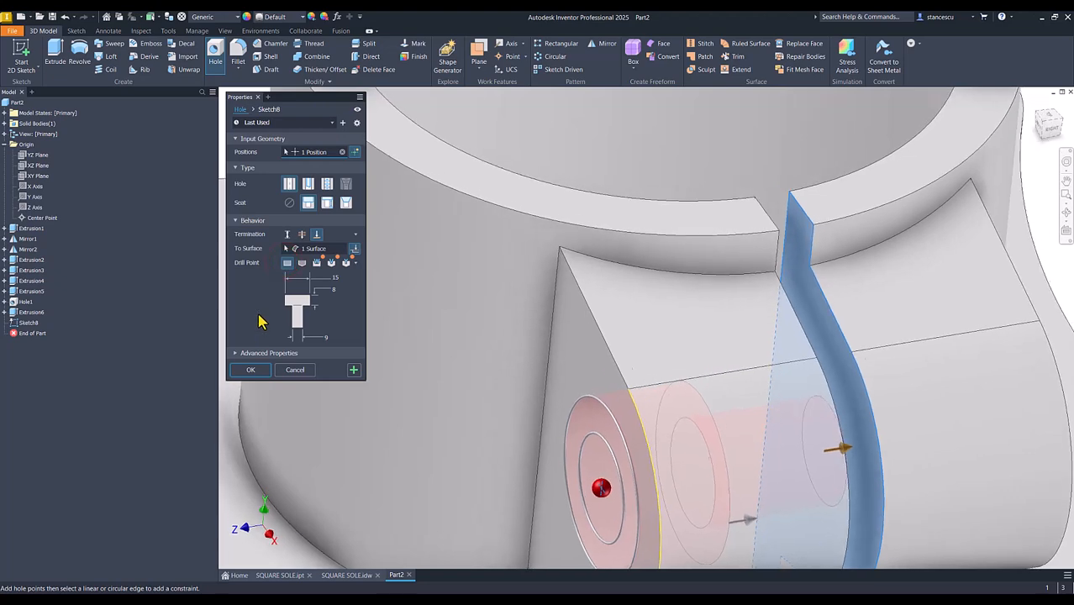
Create the counterbored hole, then start a tapped hole with no seat and the ISO Metric profile thread type
click(253, 371)
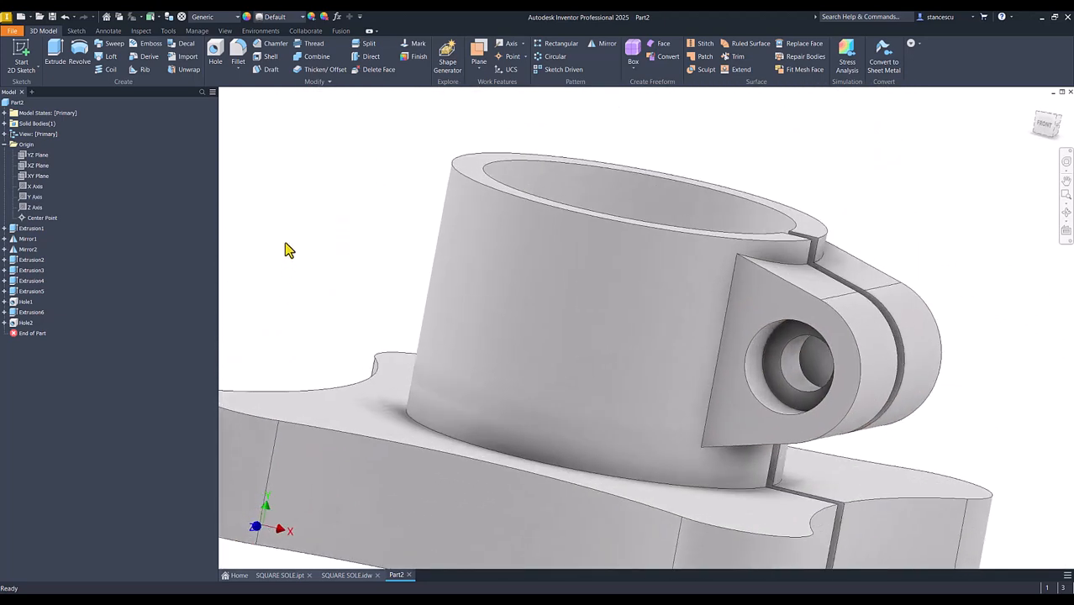
click(215, 52)
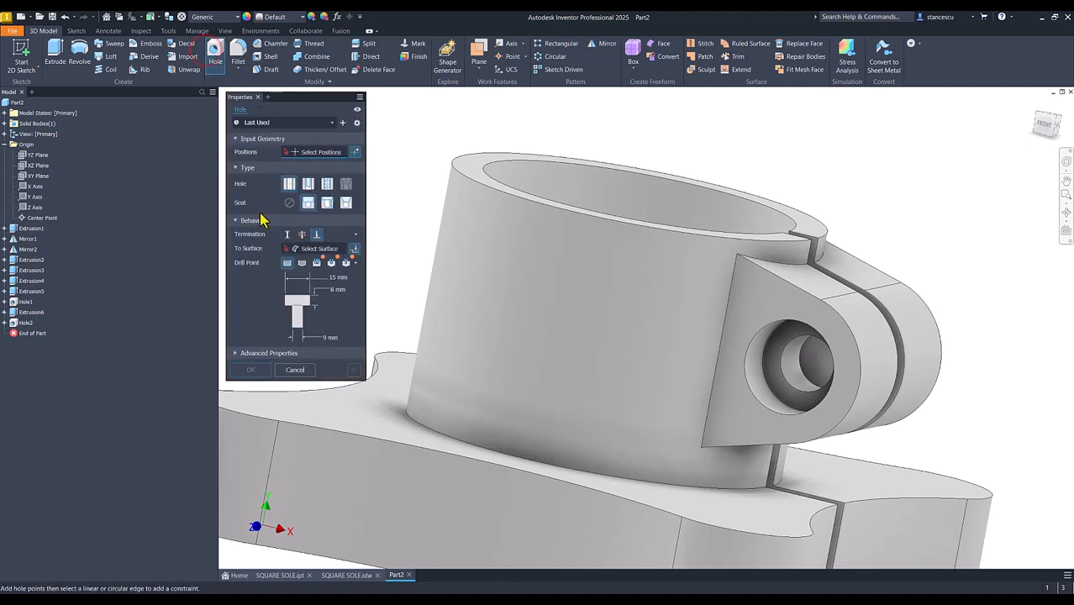
click(289, 204)
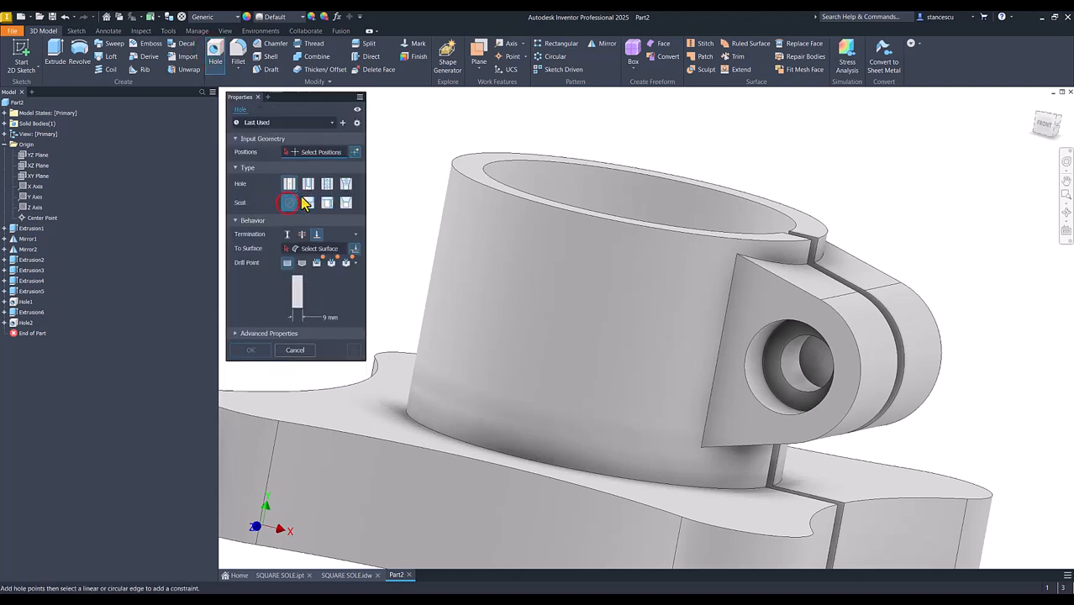
click(328, 185)
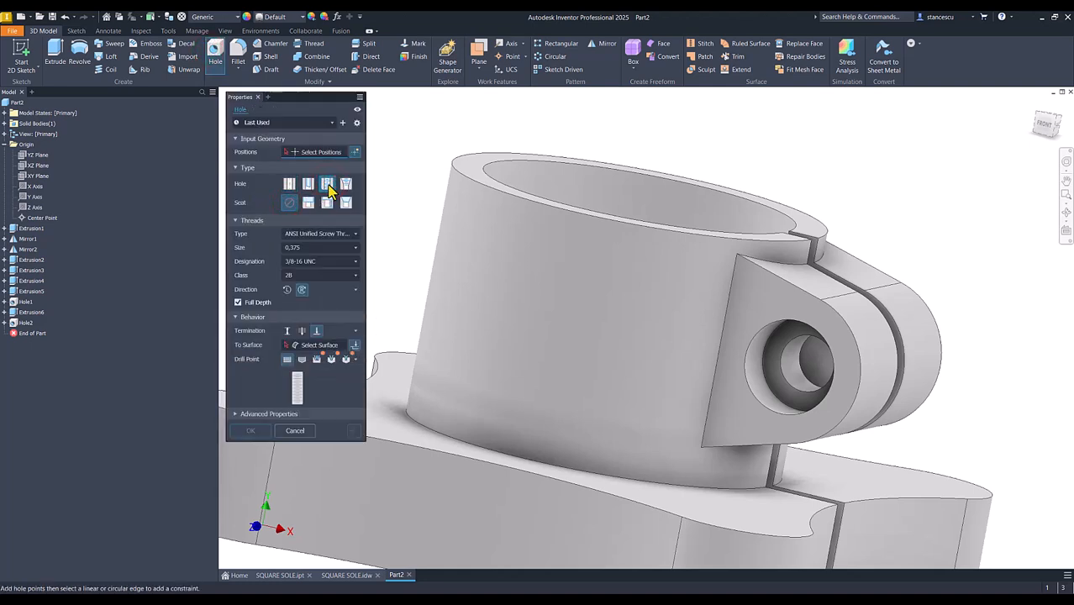
click(318, 234)
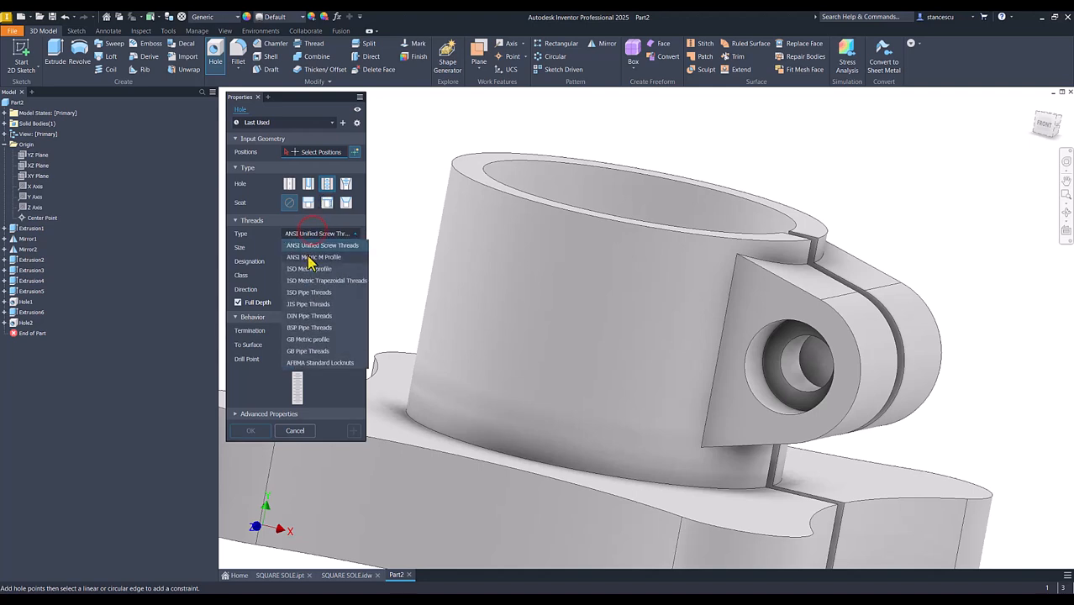
click(308, 269)
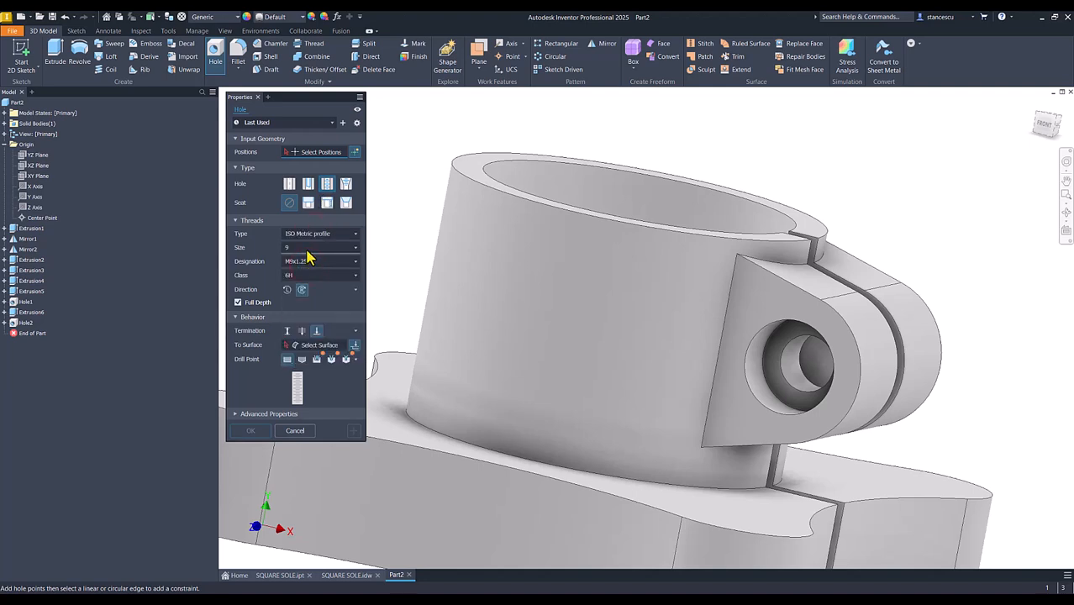
Set the tapped hole's thread size to 8 and its designation to M8x1
click(307, 250)
scroll(307, 262, up, 1)
click(299, 260)
click(309, 262)
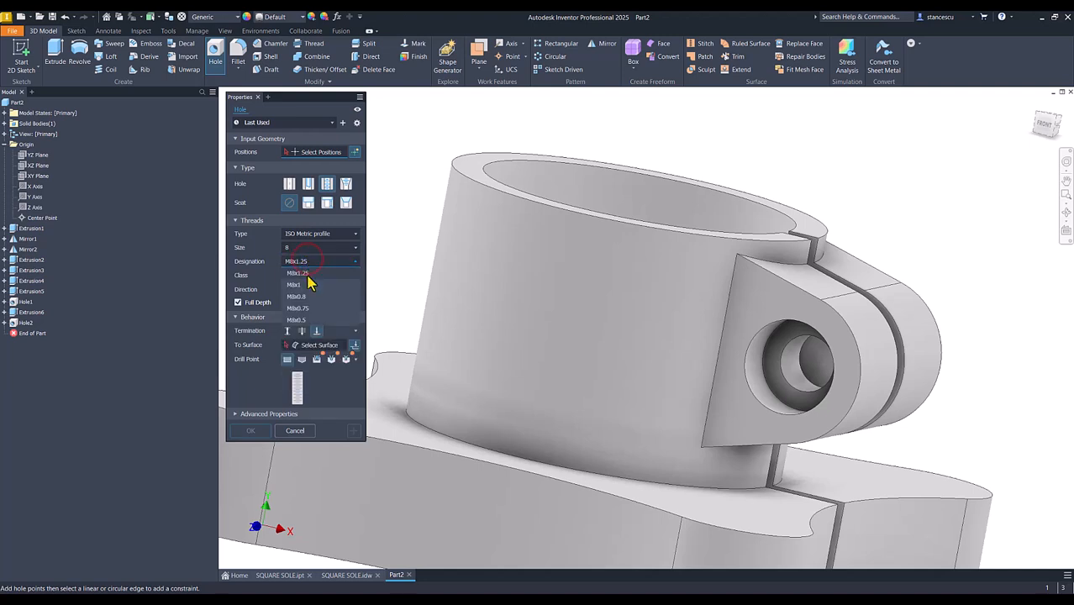
click(301, 287)
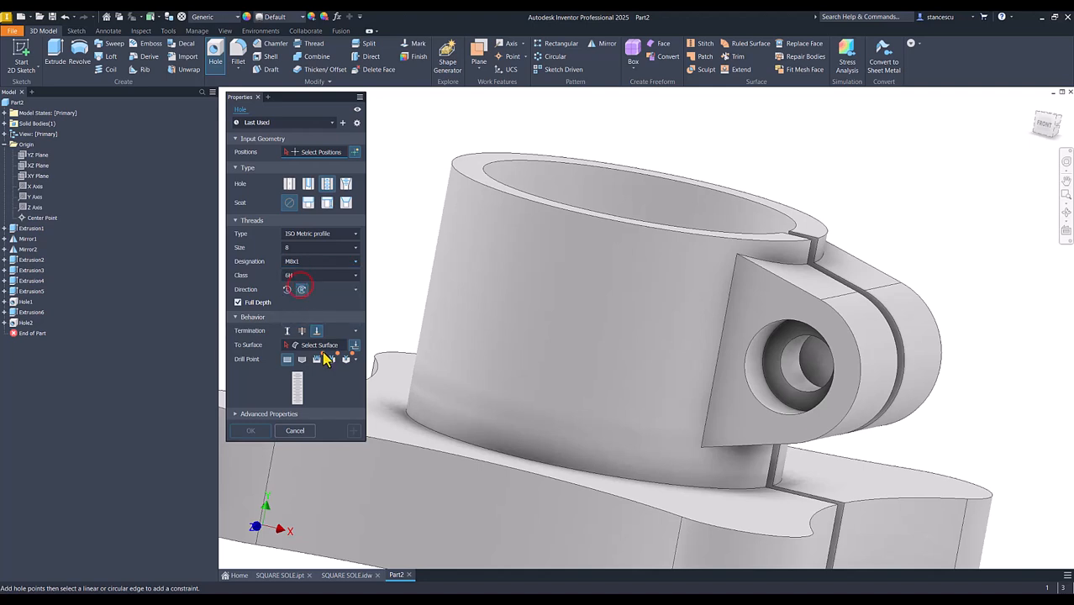
Place the M8x1 tapped hole on the counterbore's floor, concentric with the 9 mm hole, and cut it through all
mouse_move(807, 405)
shift+middle_down()
mouse_move(841, 412)
mouse_move(821, 410)
mouse_move(815, 396)
shift+middle_up()
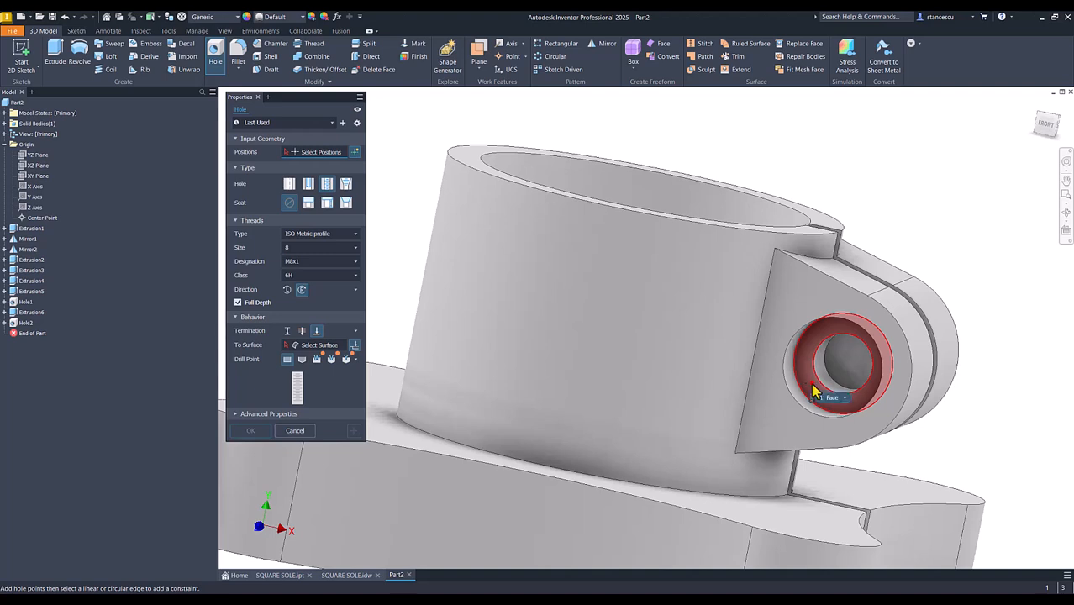
click(812, 382)
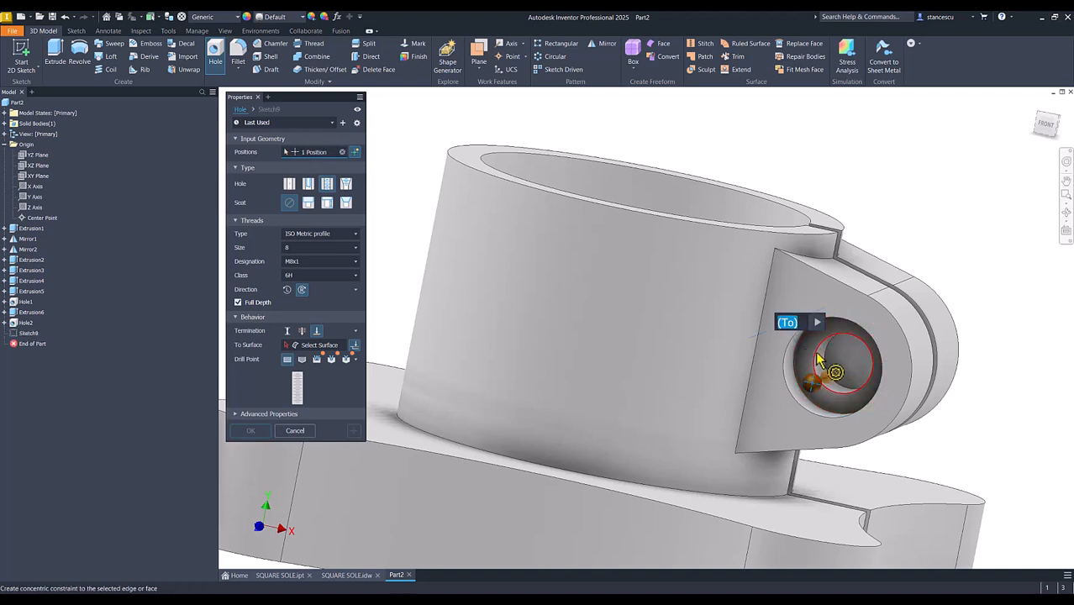
click(820, 360)
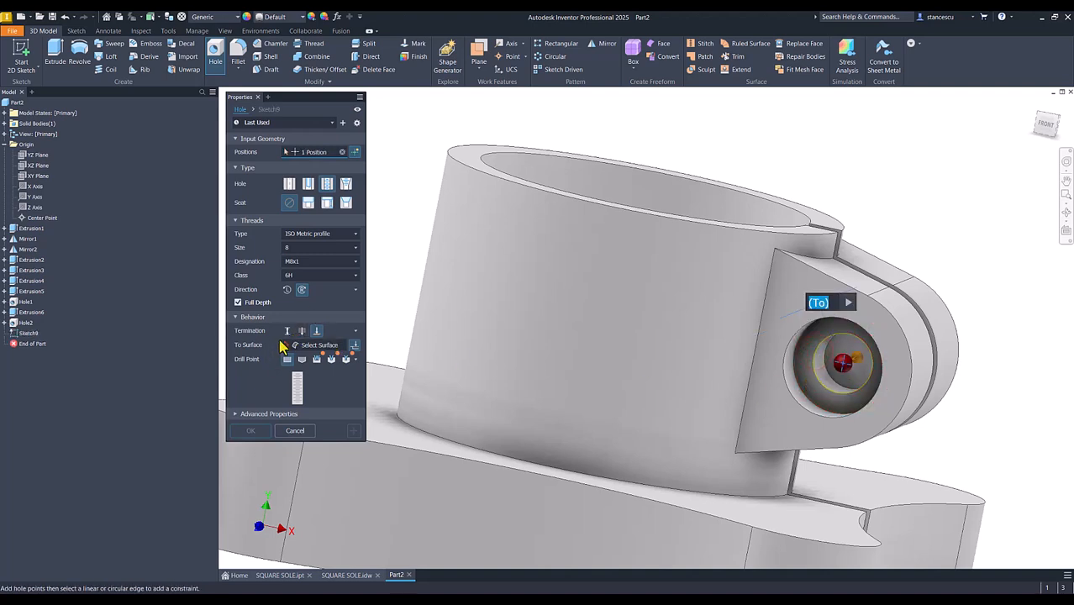
click(302, 332)
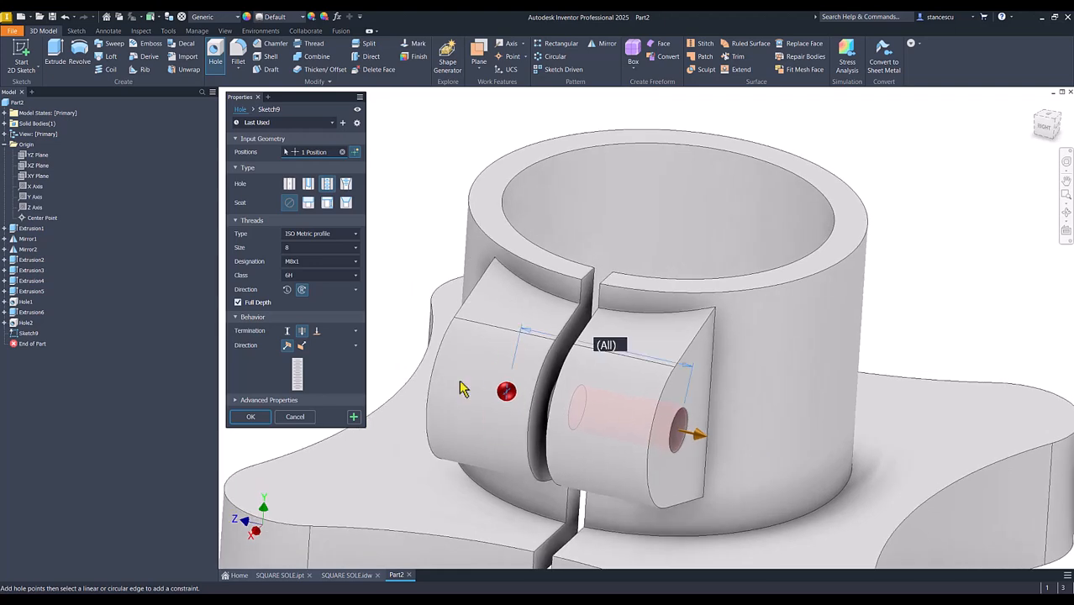
click(252, 417)
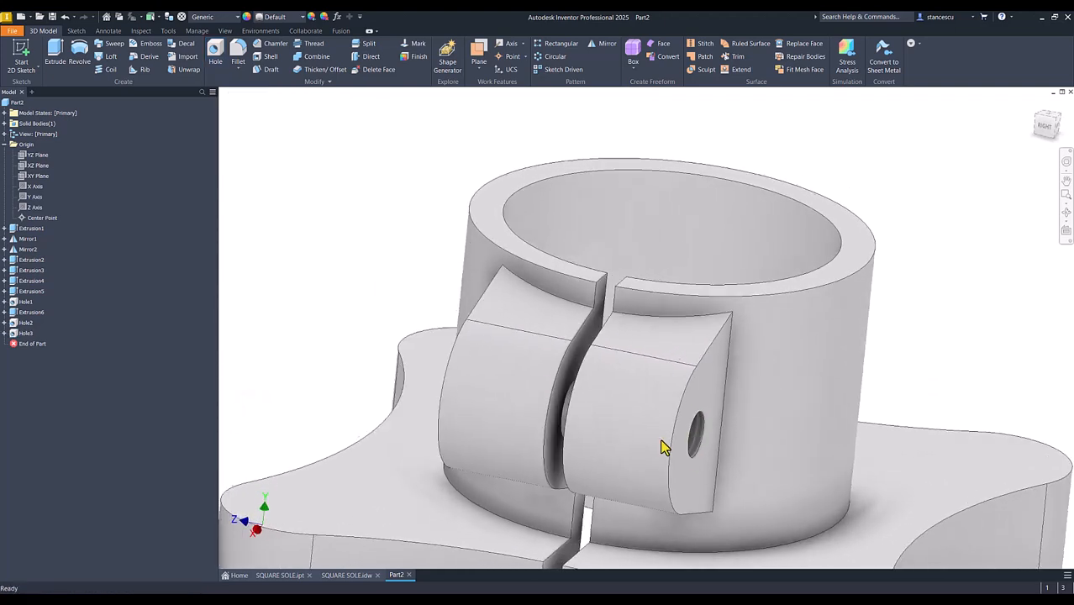
Consult the SQUARE SOLE drawing for the base holes and the fillet radius, then return to the Part2 model
key(F6)
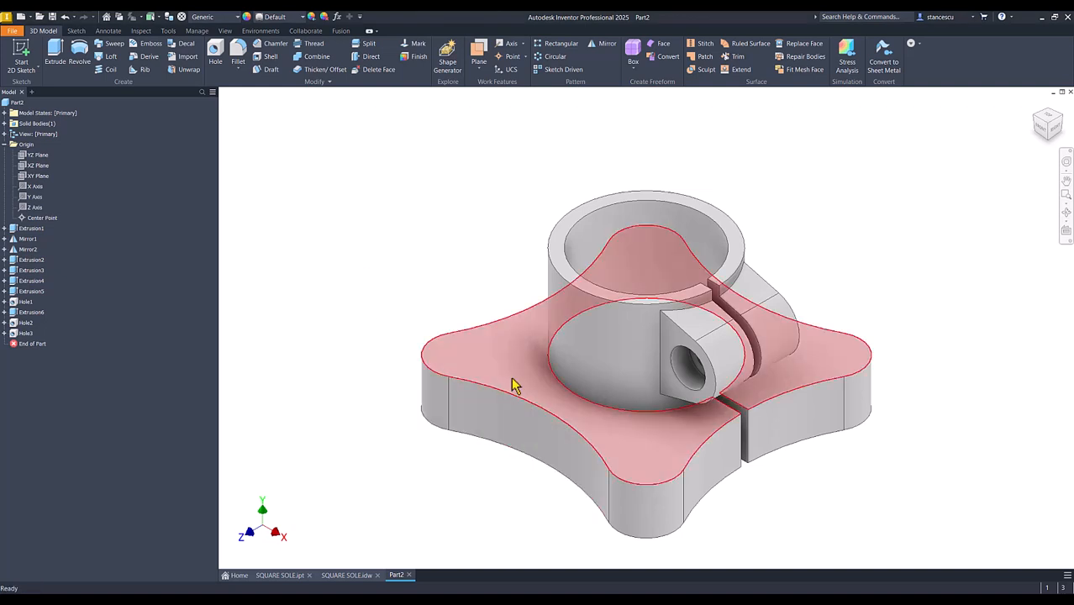
click(349, 576)
click(588, 326)
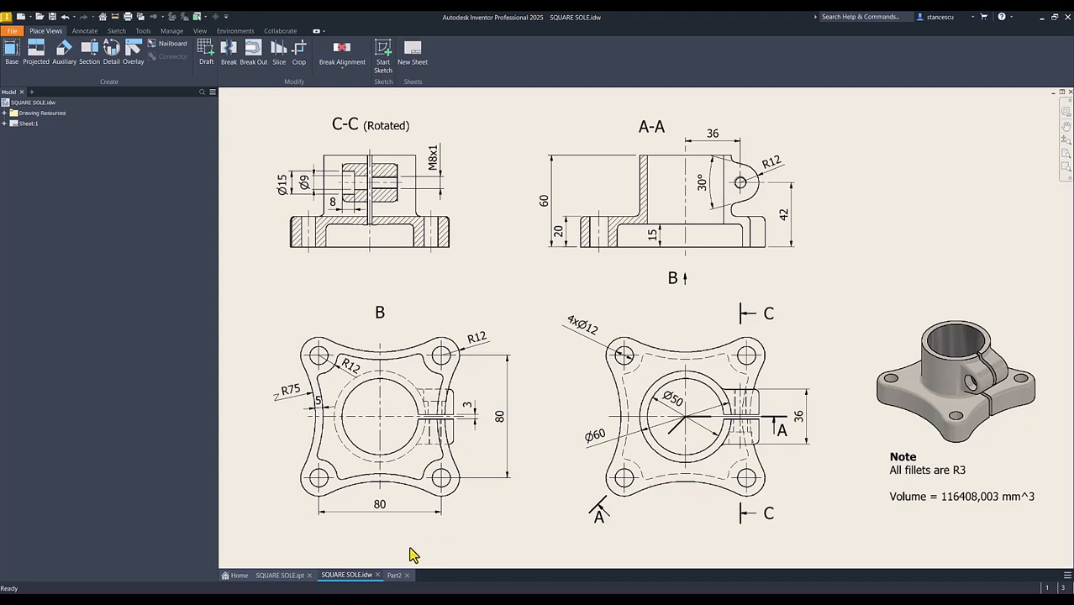
click(394, 575)
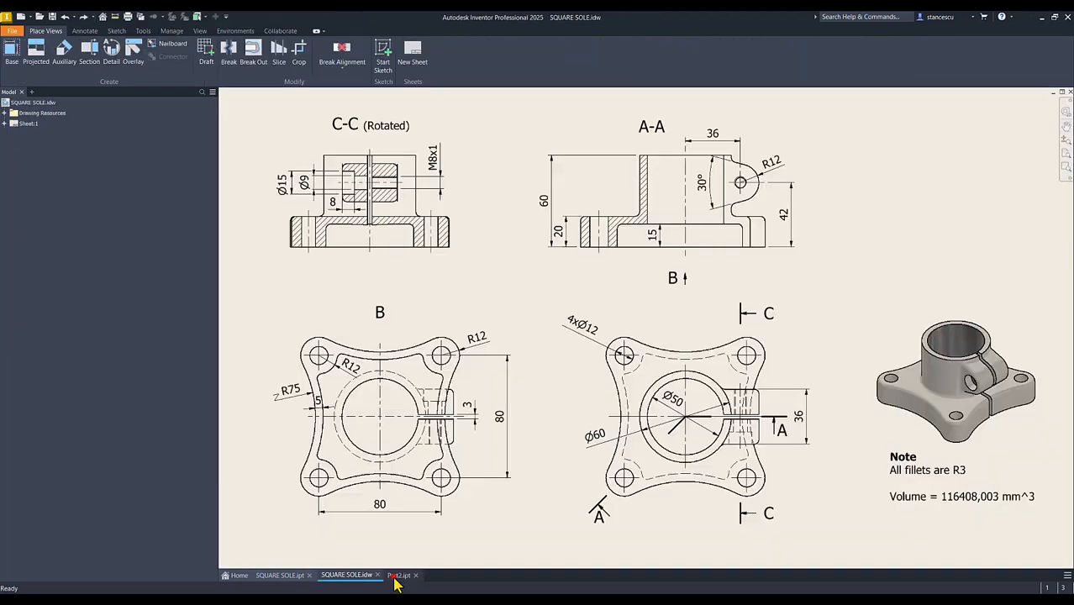
click(395, 576)
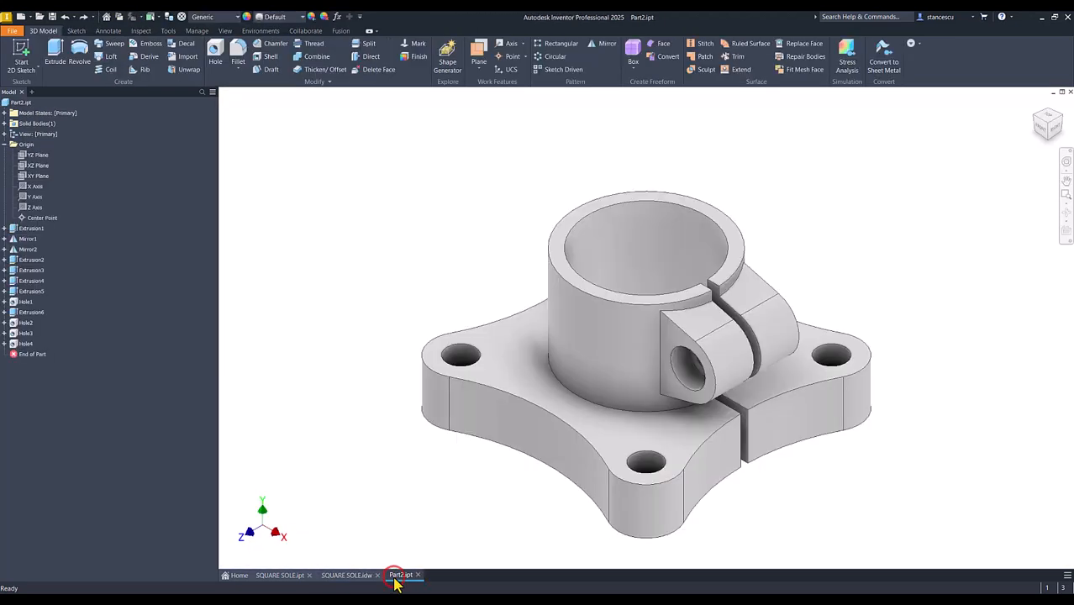
Start a 3 mm fillet on the base plate's upper outer edge and both upper edges where the lug meets the cylinder
click(539, 410)
text(f)
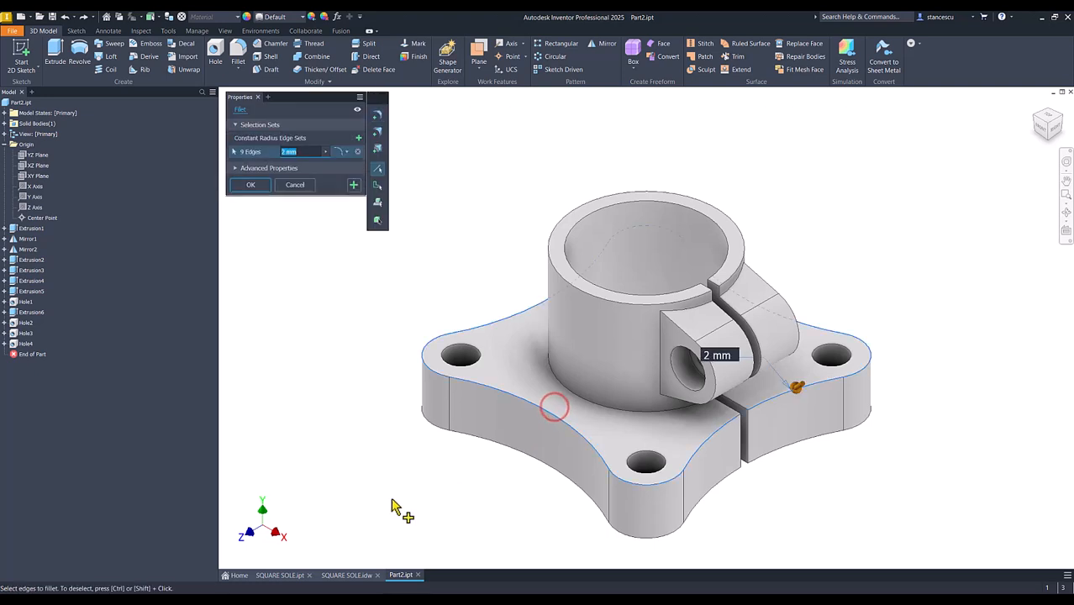
text(3)
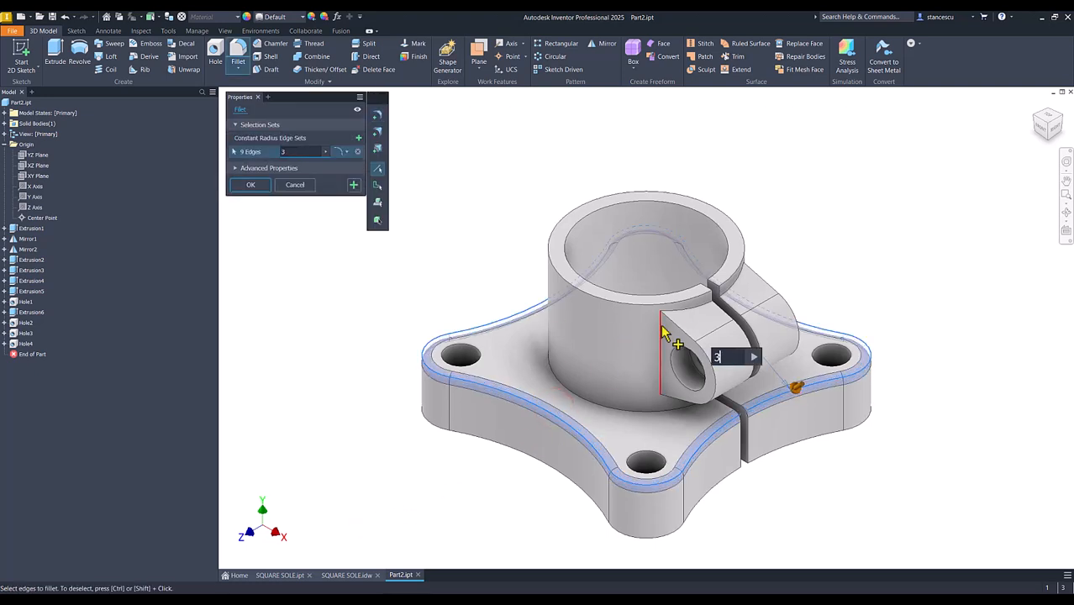
click(691, 312)
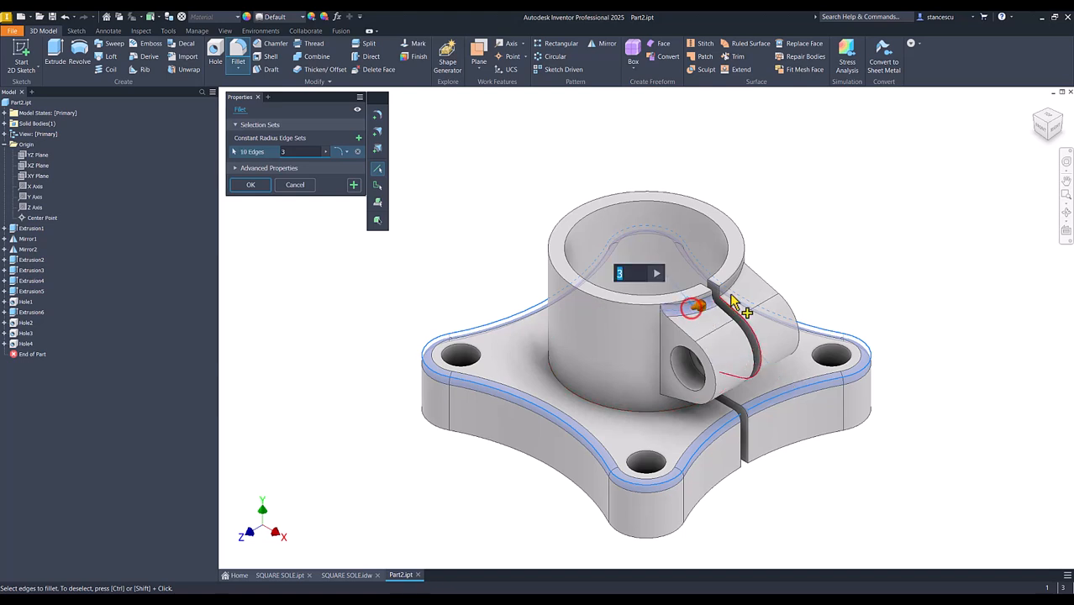
click(740, 288)
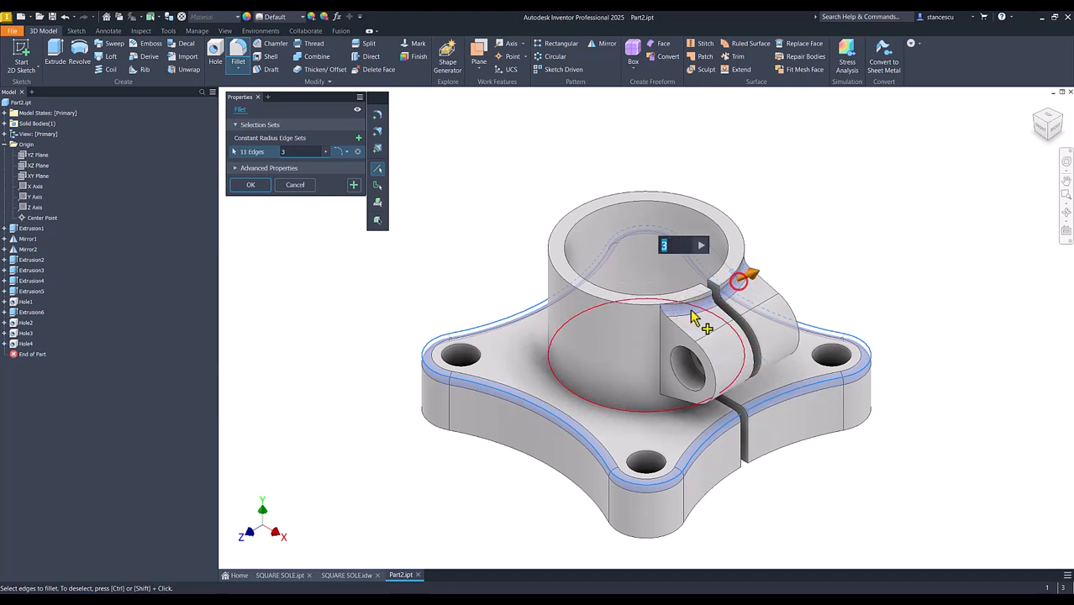
Add the lug's side and lower junction edges with the cylinder, plus the cylinder's edge on the base plate, to the 3 mm fillet
click(660, 345)
shift+middle_drag(639, 420, 732, 455)
click(713, 399)
click(755, 390)
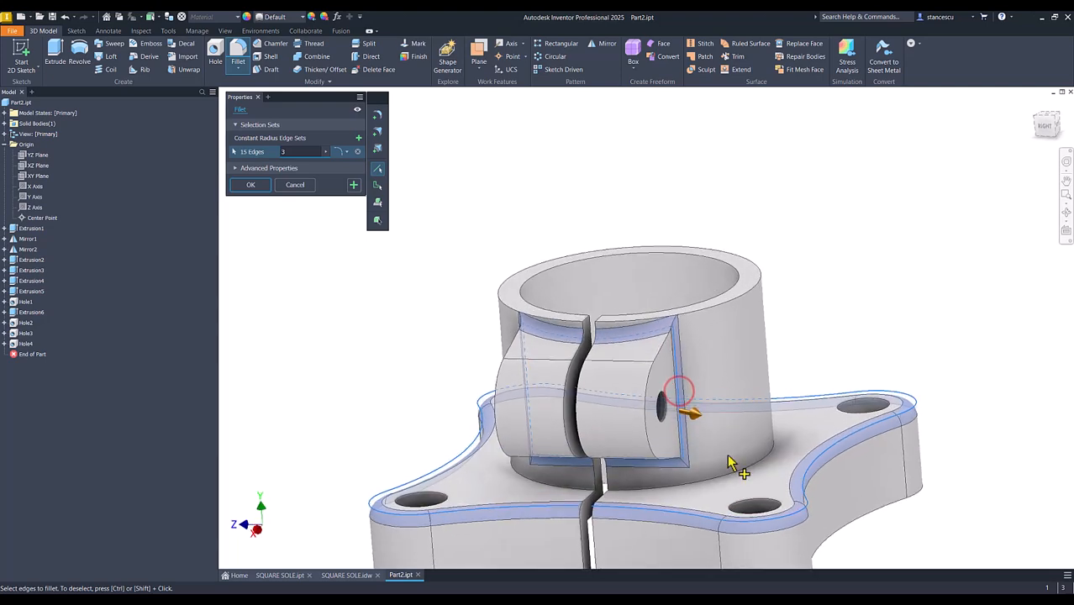
click(731, 478)
shift+middle_drag(814, 370, 747, 287)
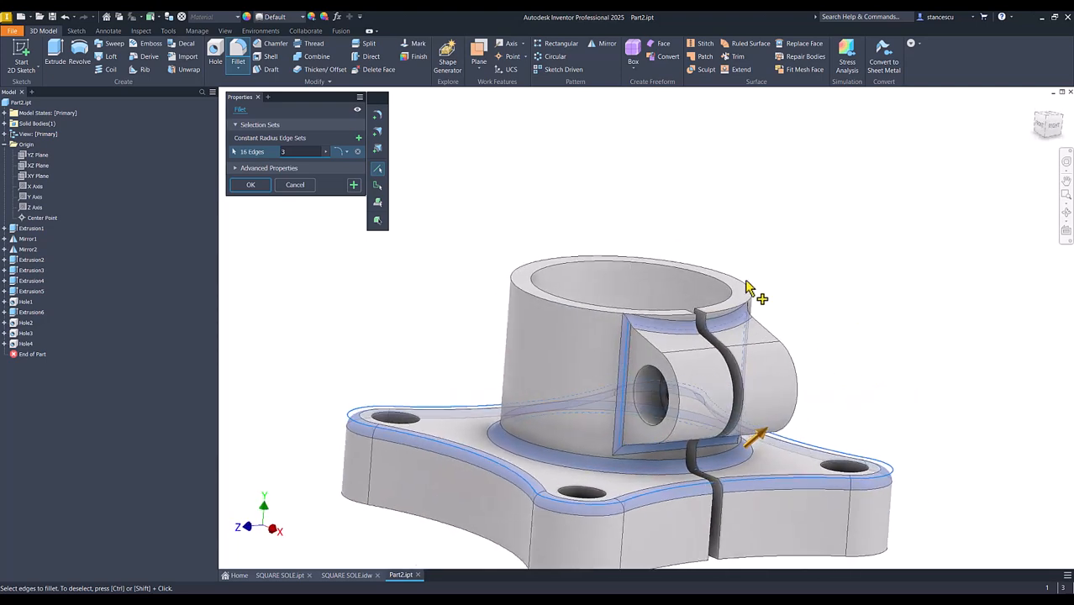
Add the outer edges of the lug's side faces and the underside pocket's vertical corner edges, and apply the 3 mm fillet
shift+middle_drag(664, 349, 619, 360)
click(636, 357)
click(562, 402)
click(495, 405)
click(620, 412)
click(624, 370)
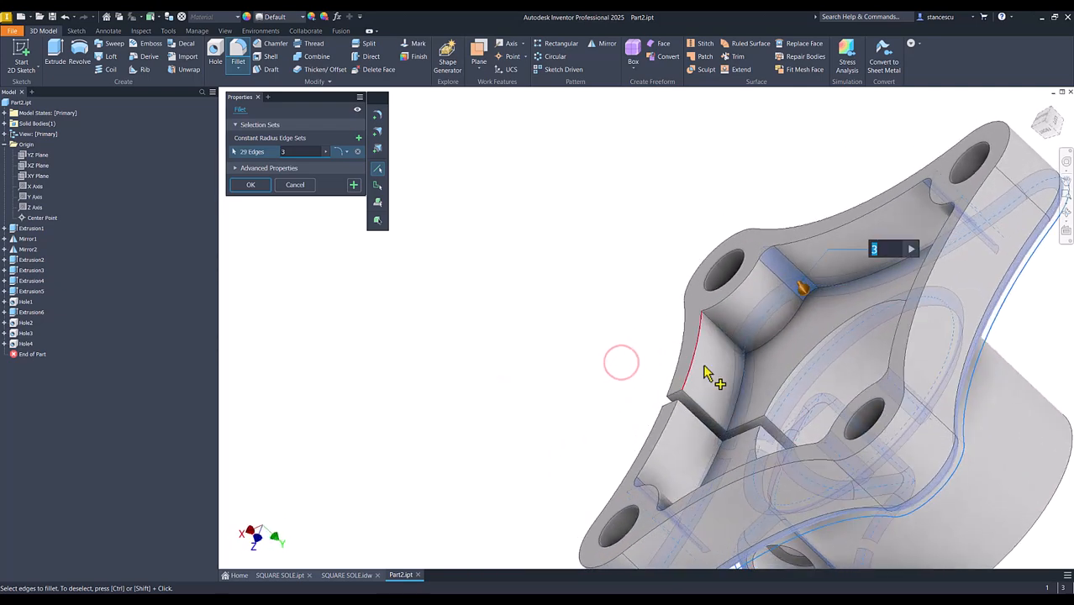
click(728, 339)
shift+middle_drag(728, 338, 336, 266)
click(354, 187)
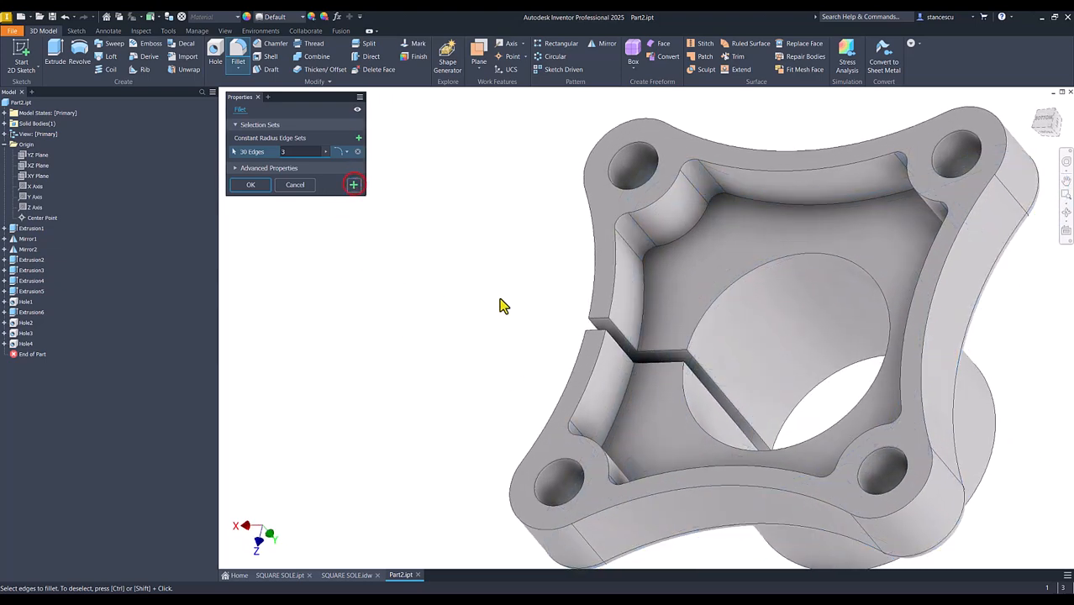
Fillet the edges around the underside pocket's floor with a 3 mm radius
click(643, 303)
shift+middle_drag(643, 303, 337, 372)
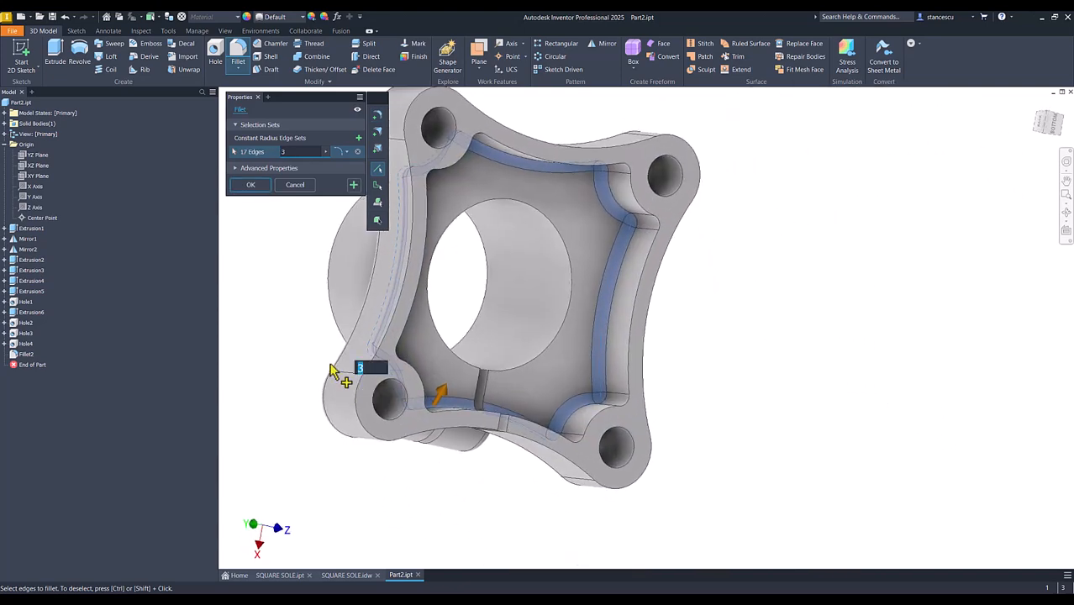
click(252, 186)
key(F6)
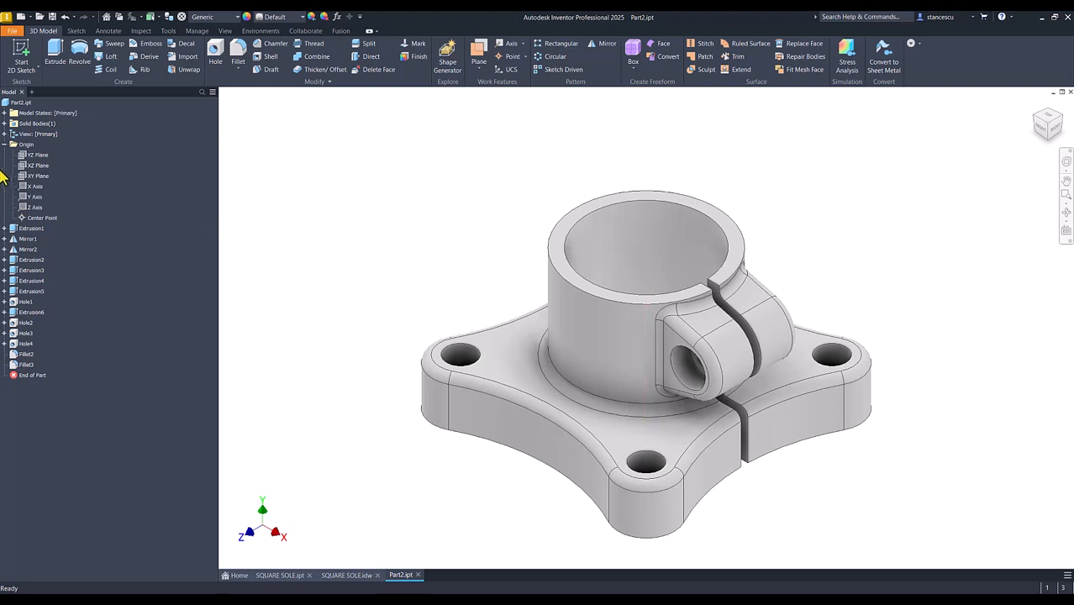
Open the iProperties of Part2.ipt and update its physical properties
click(5, 145)
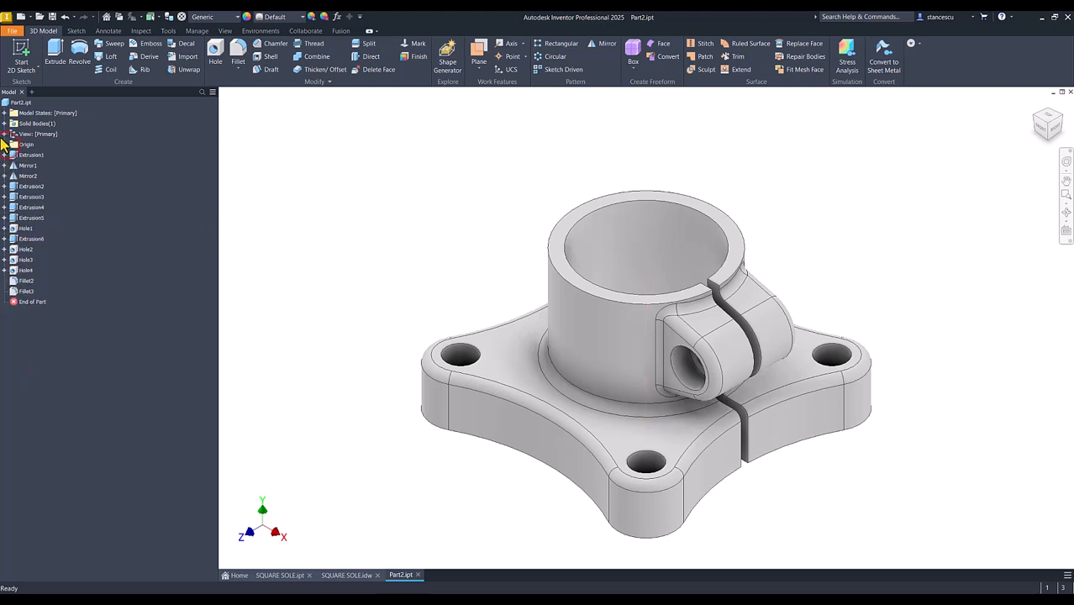
right_click(8, 105)
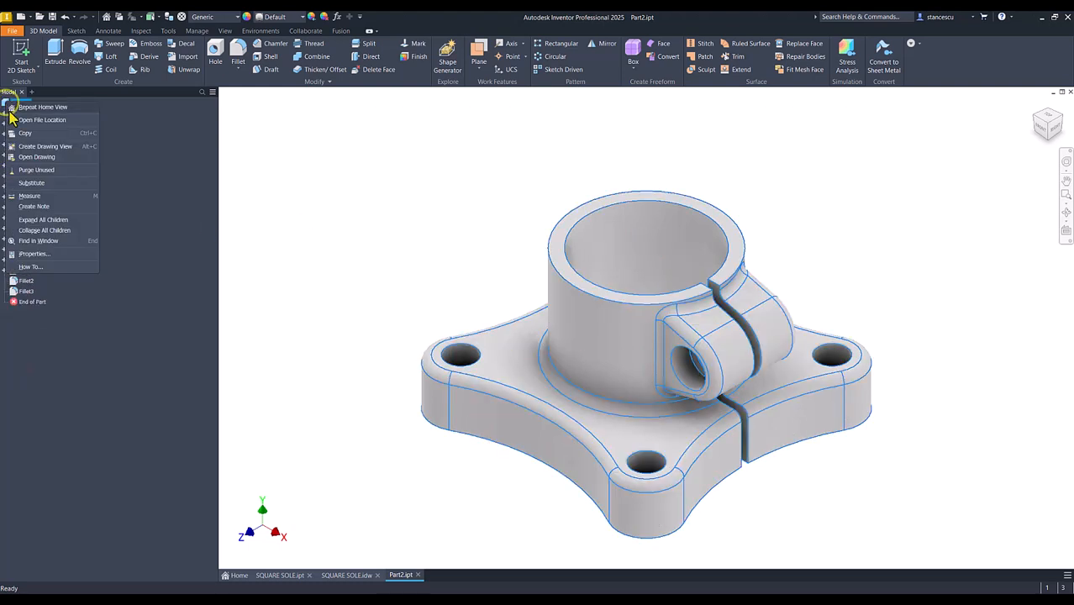
click(32, 254)
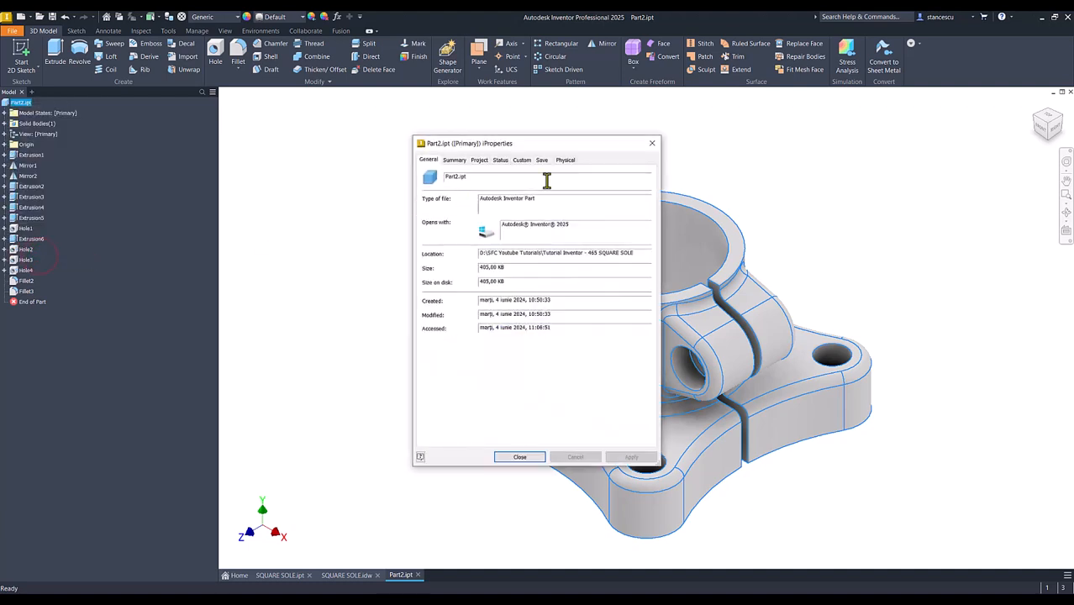
click(566, 161)
click(624, 184)
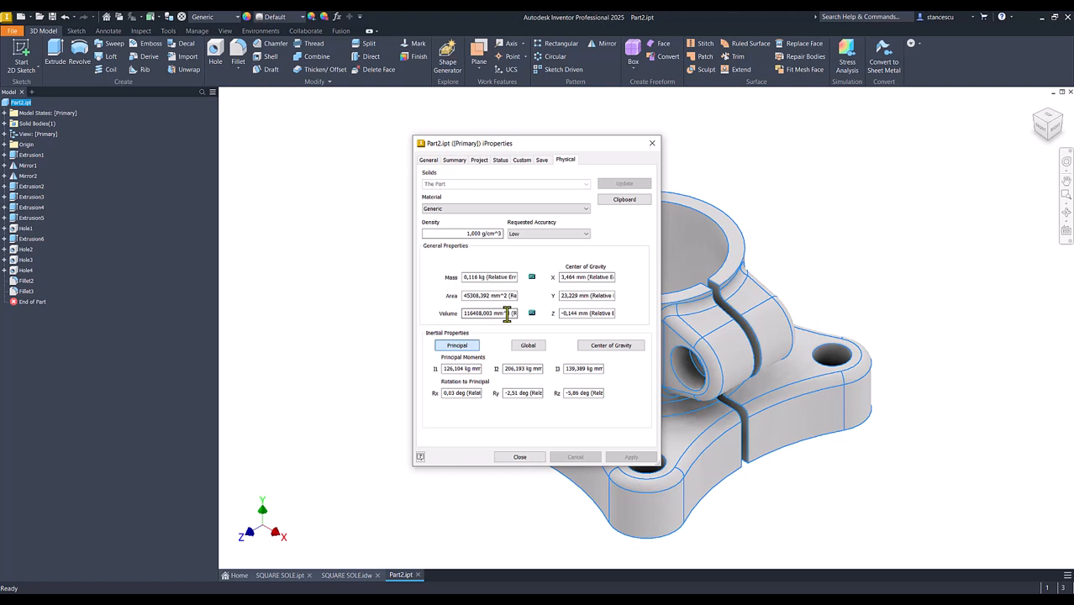
Copy the part's volume from the physical properties and switch to the SQUARE SOLE drawing to compare it with the note
drag(507, 315, 439, 313)
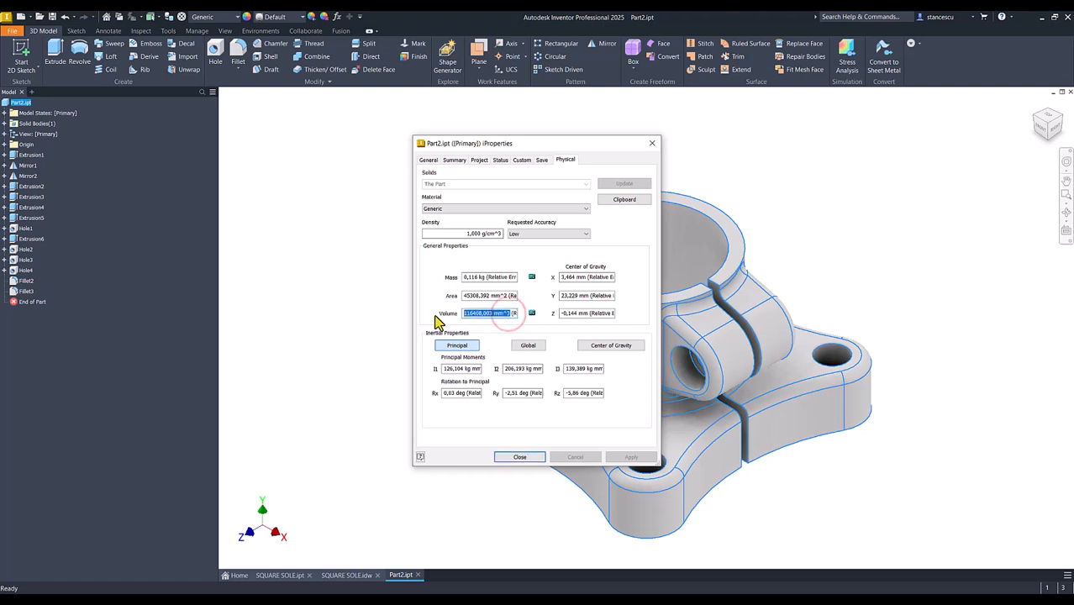
key(ctrl+c)
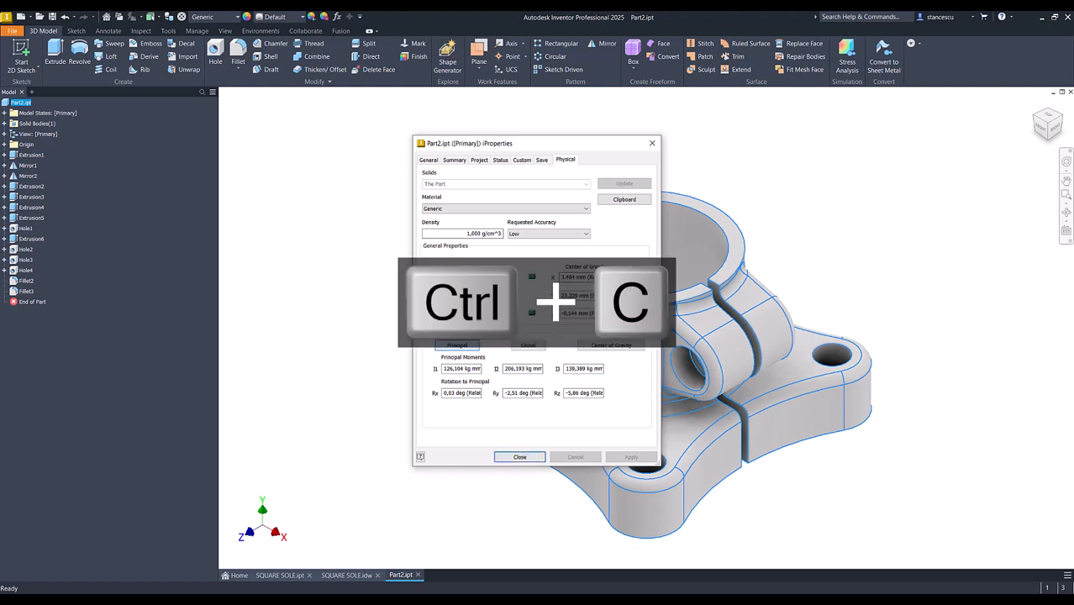
click(521, 458)
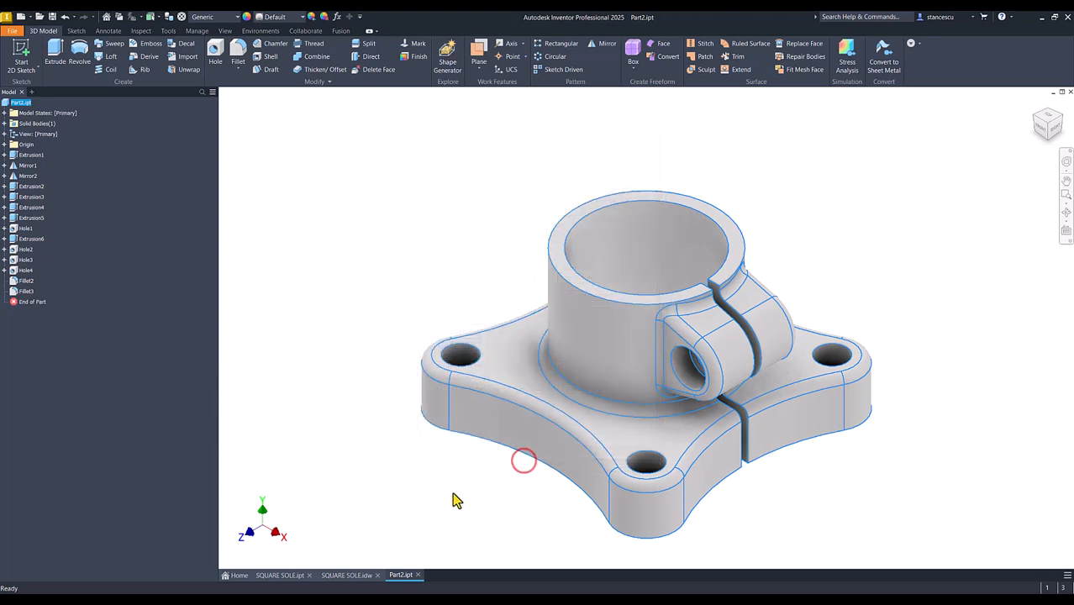
click(347, 575)
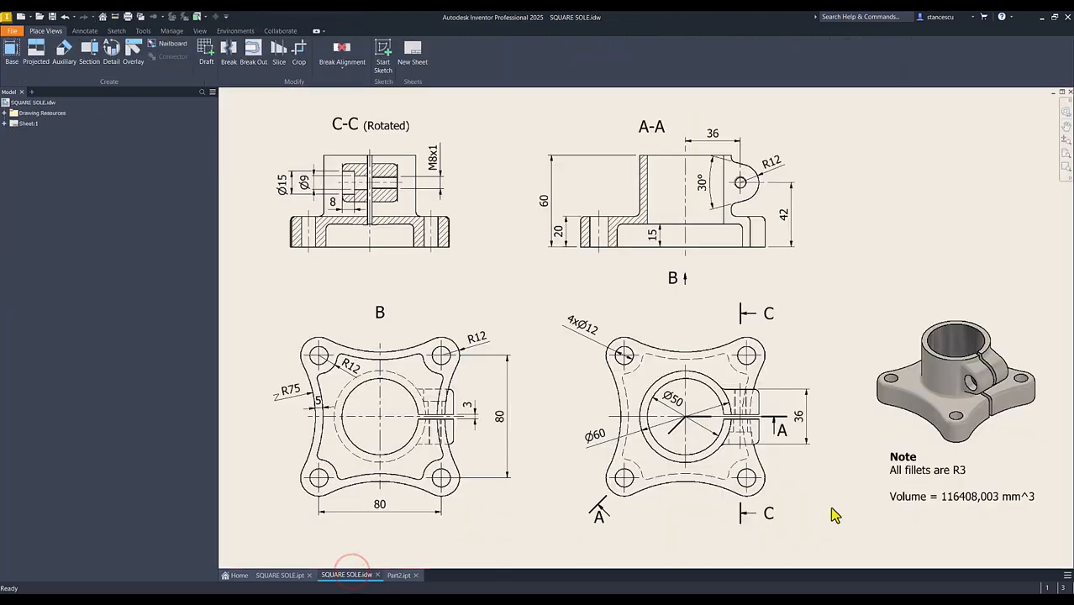
Paste the copied volume below the volume line in the drawing's note to compare the two values, and discard the text edit
double_click(923, 496)
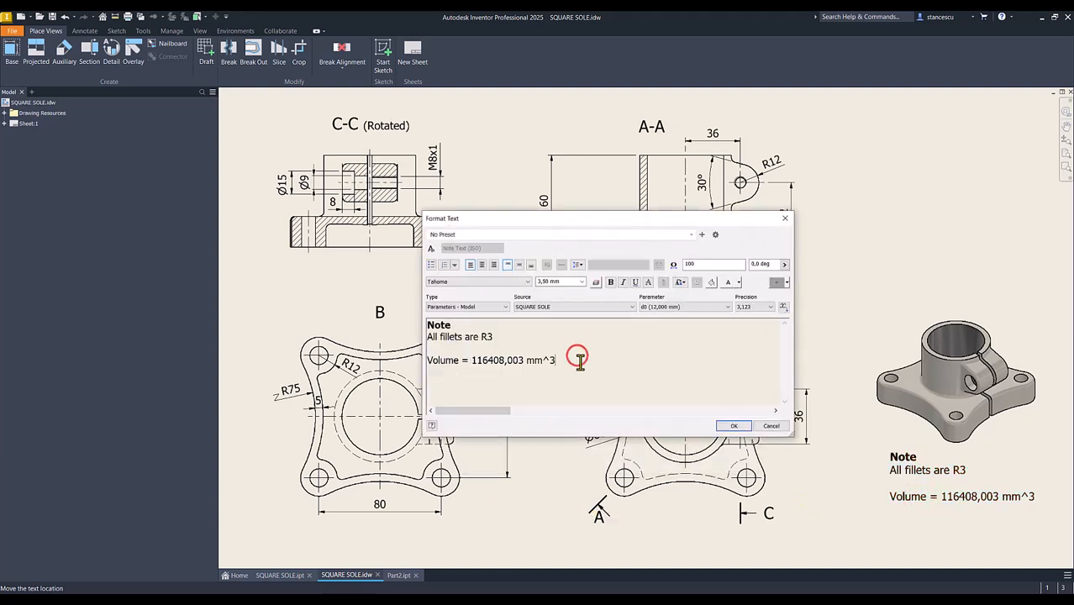
key(Return)
key(ctrl+v)
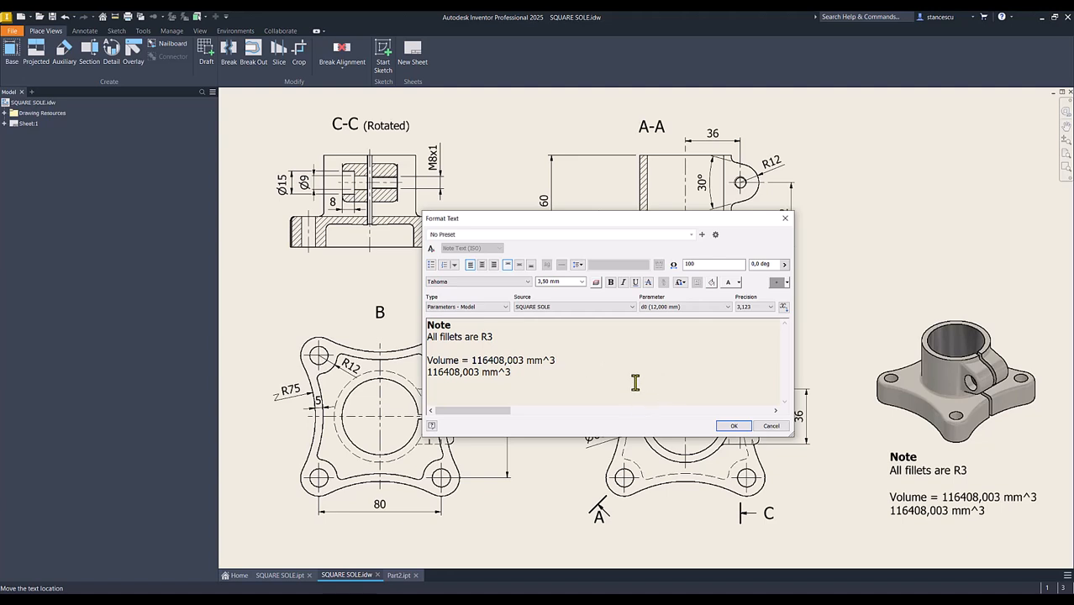
click(771, 427)
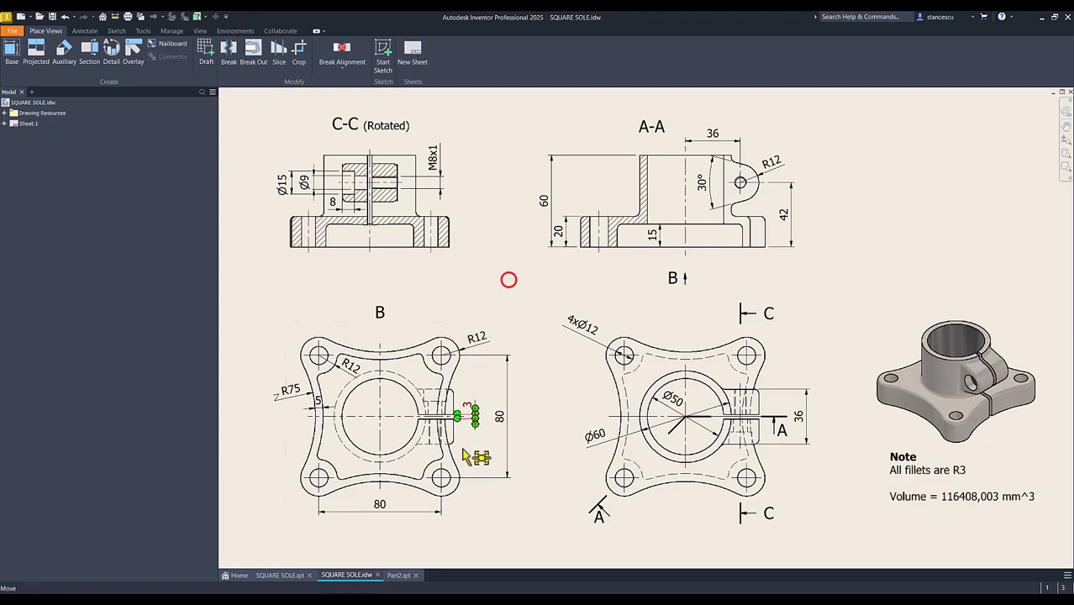
Switch to Part2.ipt and give the part the Steel, Cast material and the Steel - Cast appearance
click(397, 577)
click(387, 216)
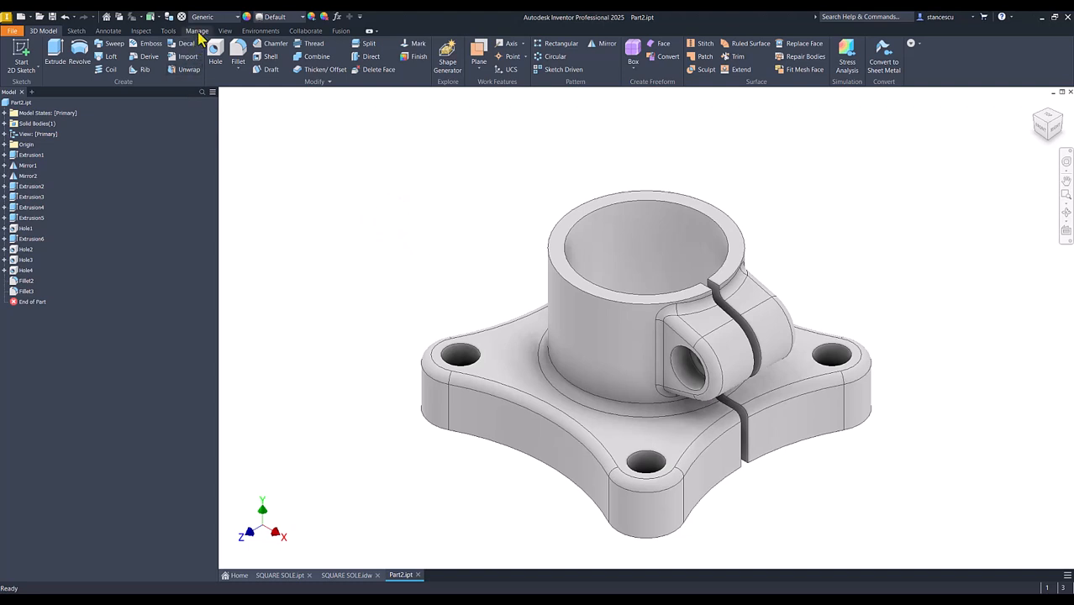
click(217, 18)
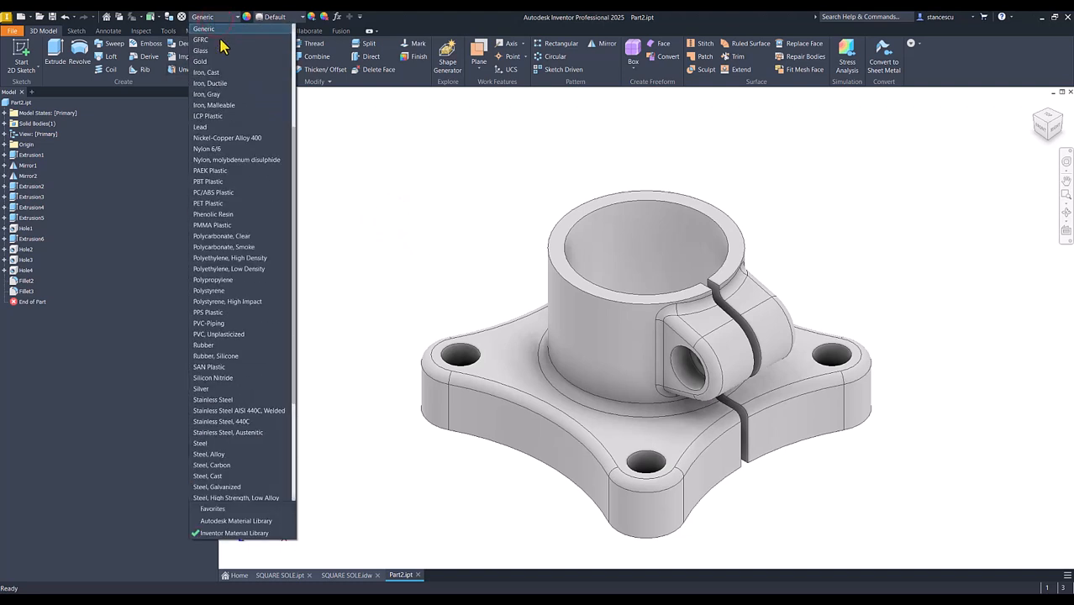
scroll(231, 331, down, 2)
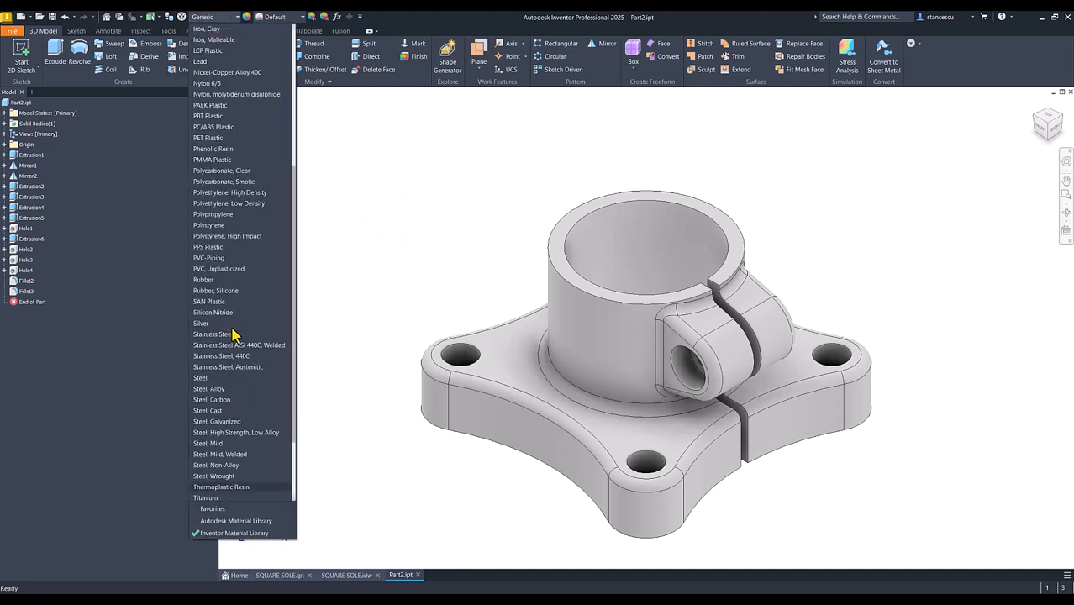
click(216, 411)
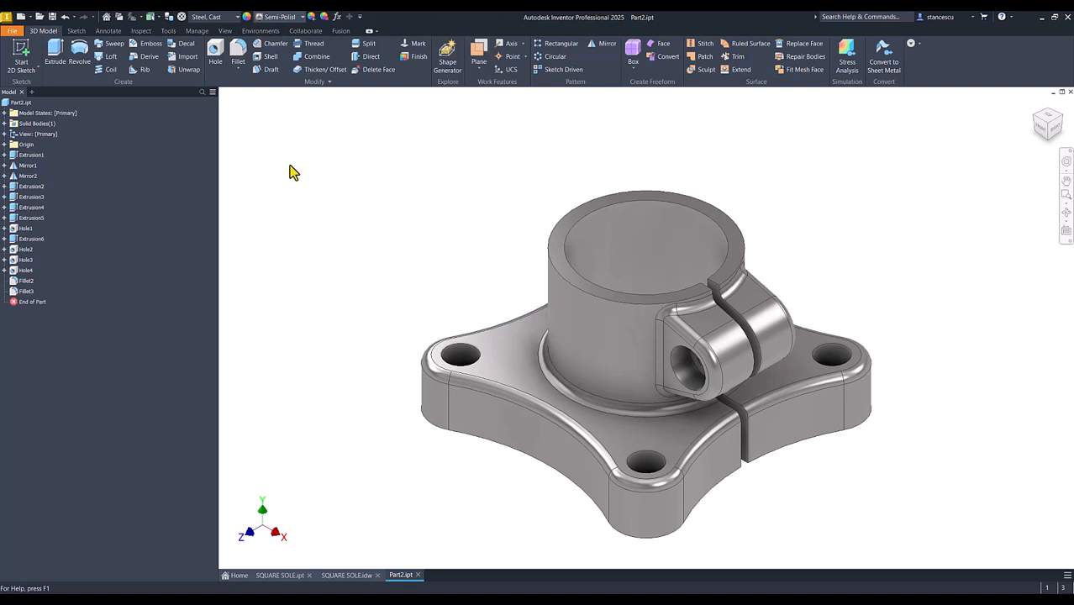
click(282, 17)
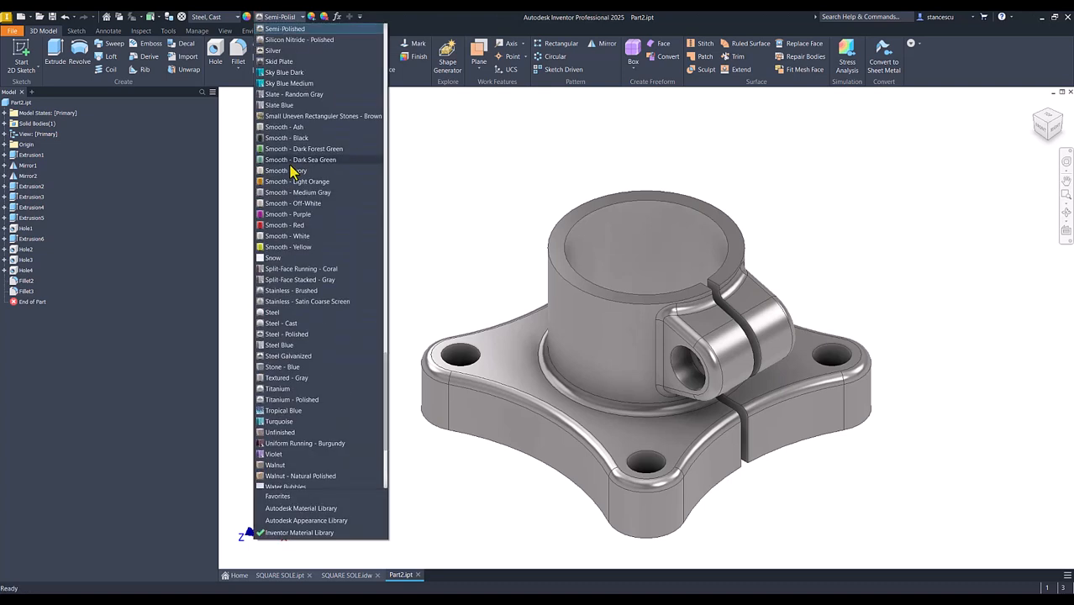
click(289, 323)
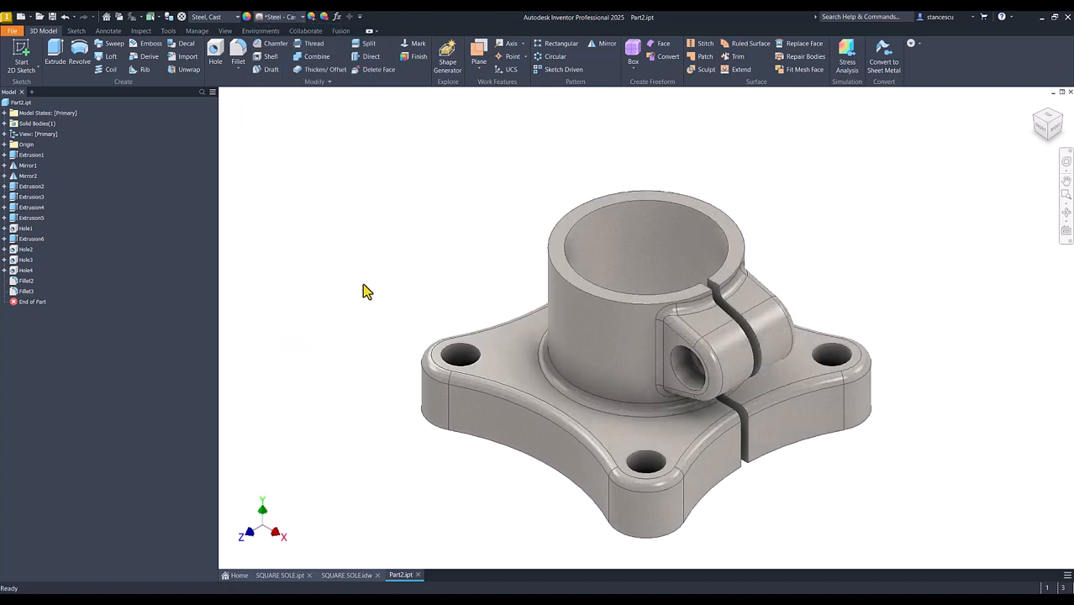
Change the part's visual style to a shaded display without model edges
click(225, 30)
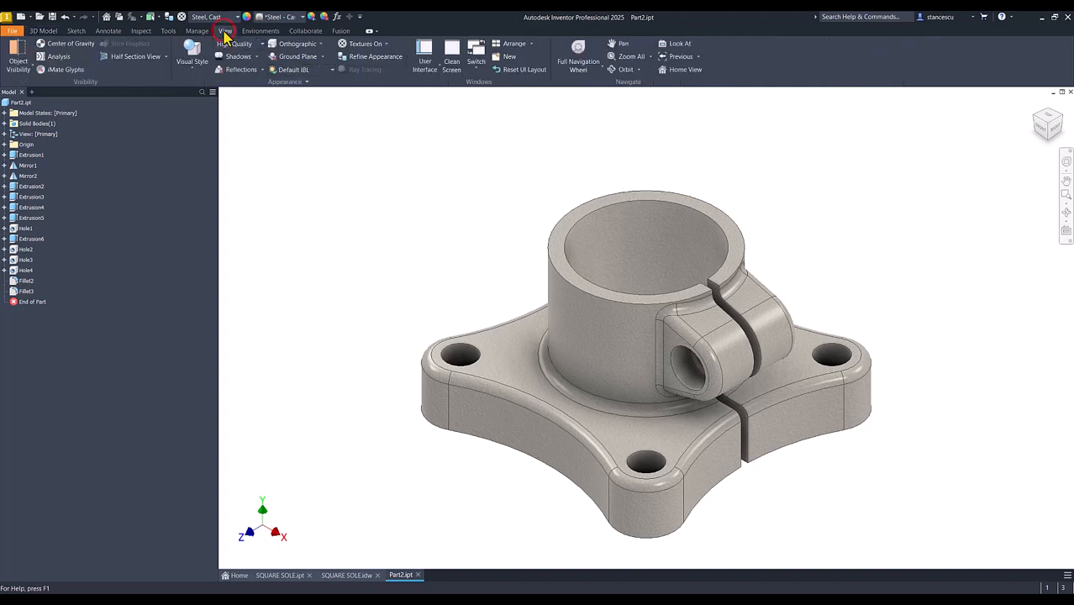
click(192, 61)
click(193, 112)
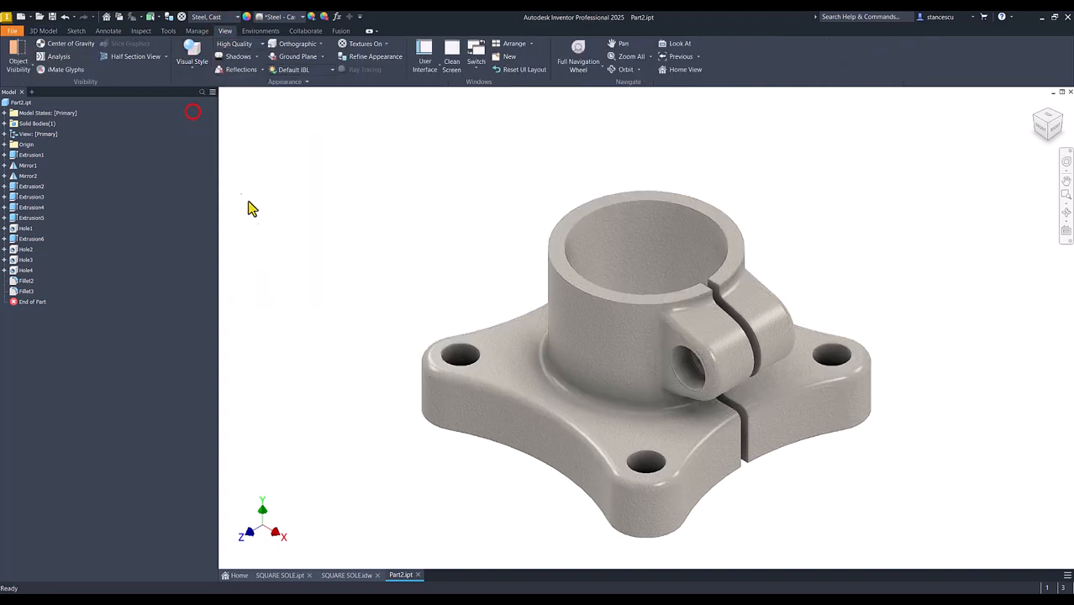
Apply the Steel - Polished appearance to the cylinder's bore, the lug's counterbore seat and the base's underside face, and restore the home view
click(628, 238)
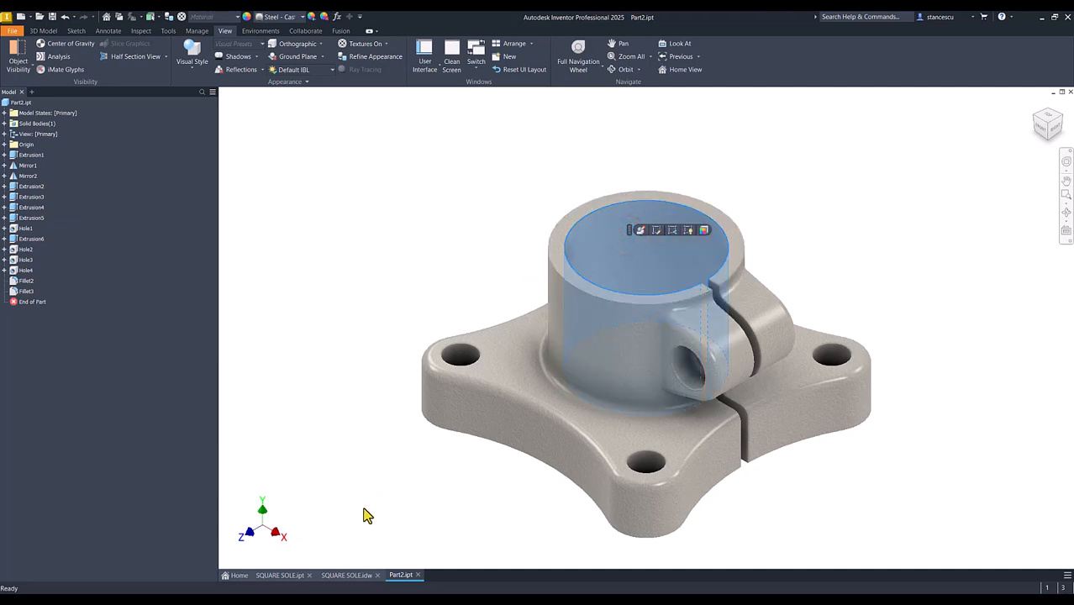
scroll(670, 509, up, 5)
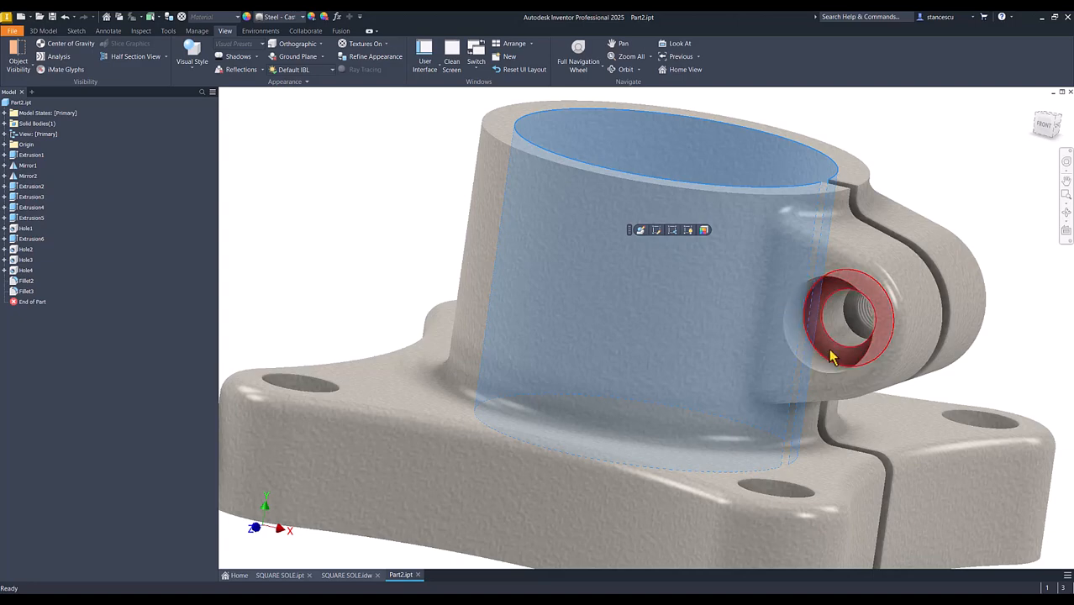
ctrl+click(830, 351)
shift+middle_drag(461, 472, 412, 446)
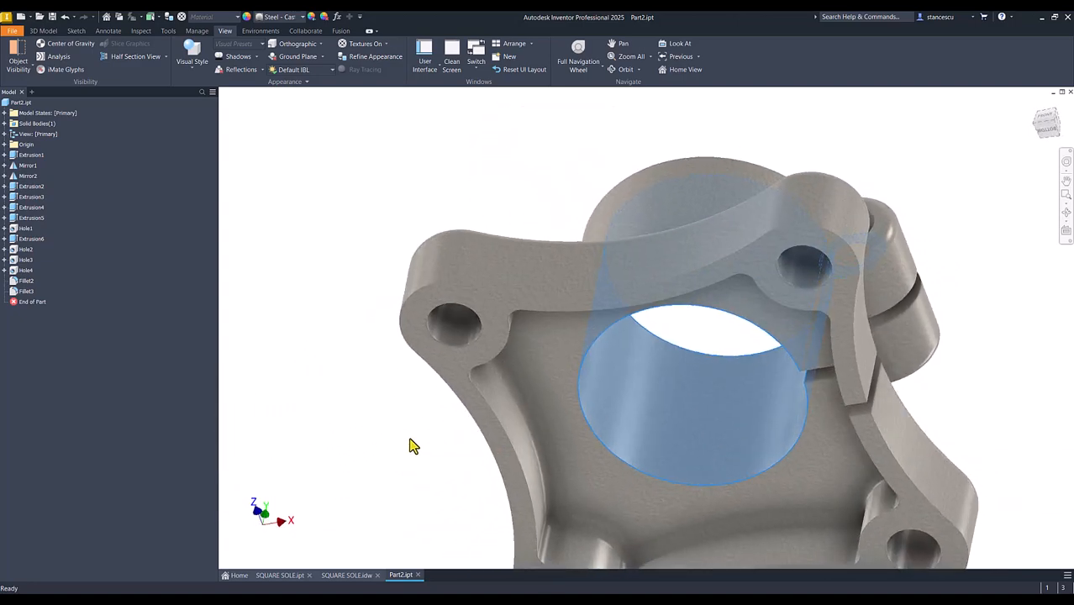
ctrl+click(454, 360)
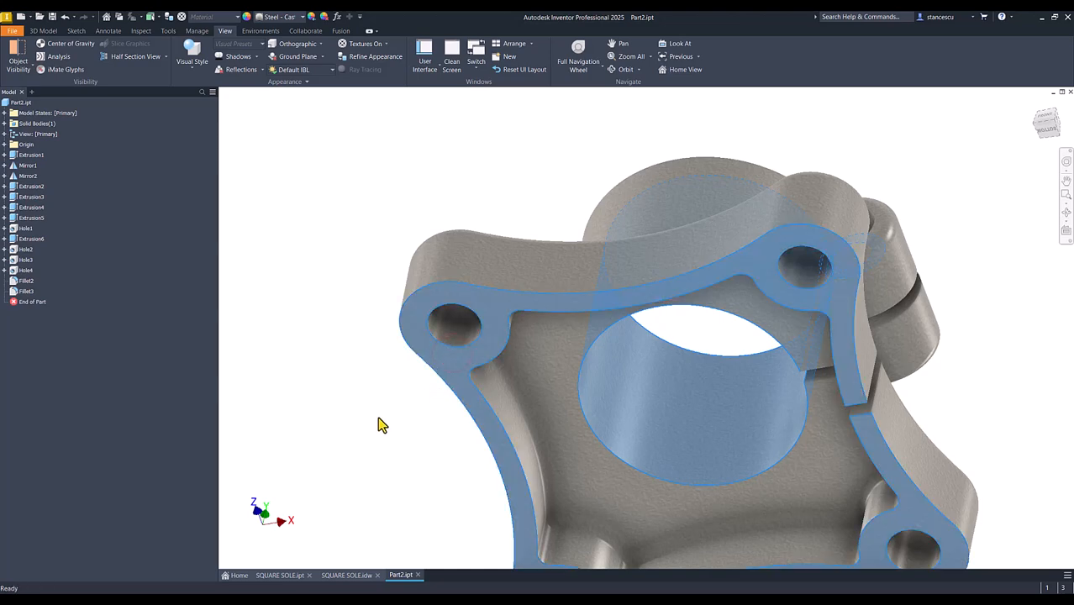
key(F6)
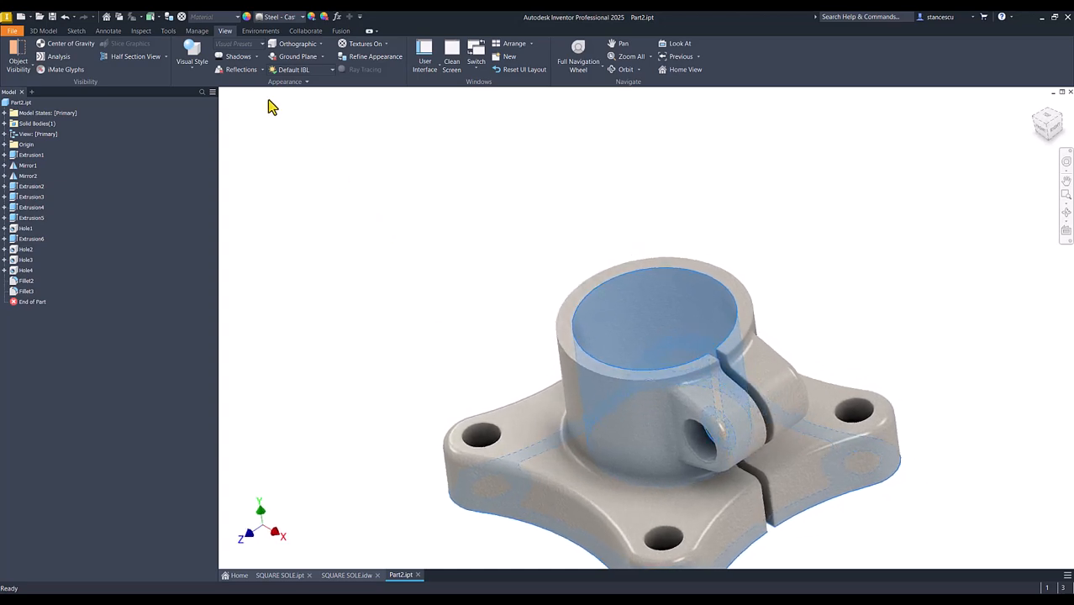
click(296, 18)
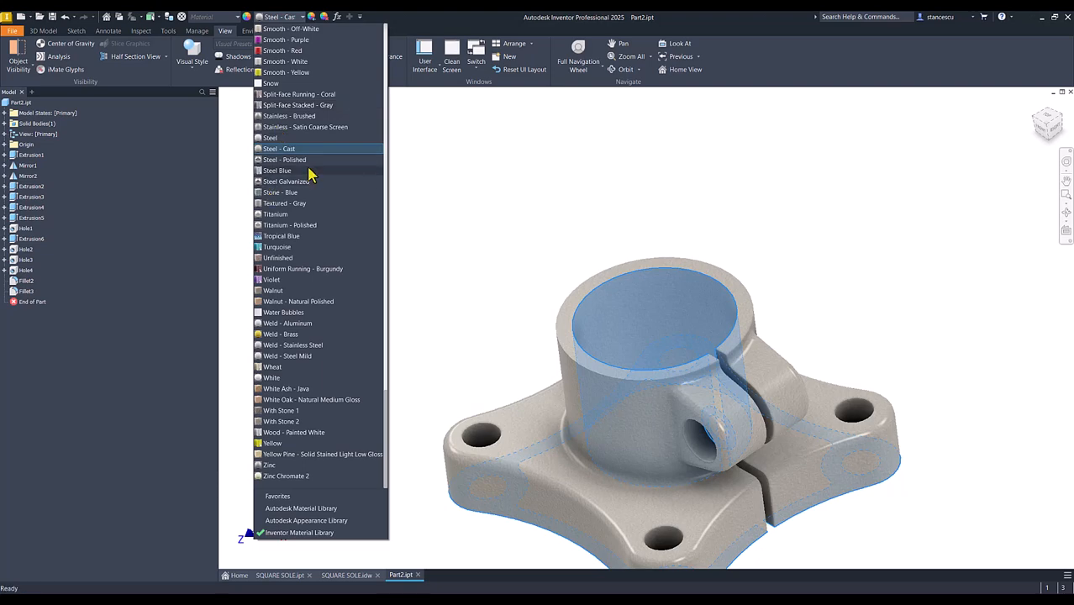
click(301, 159)
key(F6)
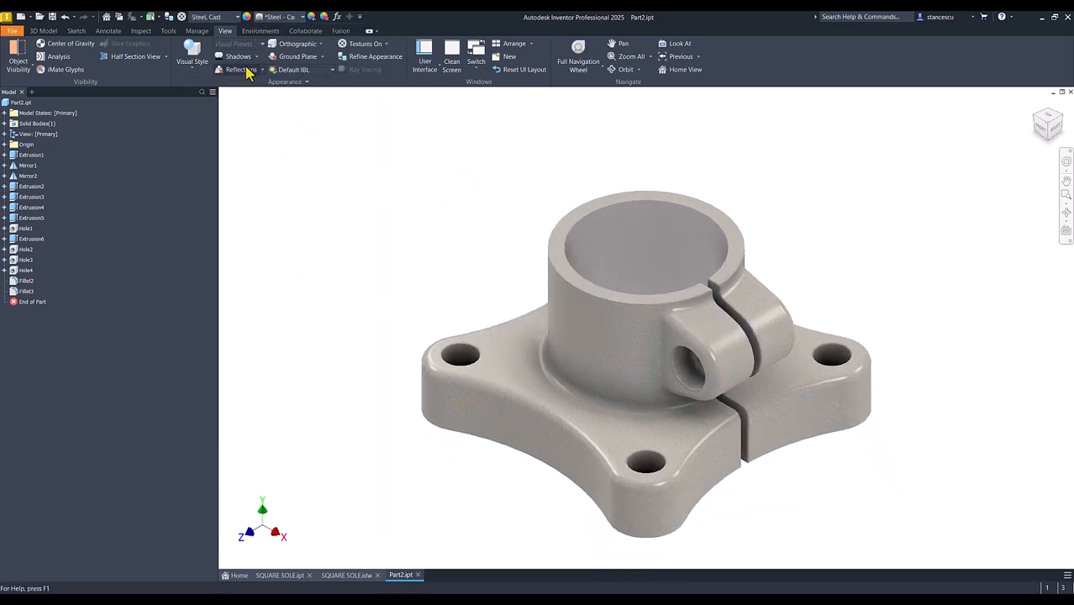
Set the lighting style to Default Lights and compare the look of Part2.ipt with SQUARE SOLE.ipt
click(290, 70)
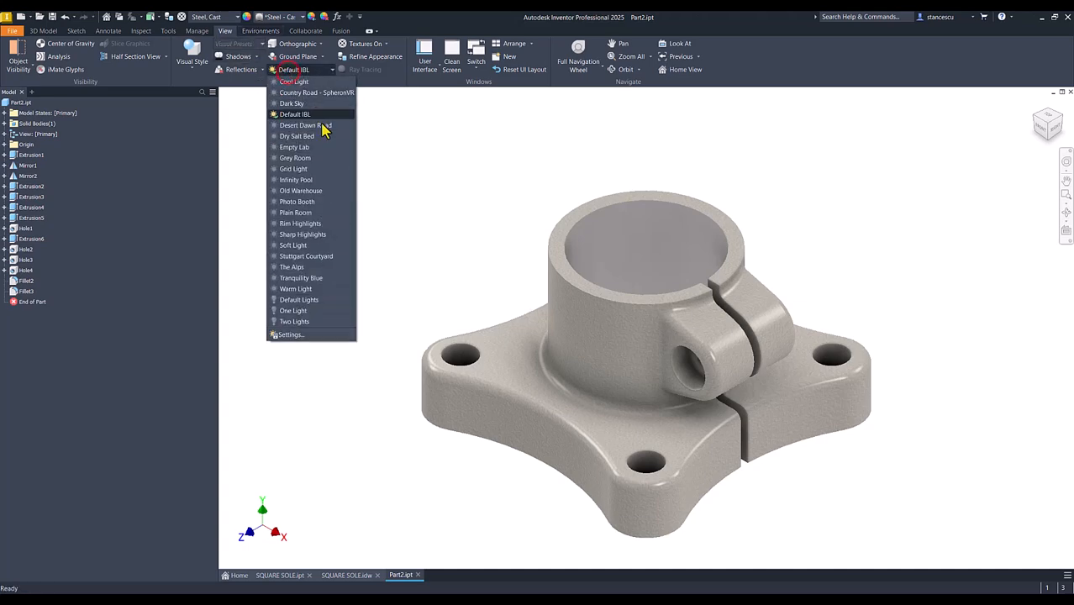
click(299, 303)
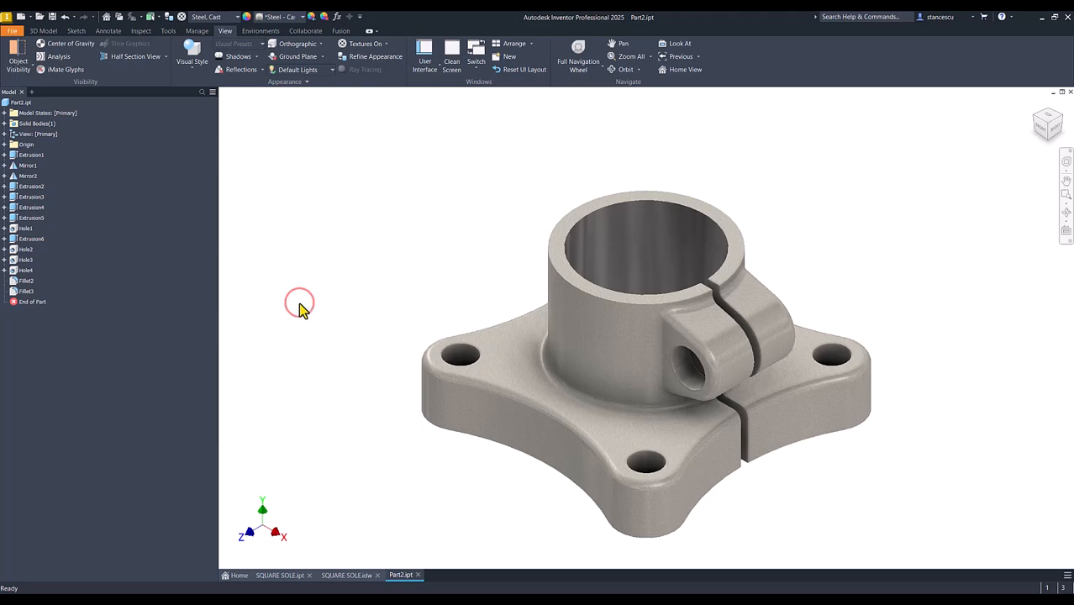
click(275, 576)
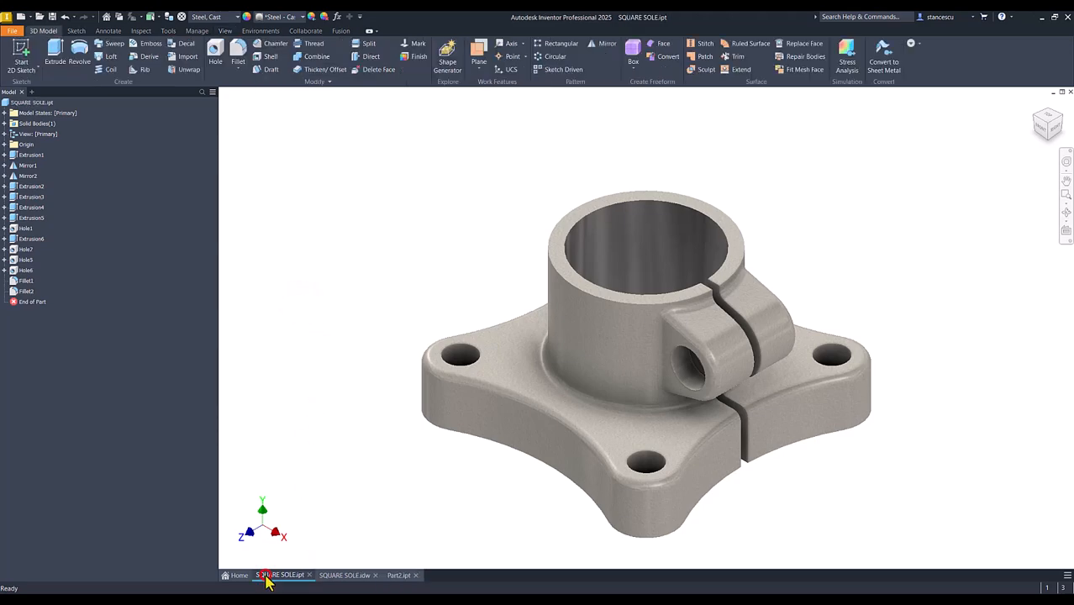
click(397, 575)
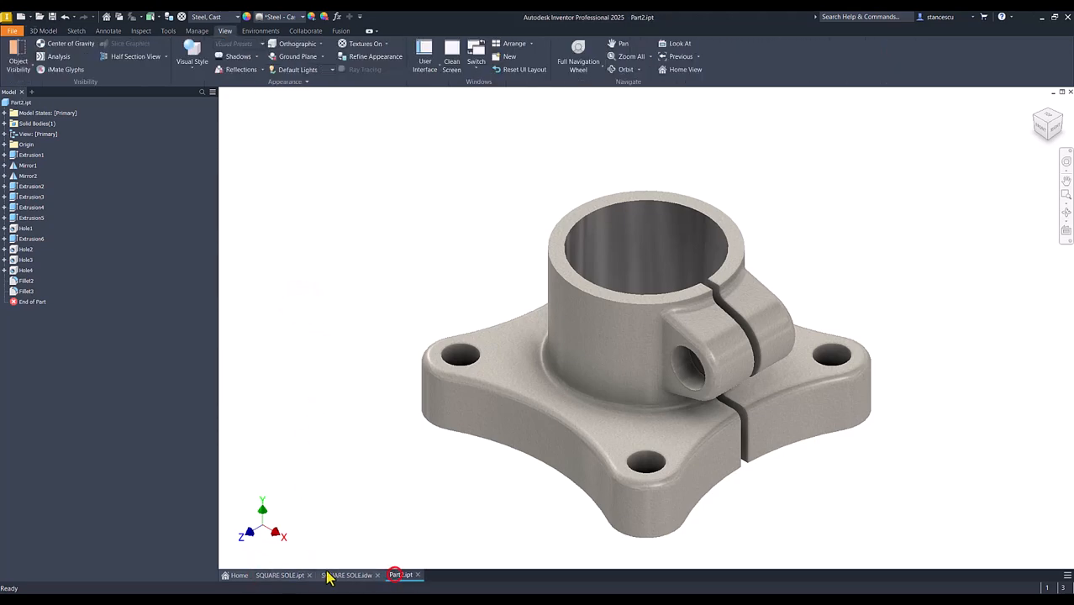
click(278, 576)
click(401, 577)
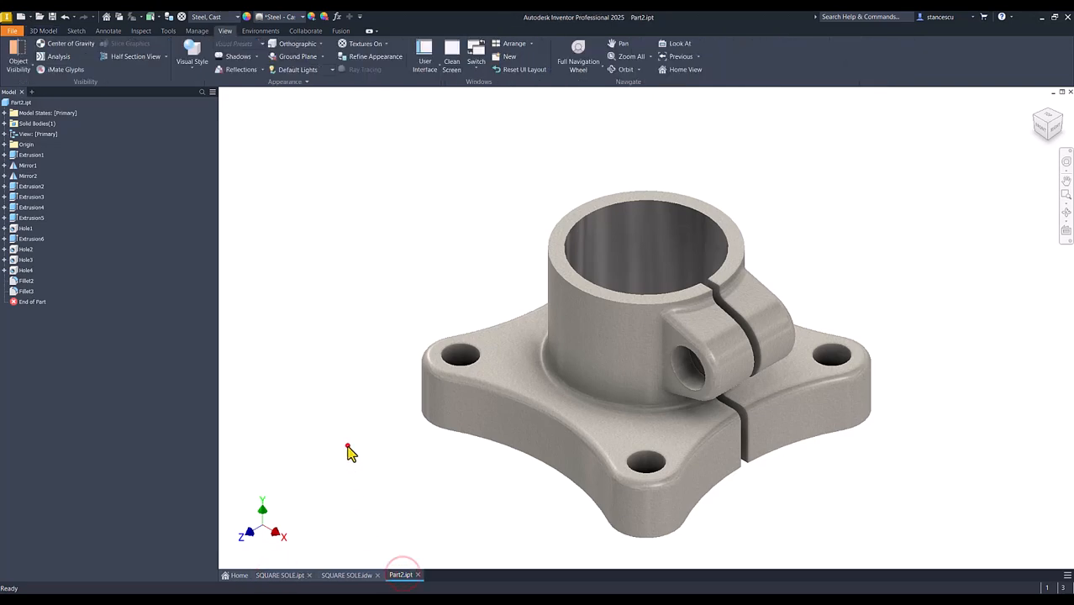